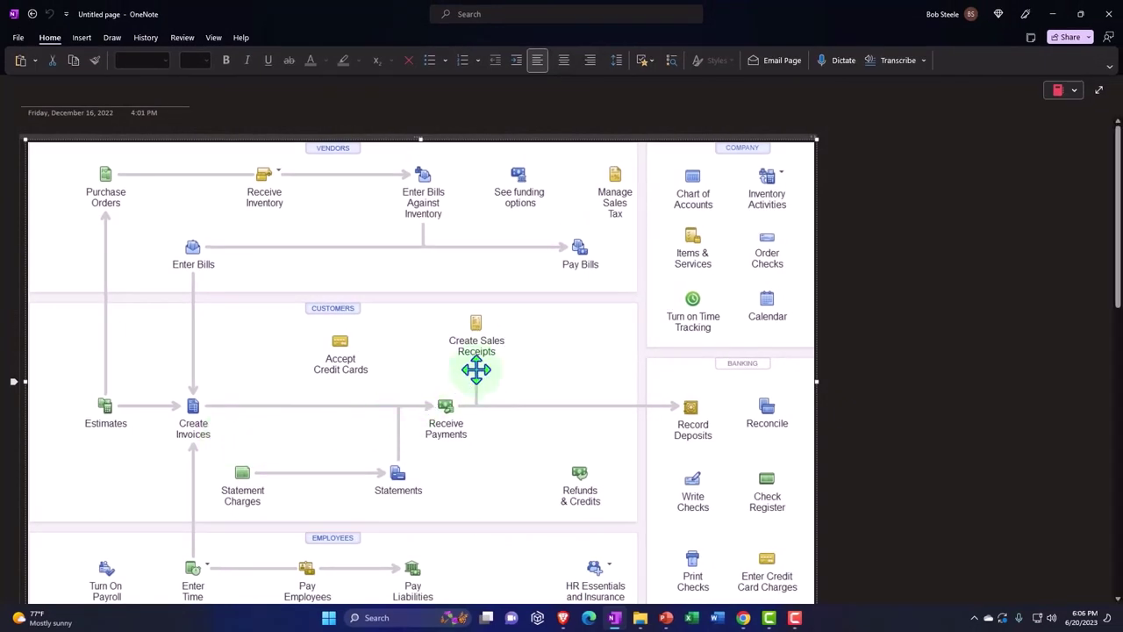
# - Minimize OneNote to show the Get Great Guitars Xero dashboard in Chrome
pyautogui.click(1052, 15)
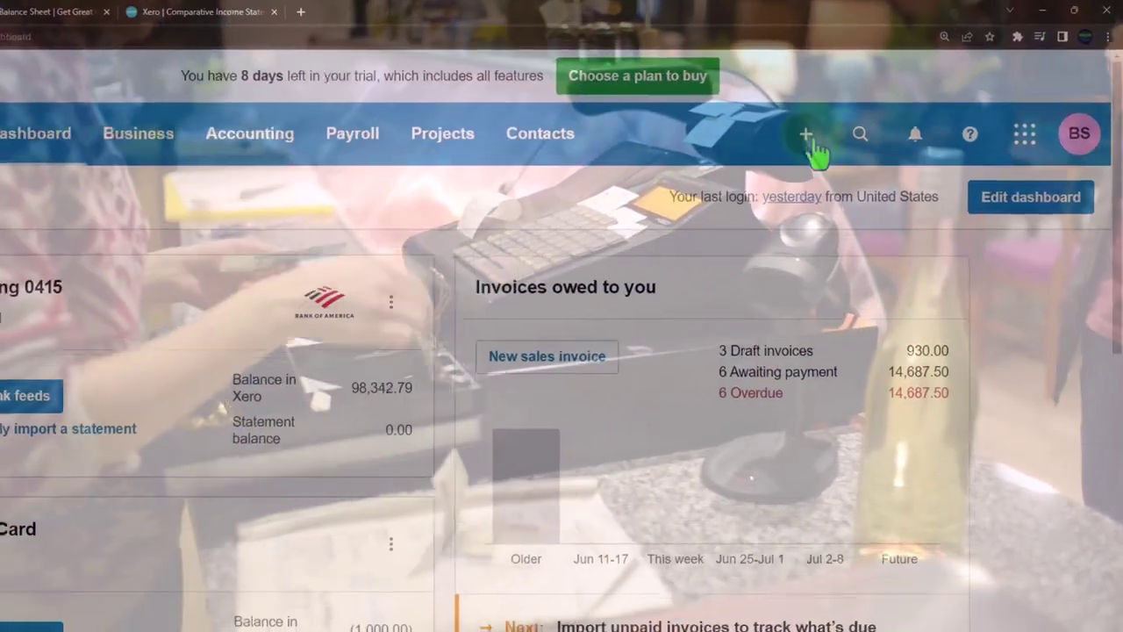
# - Create a blank Receive Money form for the Cash Clearing Account, dated Jun 20, 2023
pyautogui.click(838, 120)
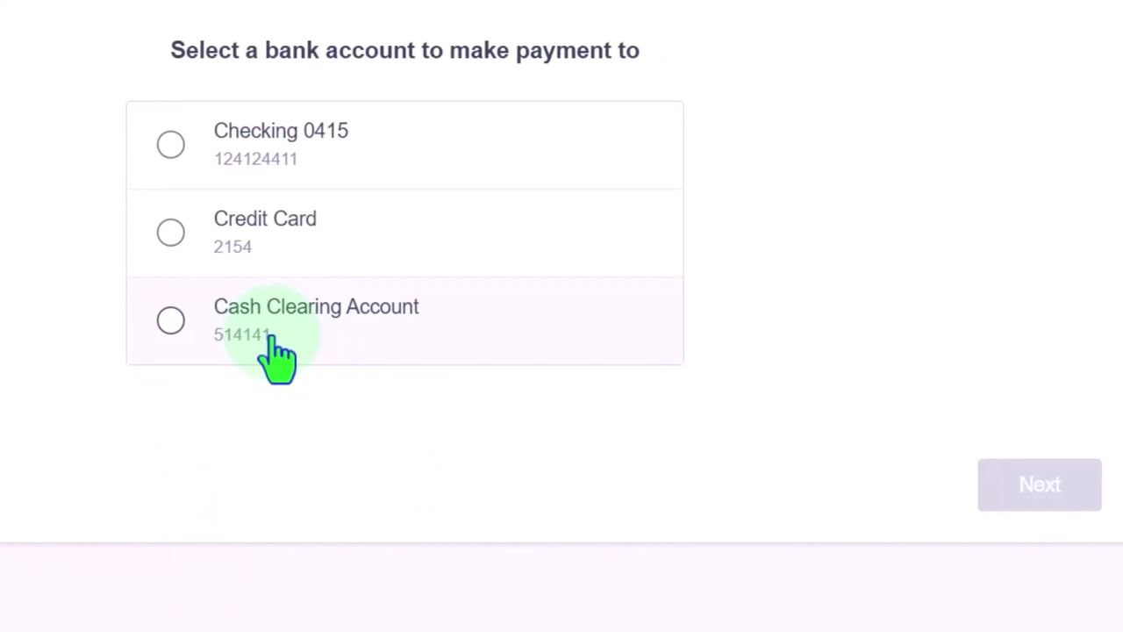
pyautogui.click(171, 319)
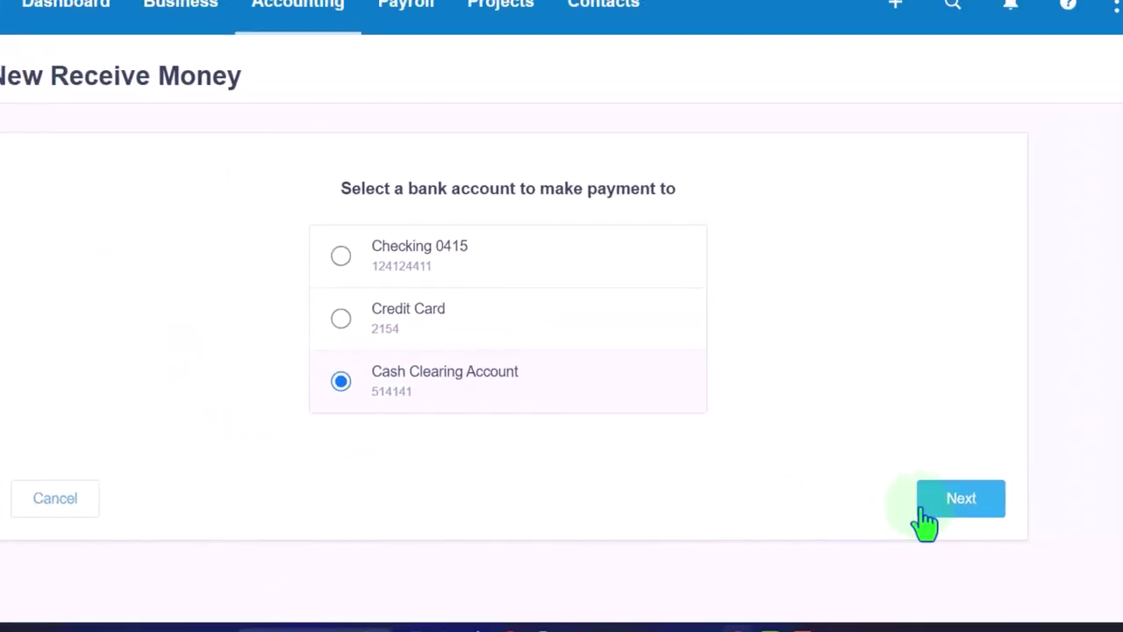
pyautogui.click(923, 507)
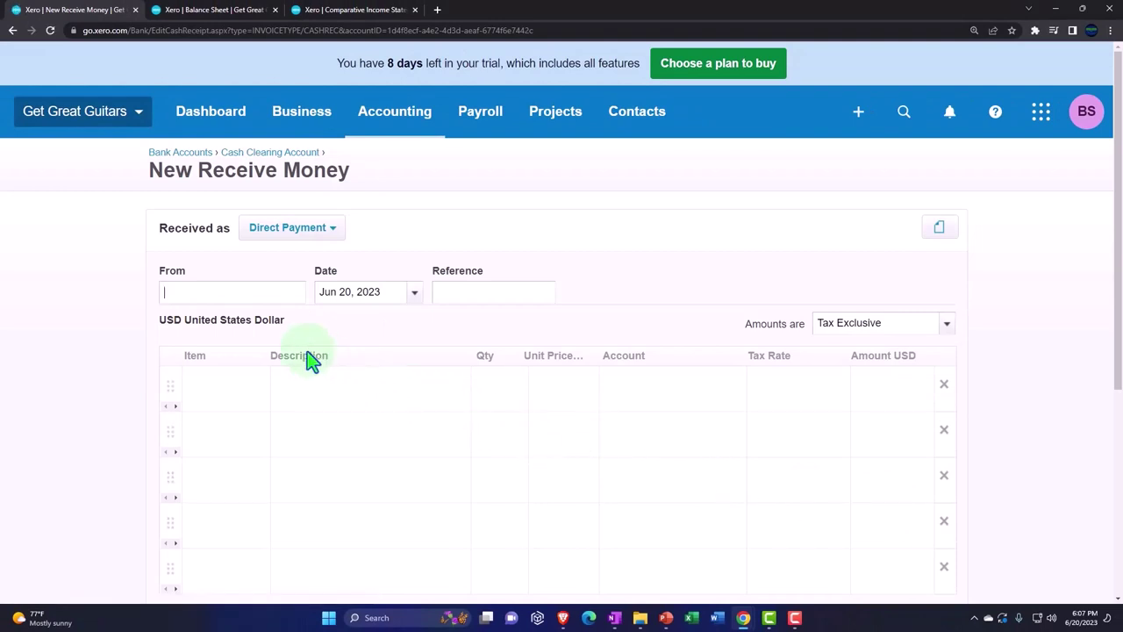
# - Zoom in and add Garcia Guitars as a new contact in From
pyautogui.hotkey('ctrl', '+')
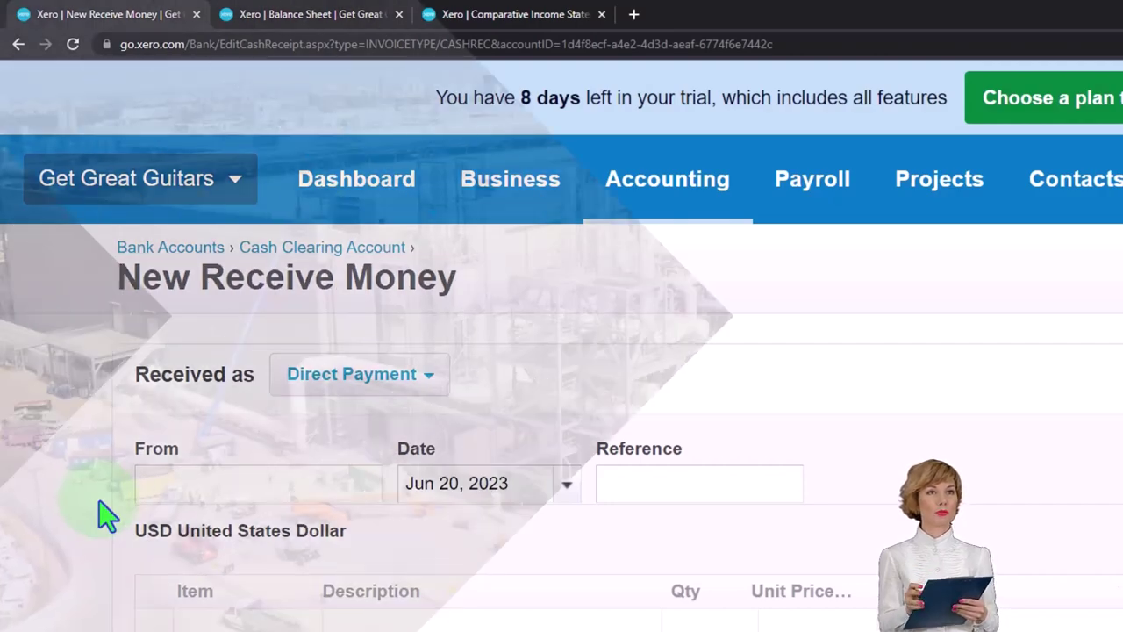
pyautogui.write('r')
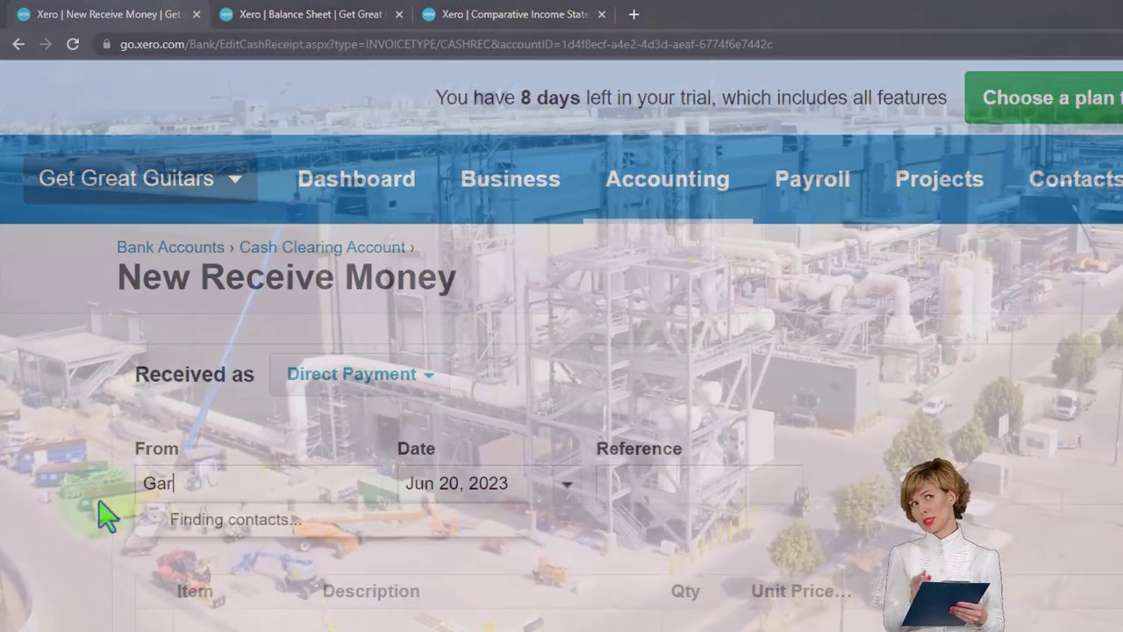
pyautogui.write('cia Gu')
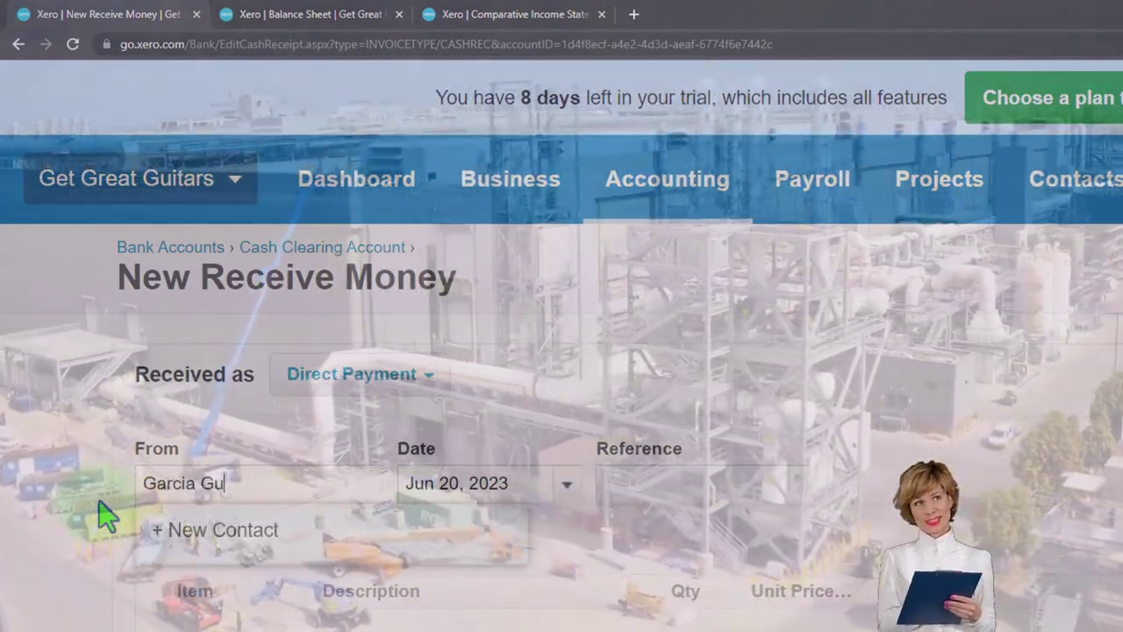
pyautogui.write('itars')
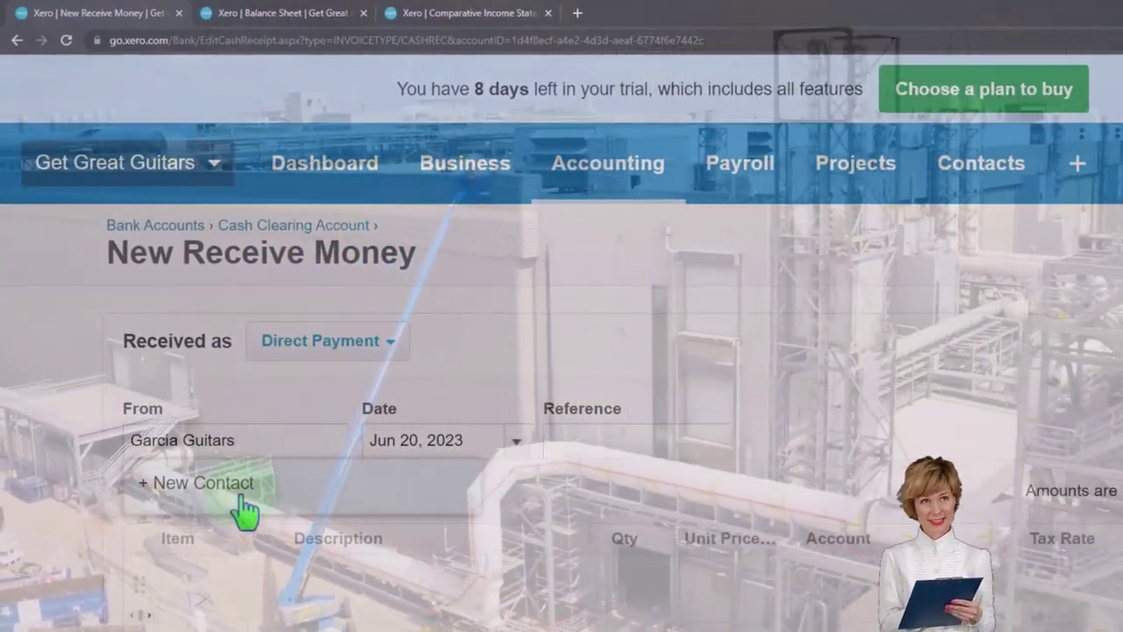
pyautogui.click(238, 498)
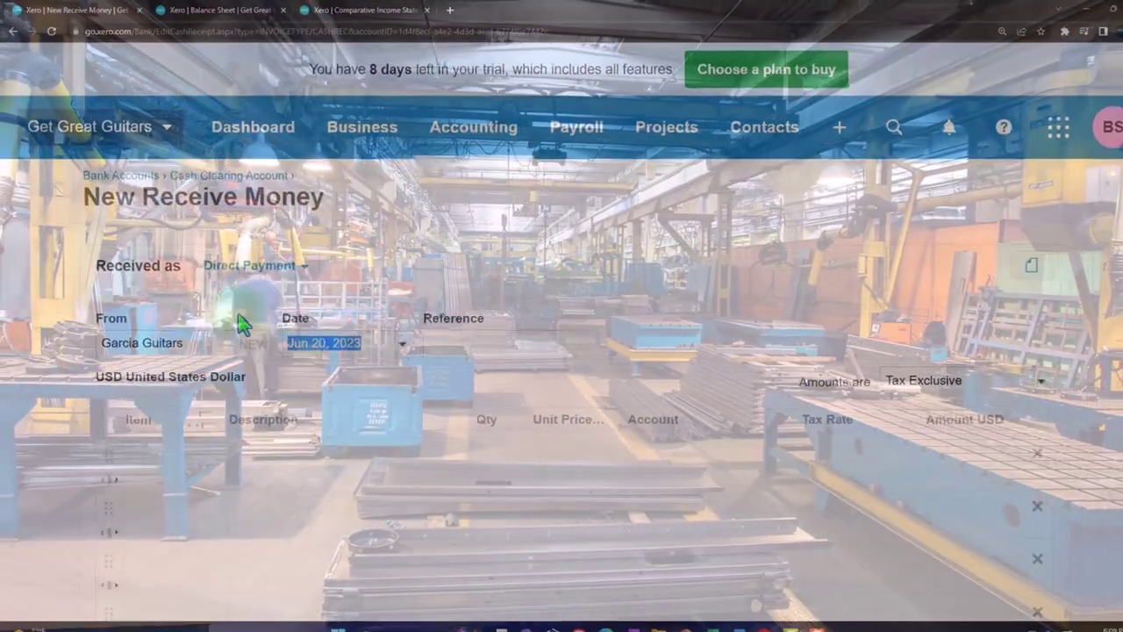
# - Set the receipt date to Feb 20, 2023
pyautogui.click(391, 346)
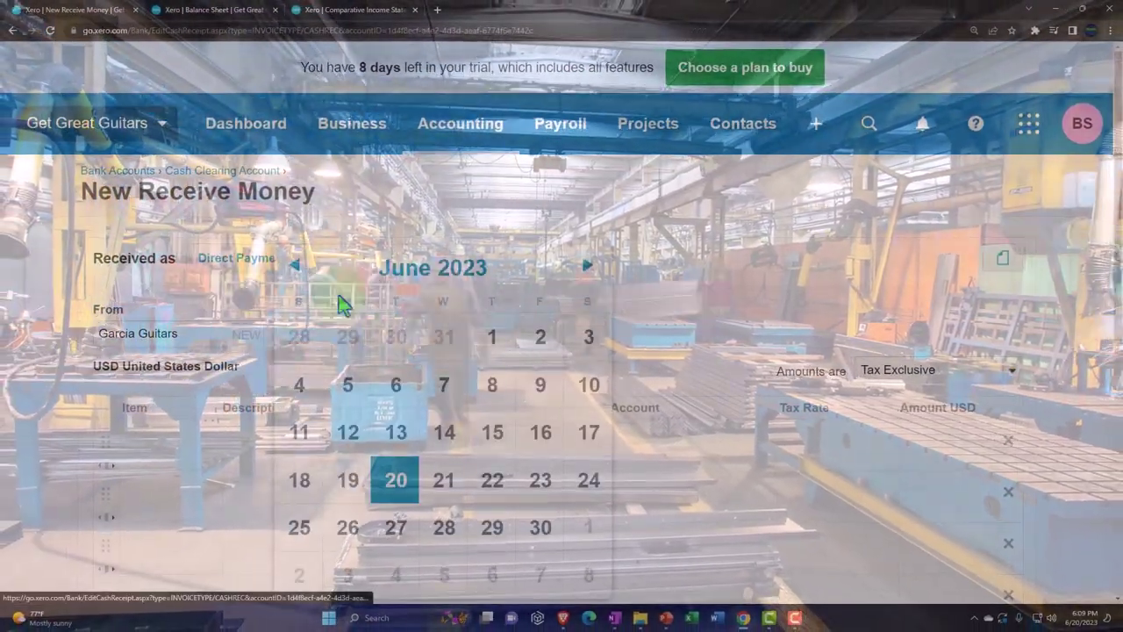
pyautogui.click(297, 269)
pyautogui.click(297, 269)
pyautogui.click(296, 269)
pyautogui.click(297, 269)
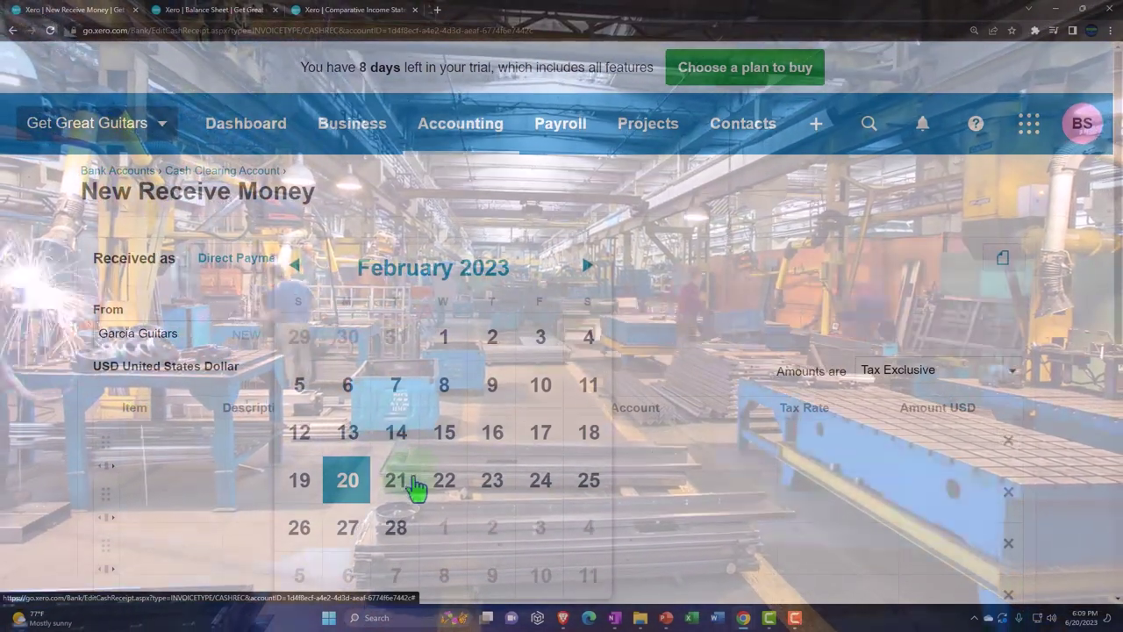
pyautogui.click(356, 491)
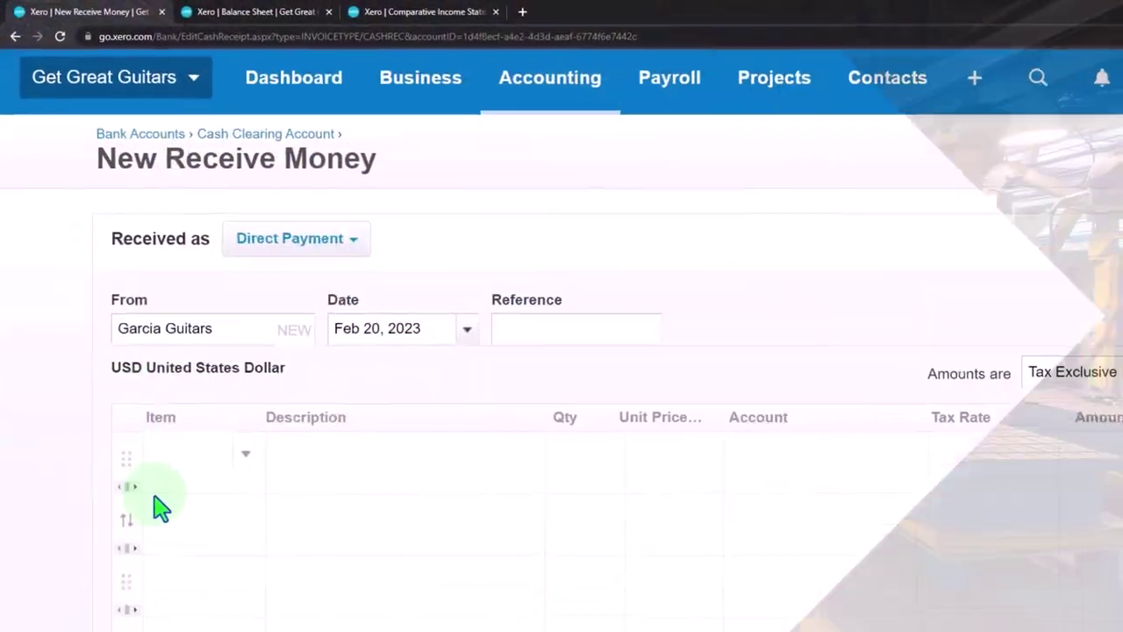
# - Add a line for 2 Epiphone Standard Pro (EPSP) at 600.00
pyautogui.click(154, 496)
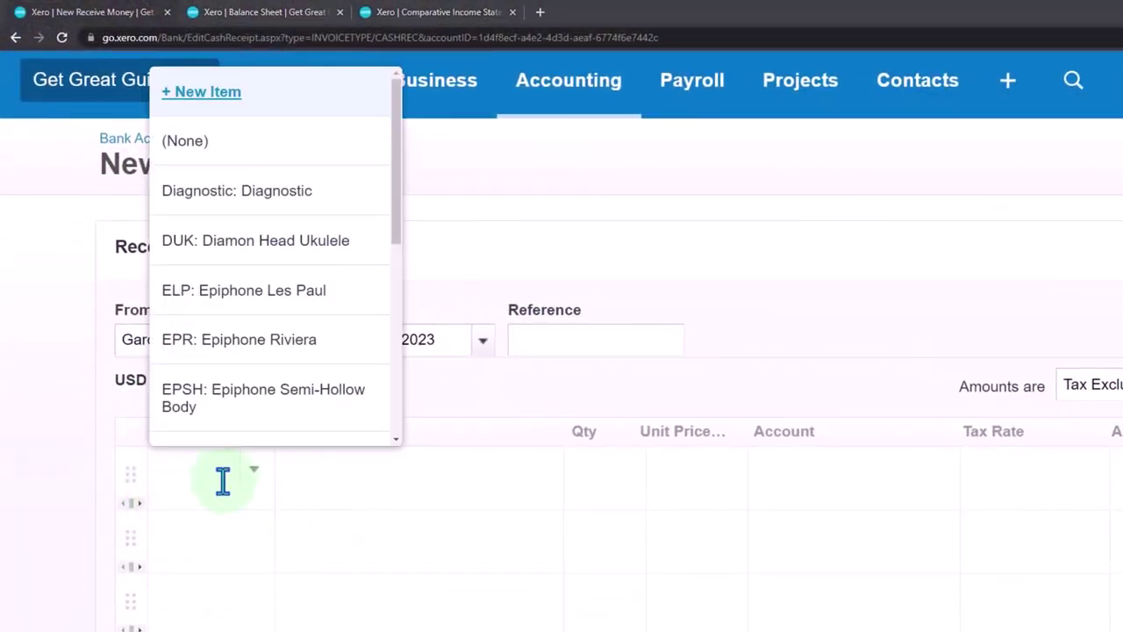
pyautogui.press('Escape')
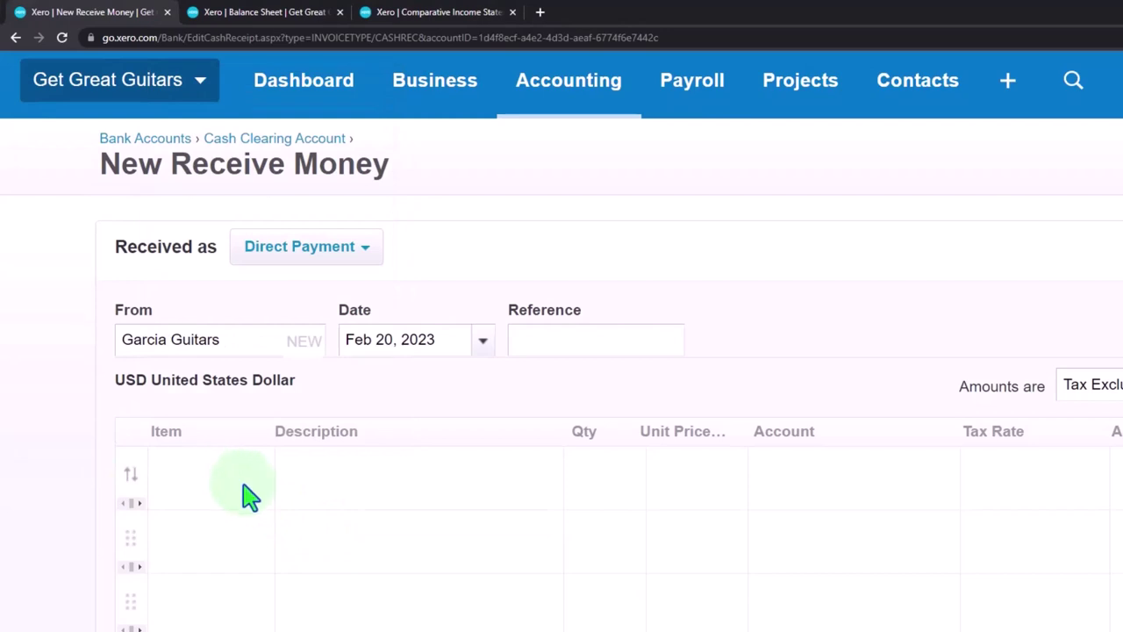
pyautogui.write('epsp')
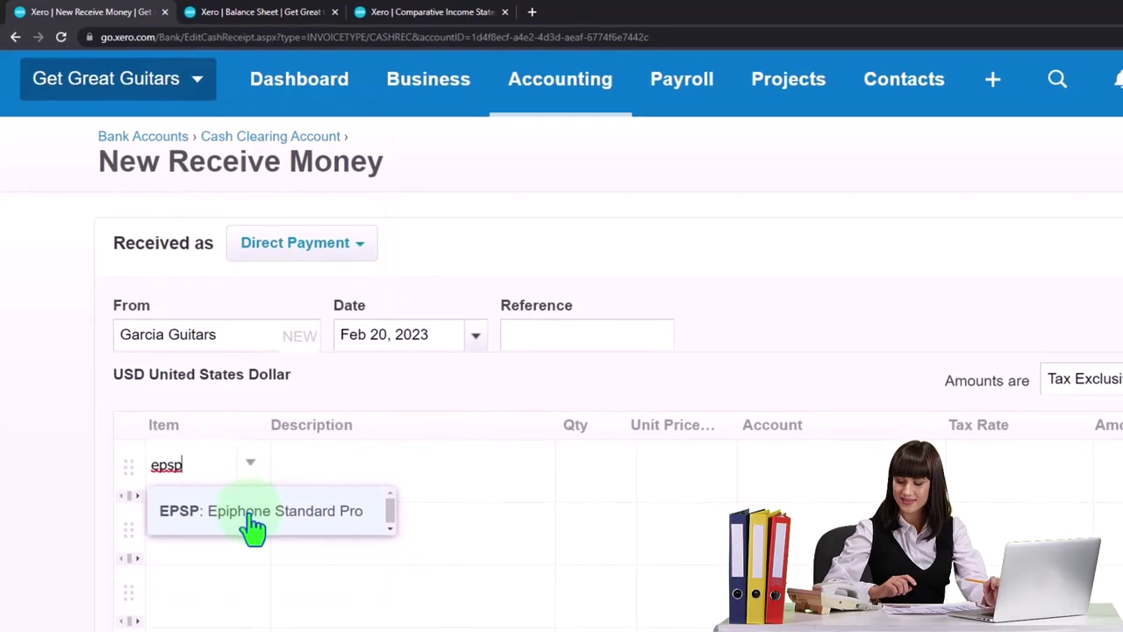
pyautogui.click(247, 523)
pyautogui.press('Tab')
pyautogui.press('Tab')
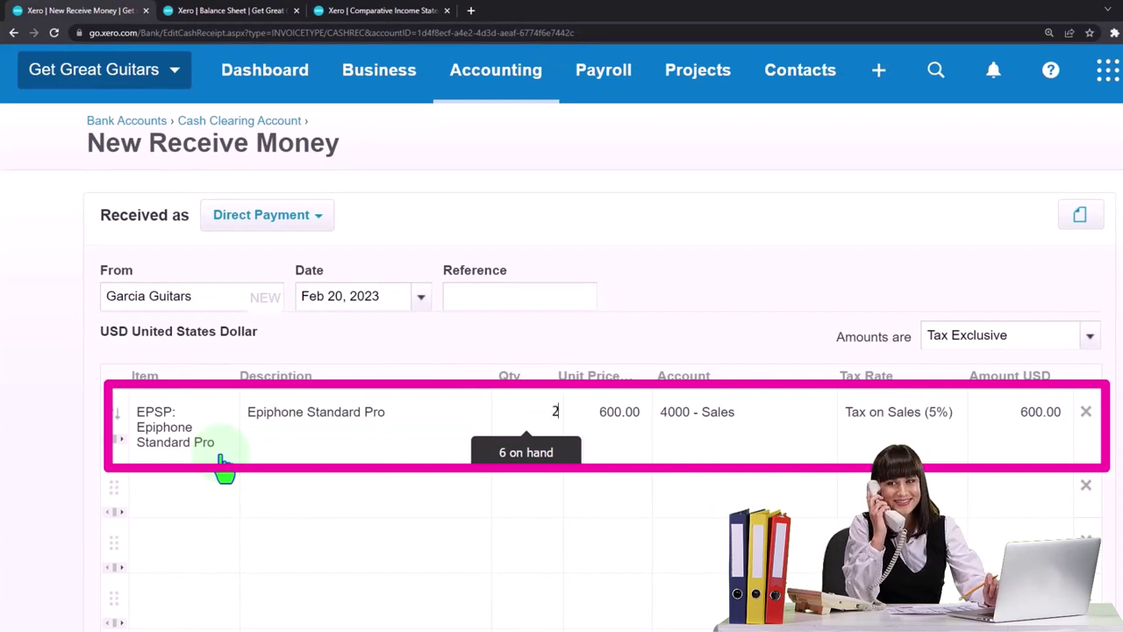
pyautogui.press('Tab')
pyautogui.press('Tab')
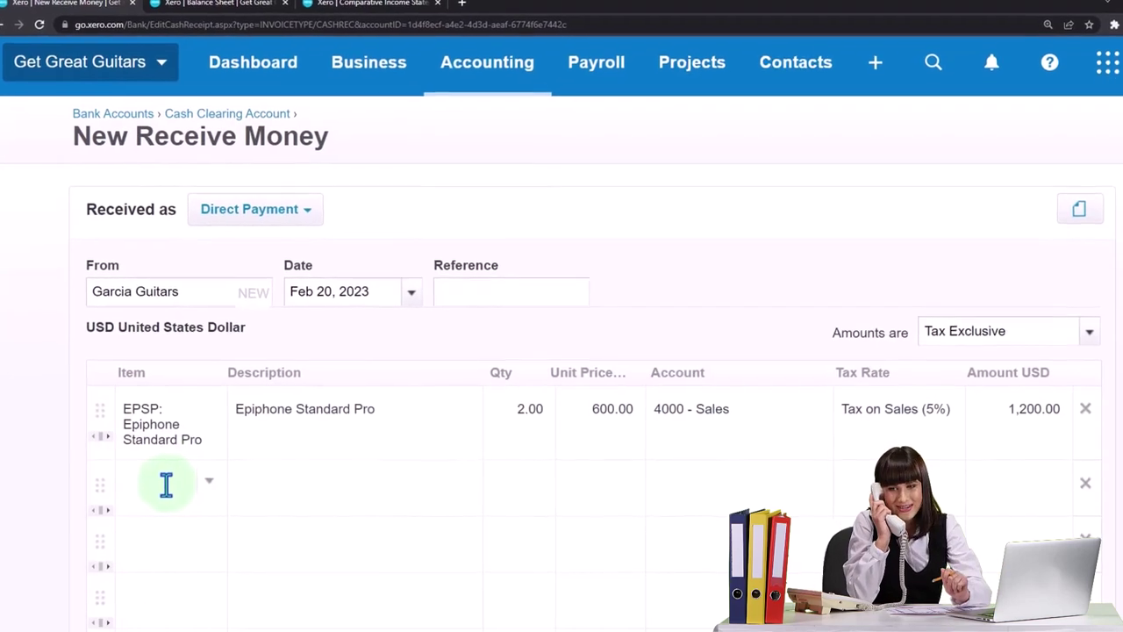
# - Add a line for 2 Epiphone Les Paul (ELP) at 500.00
pyautogui.write('elp')
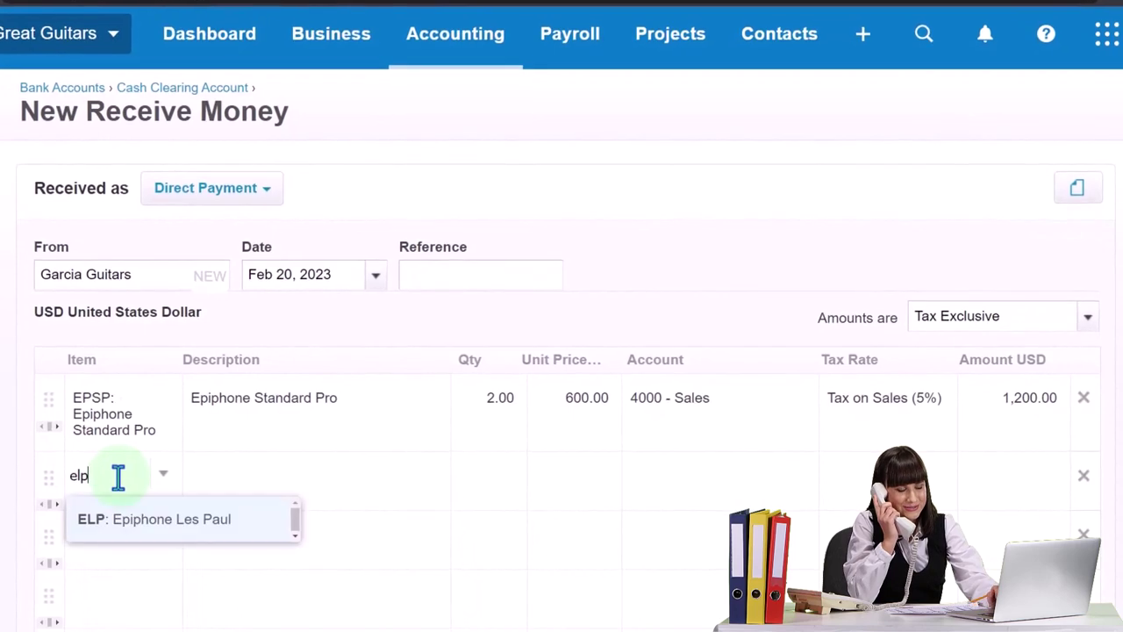
pyautogui.press('Tab')
pyautogui.press('Tab')
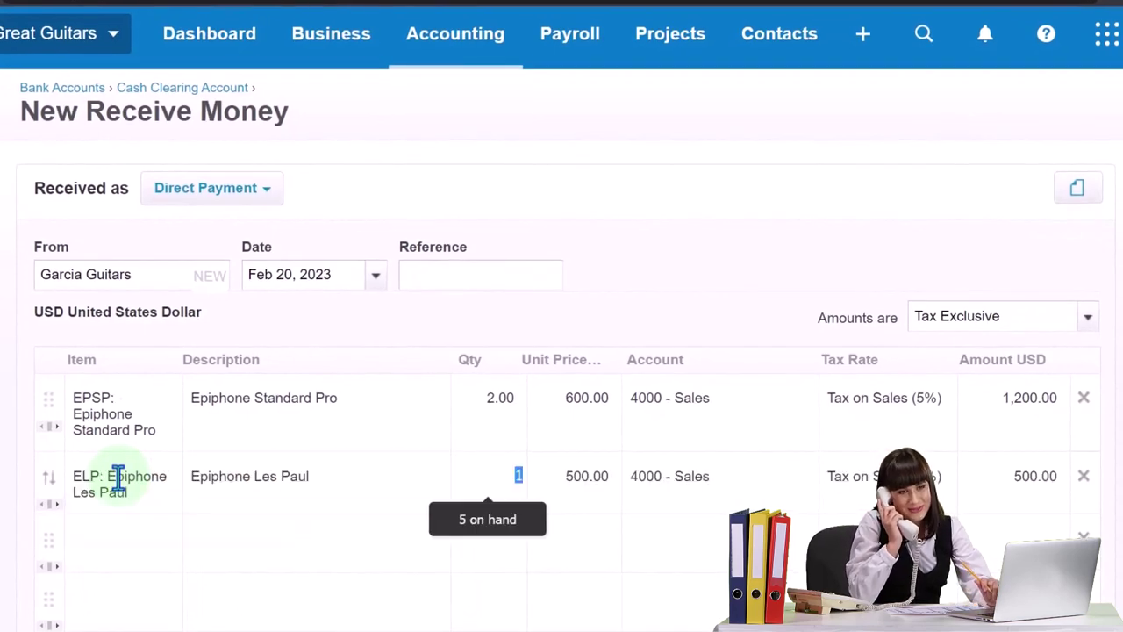
pyautogui.write('2')
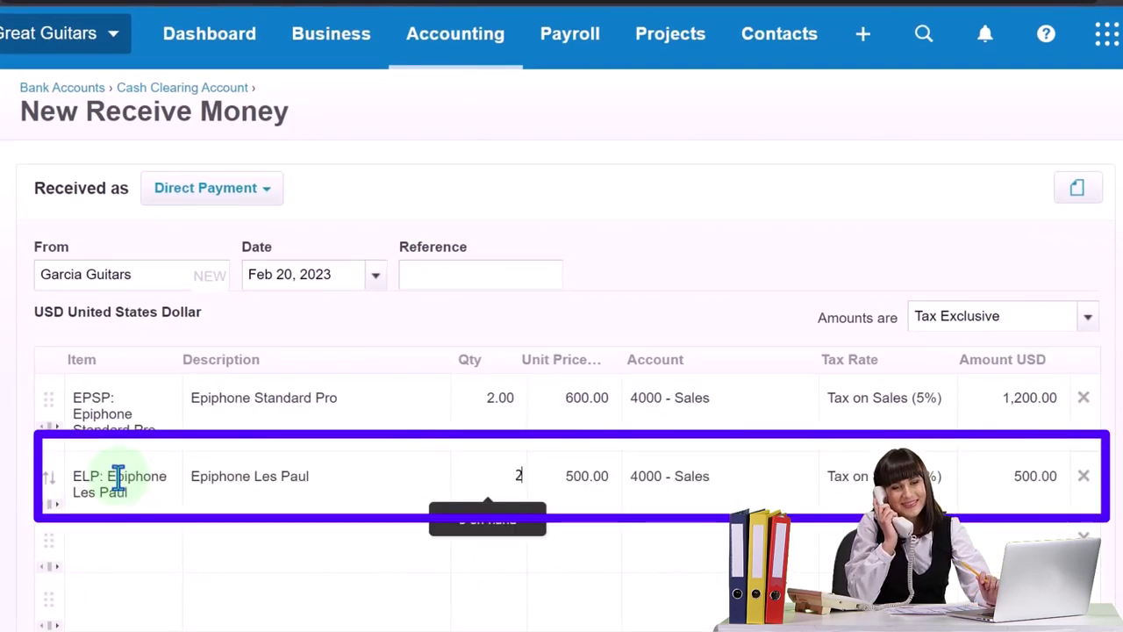
pyautogui.press('Tab')
pyautogui.press('Tab')
pyautogui.press('Tab')
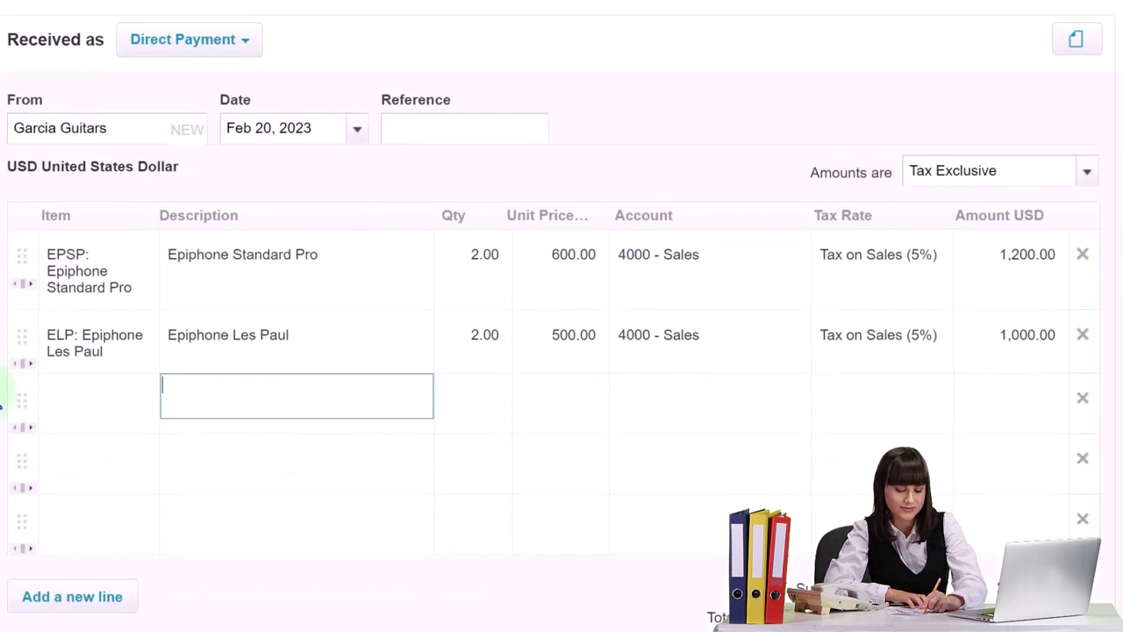
# - Review the subtotal 2,200.00, 5% sales tax 110.00 and total 2,310.00
pyautogui.scroll(-3, 69, 377)
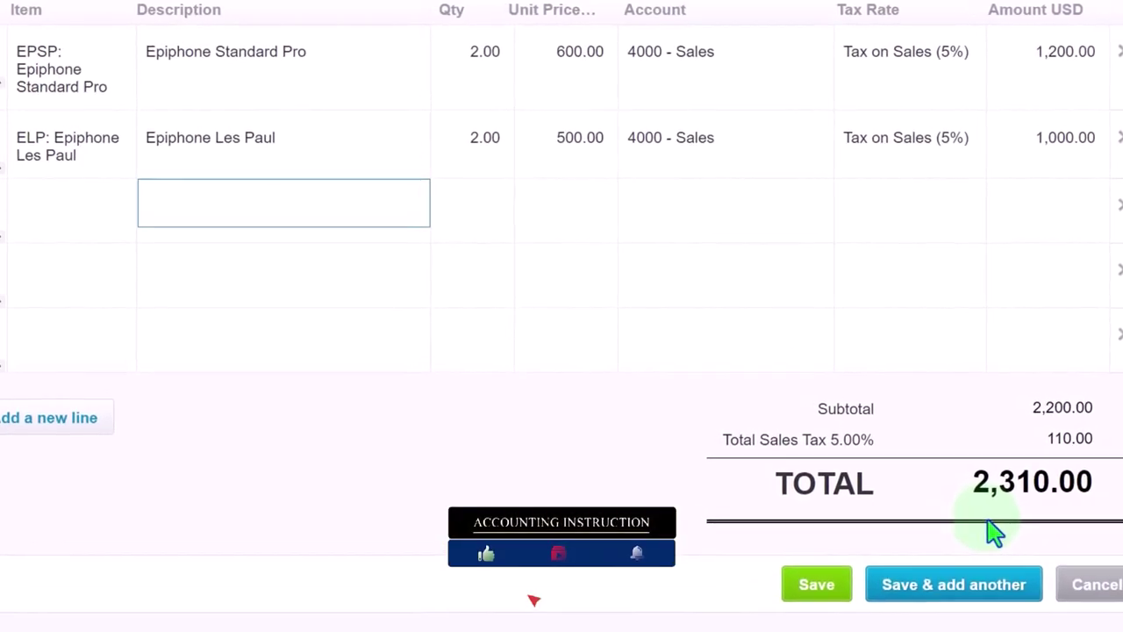
pyautogui.scroll(5, 991, 530)
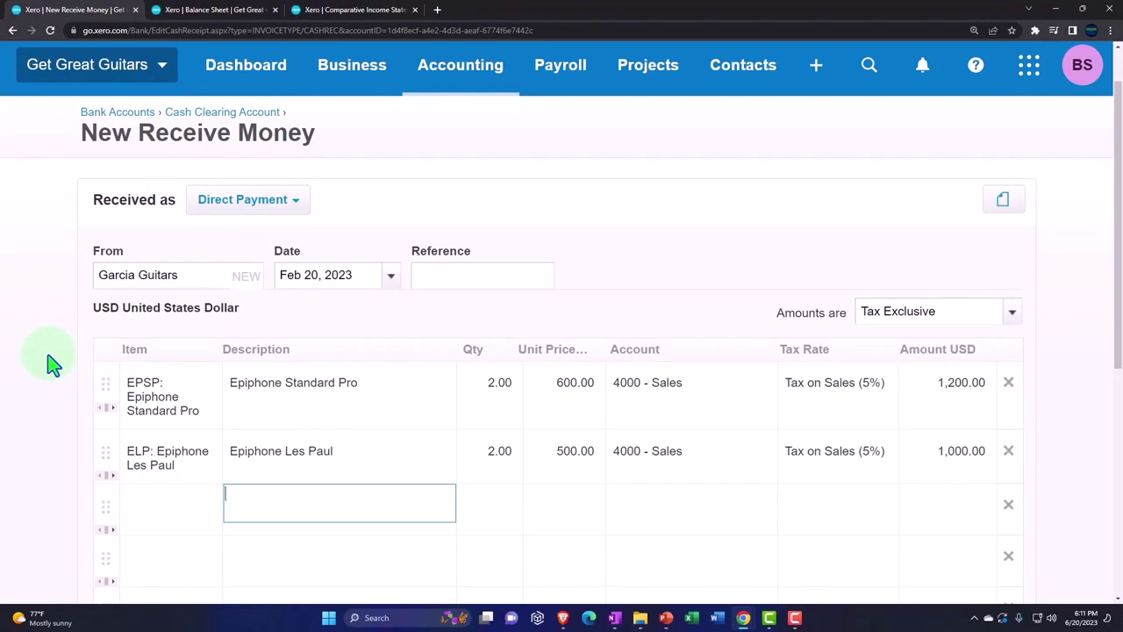
pyautogui.scroll(-3, 49, 360)
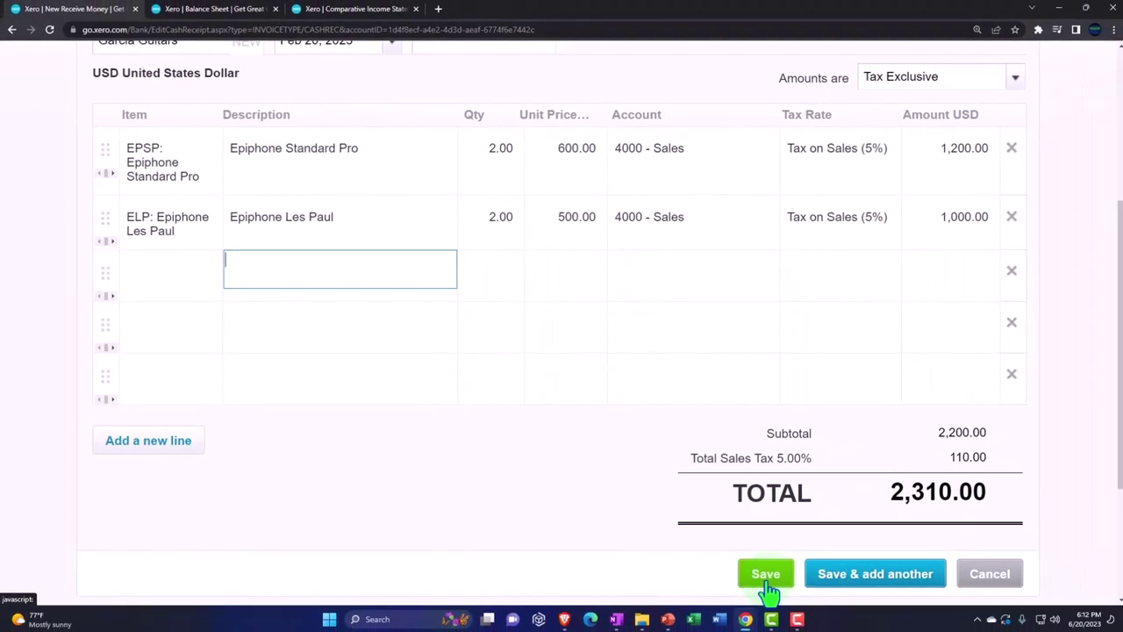
# - Save the receipt and update the Balance Sheet to show Cash Clearing Account at 2,310.00
pyautogui.click(780, 586)
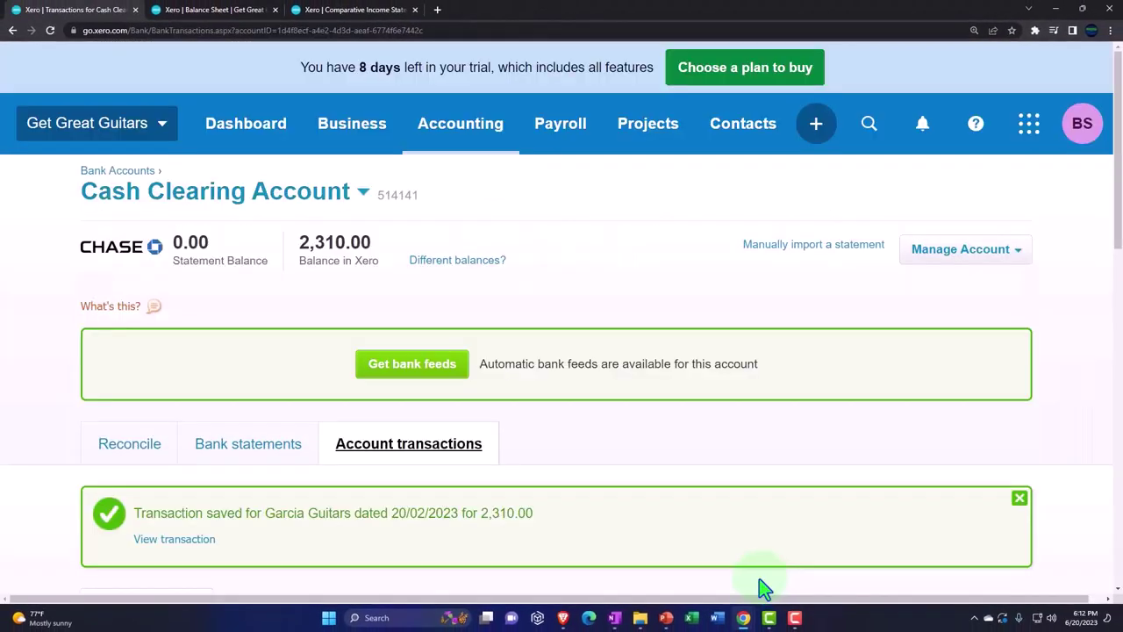
pyautogui.click(224, 13)
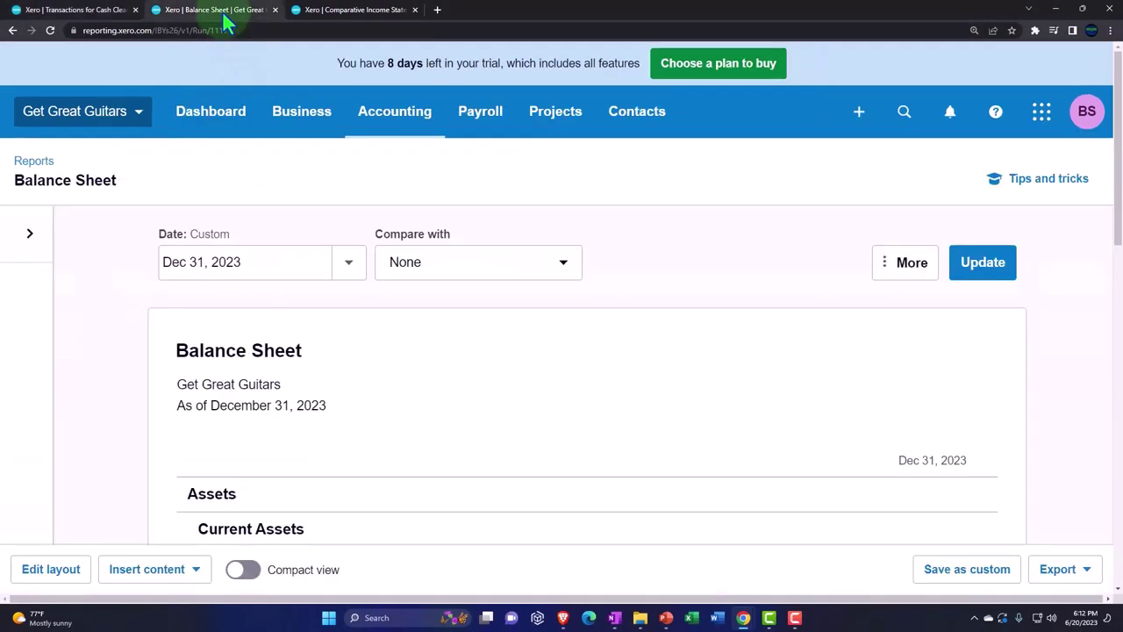
pyautogui.click(982, 267)
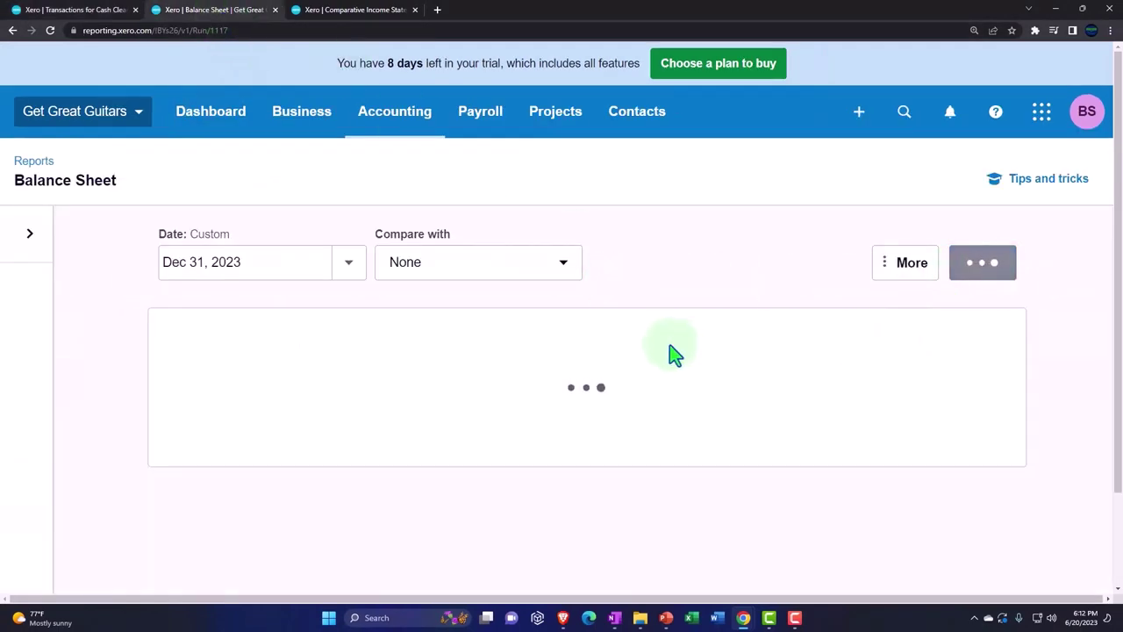
pyautogui.scroll(-3, 474, 317)
pyautogui.scroll(-2, 473, 314)
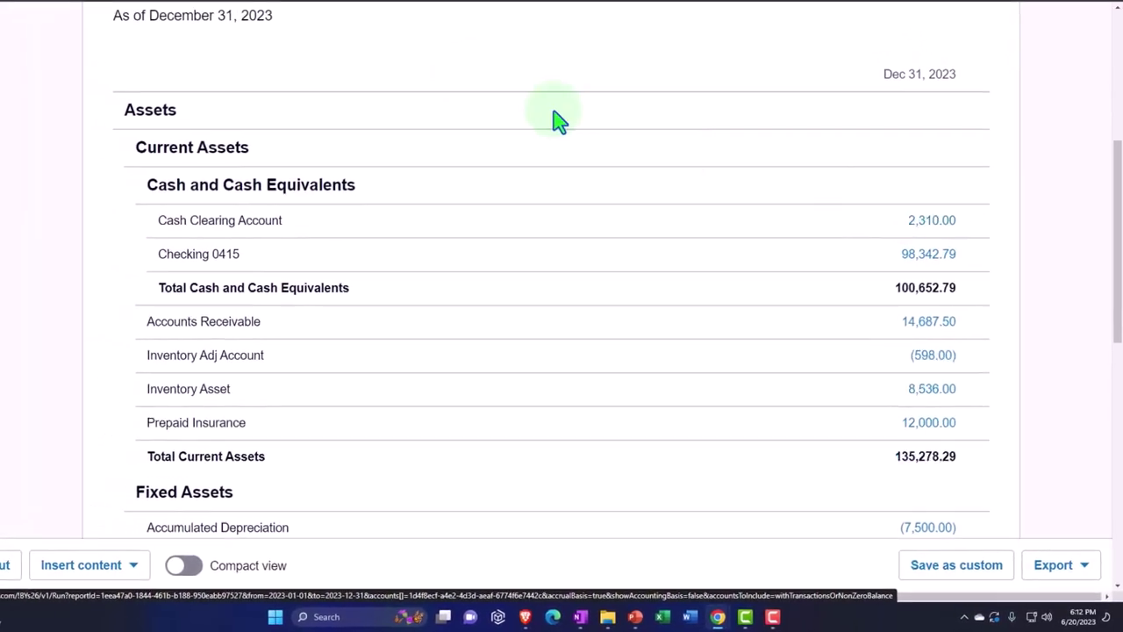
pyautogui.click(324, 1)
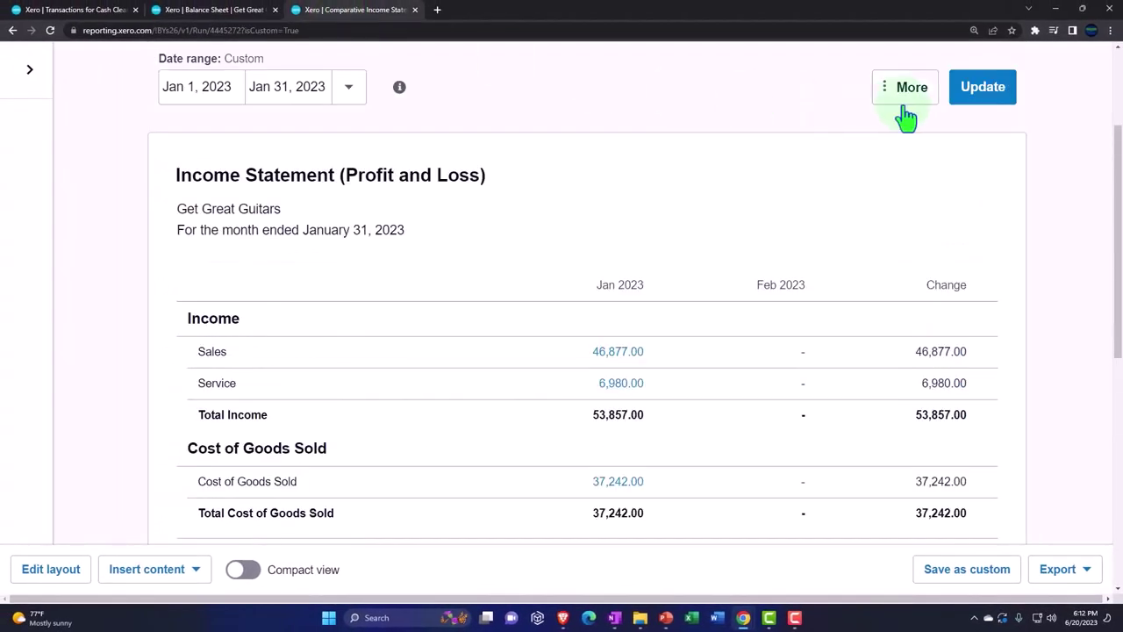
pyautogui.click(969, 105)
pyautogui.scroll(-1, 971, 308)
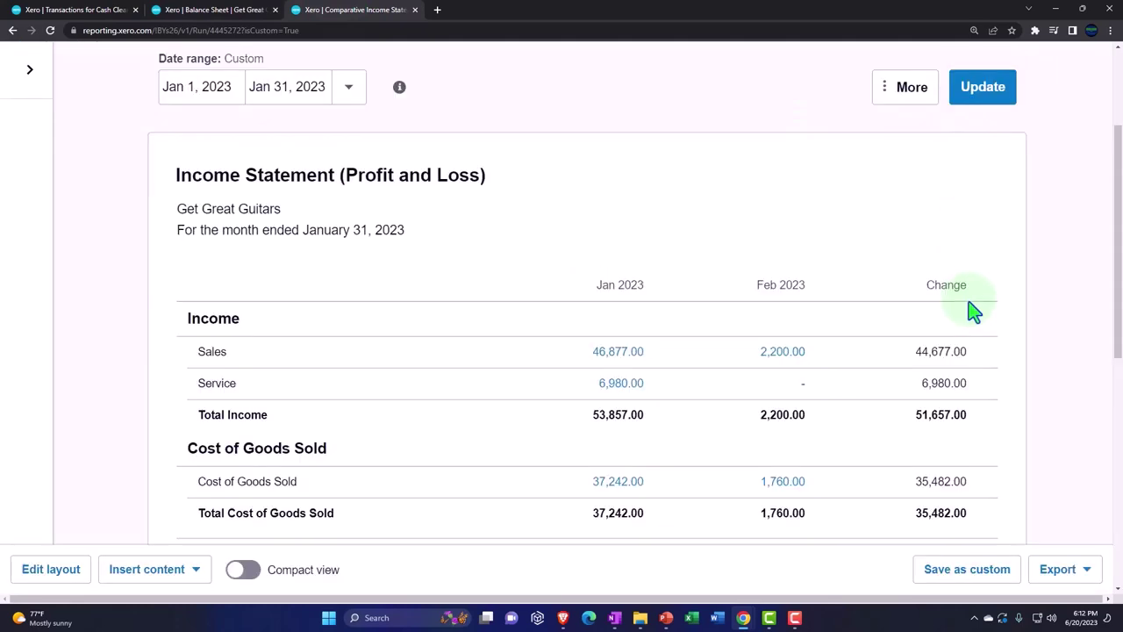
pyautogui.scroll(-1, 971, 308)
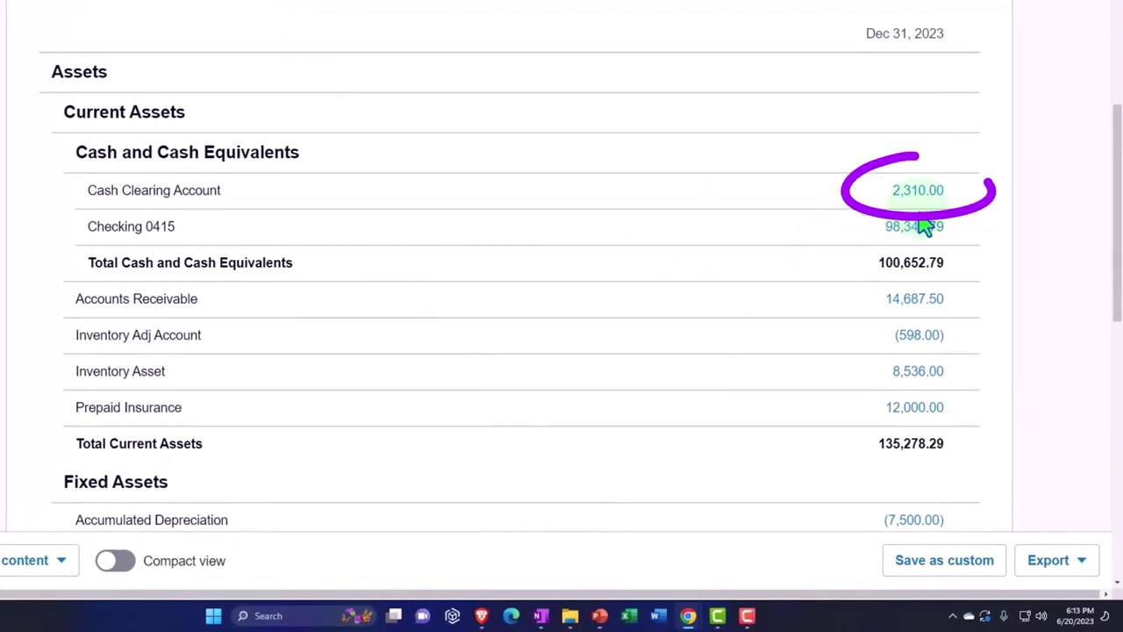
pyautogui.scroll(-6, 923, 225)
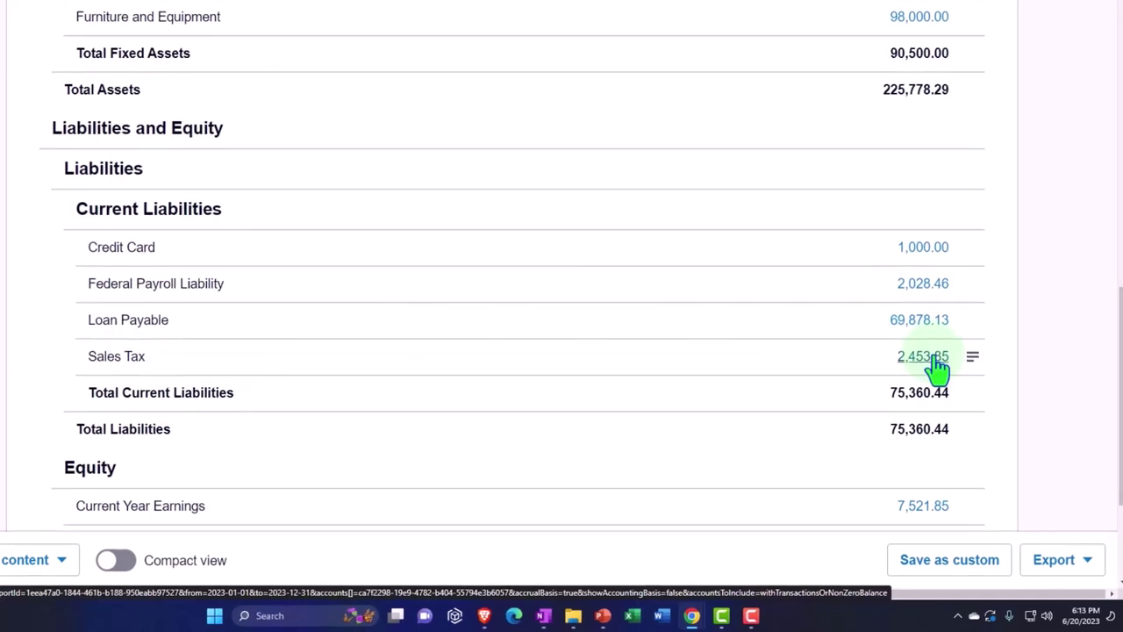
pyautogui.scroll(3, 991, 351)
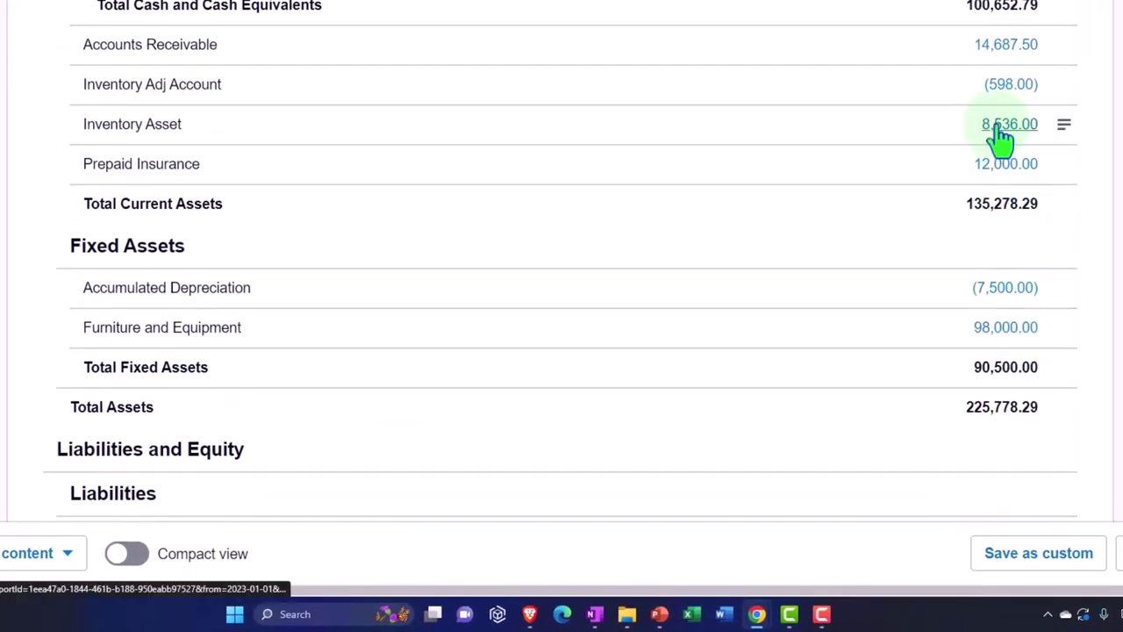
pyautogui.click(982, 140)
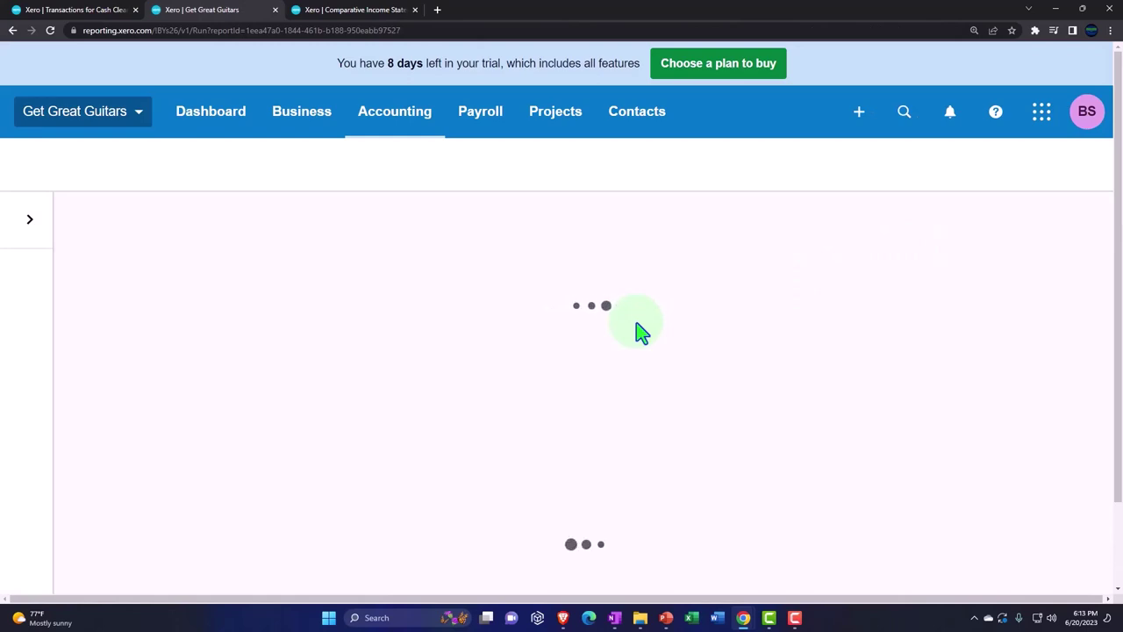
pyautogui.scroll(-5, 641, 332)
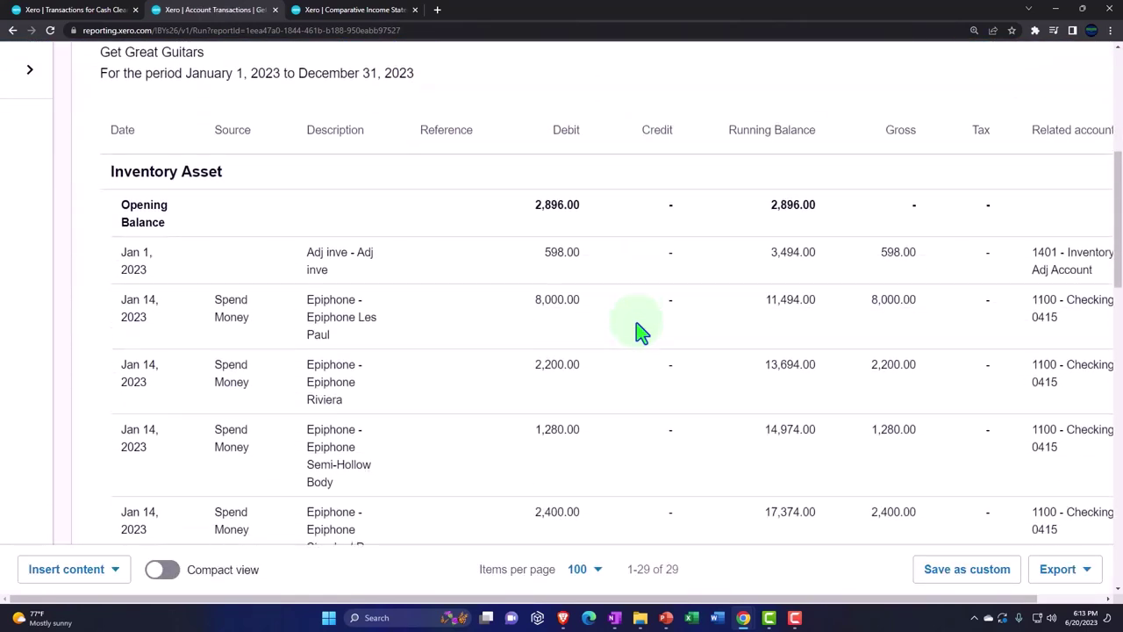
pyautogui.scroll(-7, 641, 331)
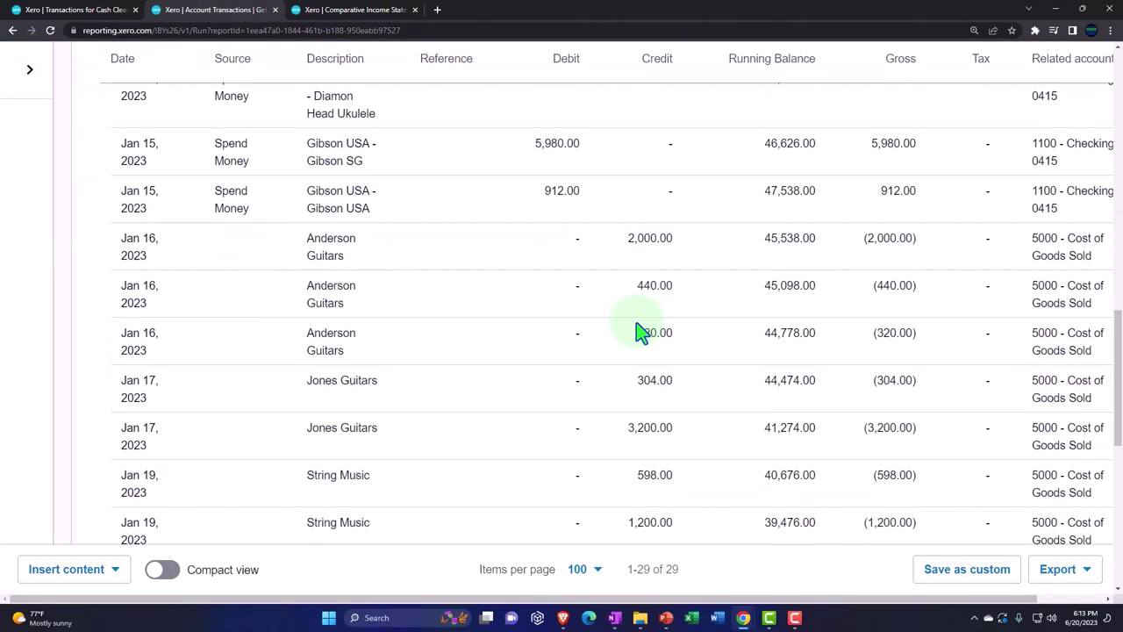
pyautogui.scroll(-8, 640, 331)
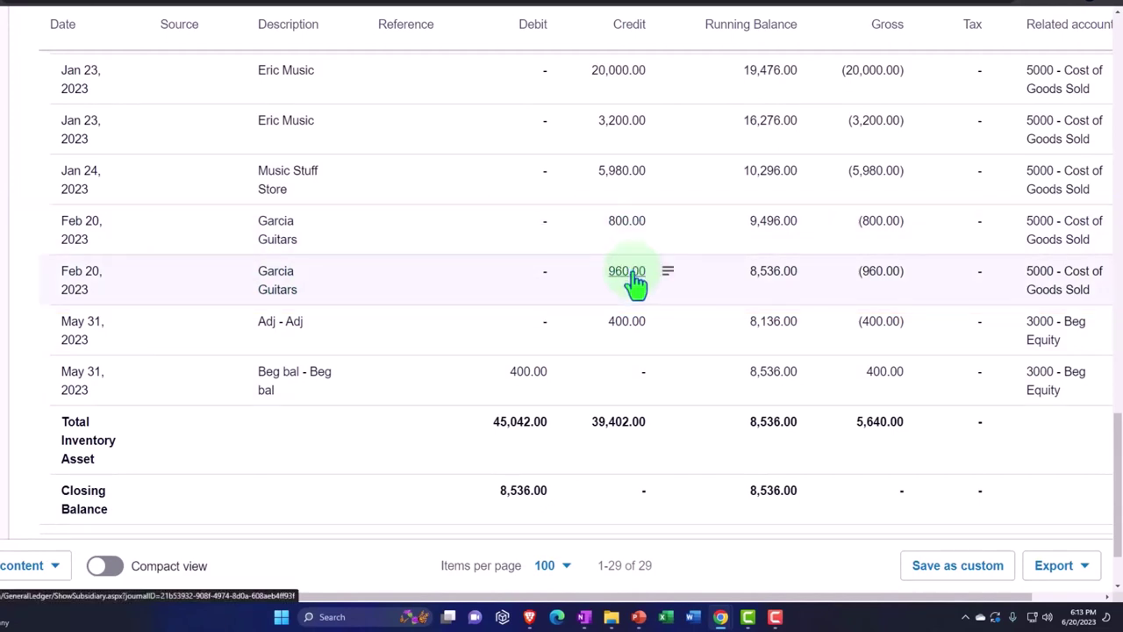
pyautogui.scroll(15, 21, 314)
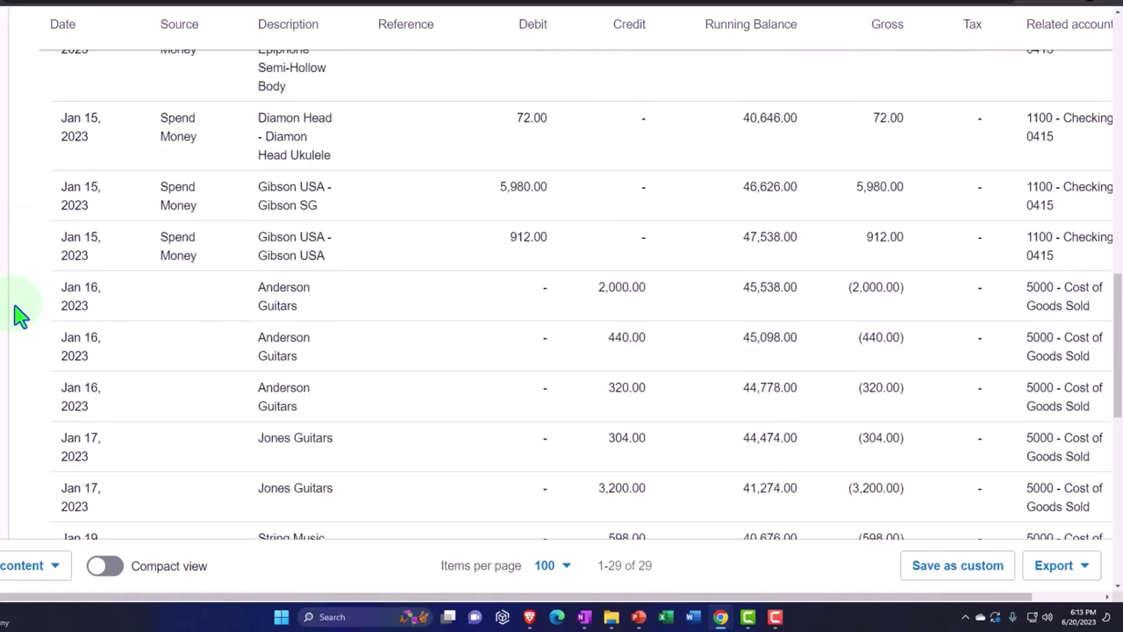
pyautogui.scroll(5, 26, 313)
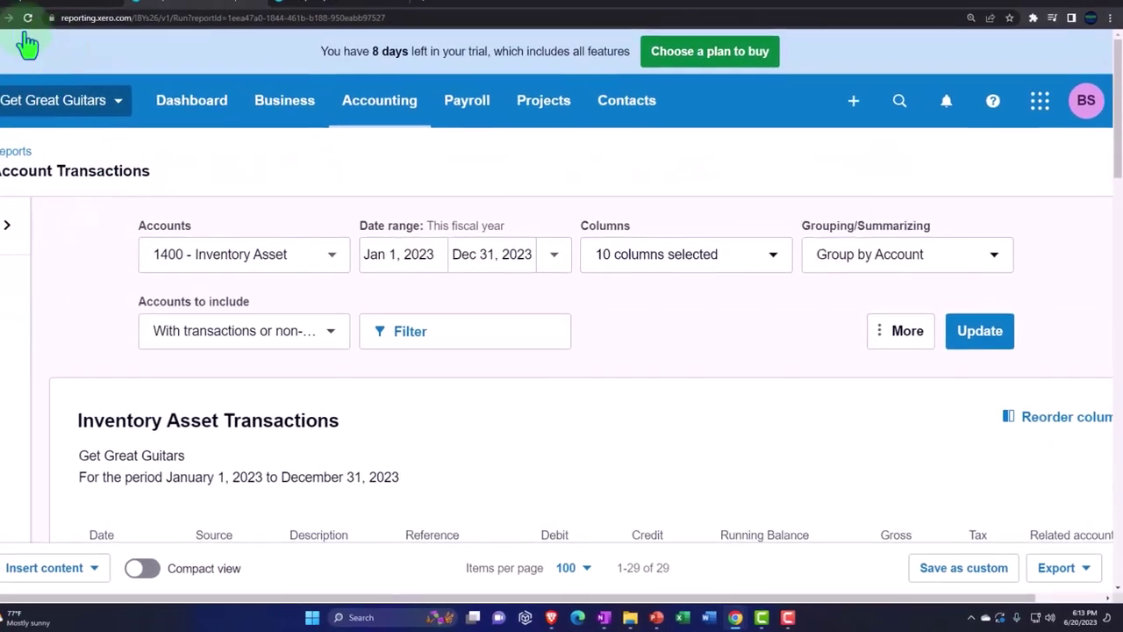
pyautogui.click(7, 27)
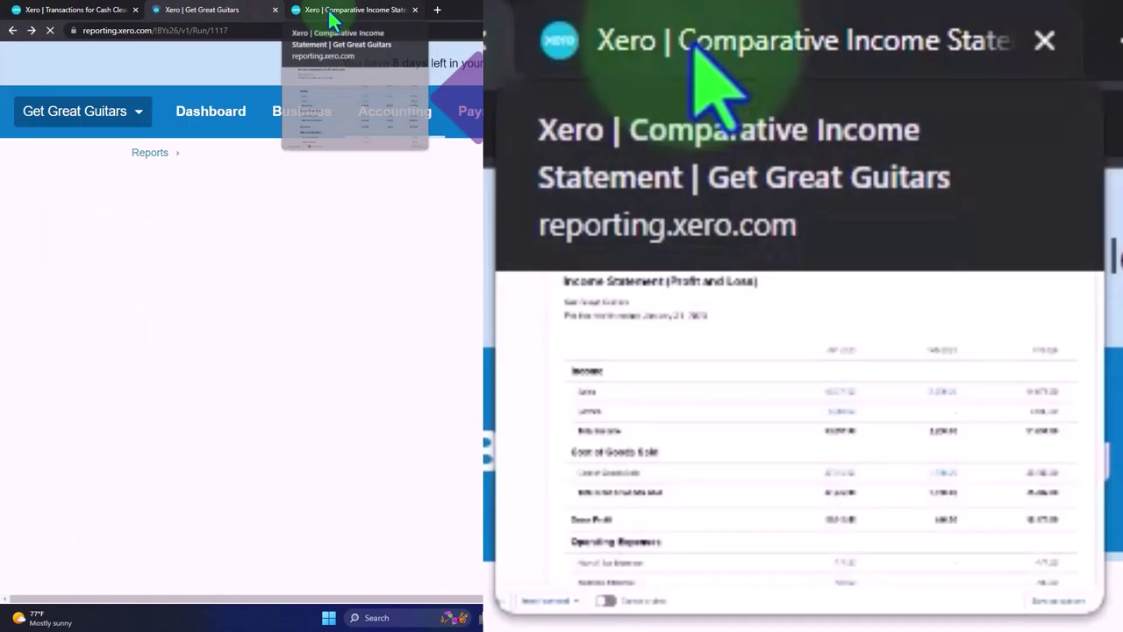
# - Review the Feb 2023 column: sales 2,200.00 and cost of goods sold 1,760.00
pyautogui.click(332, 18)
pyautogui.scroll(3, 654, 262)
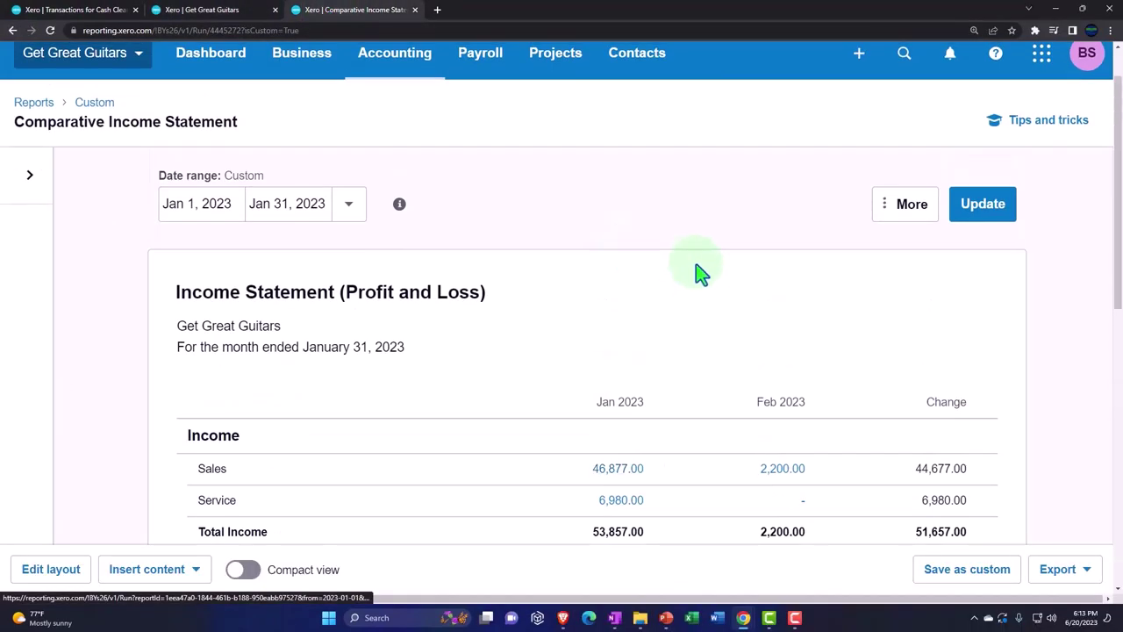
pyautogui.scroll(-1, 700, 277)
pyautogui.scroll(-3, 702, 281)
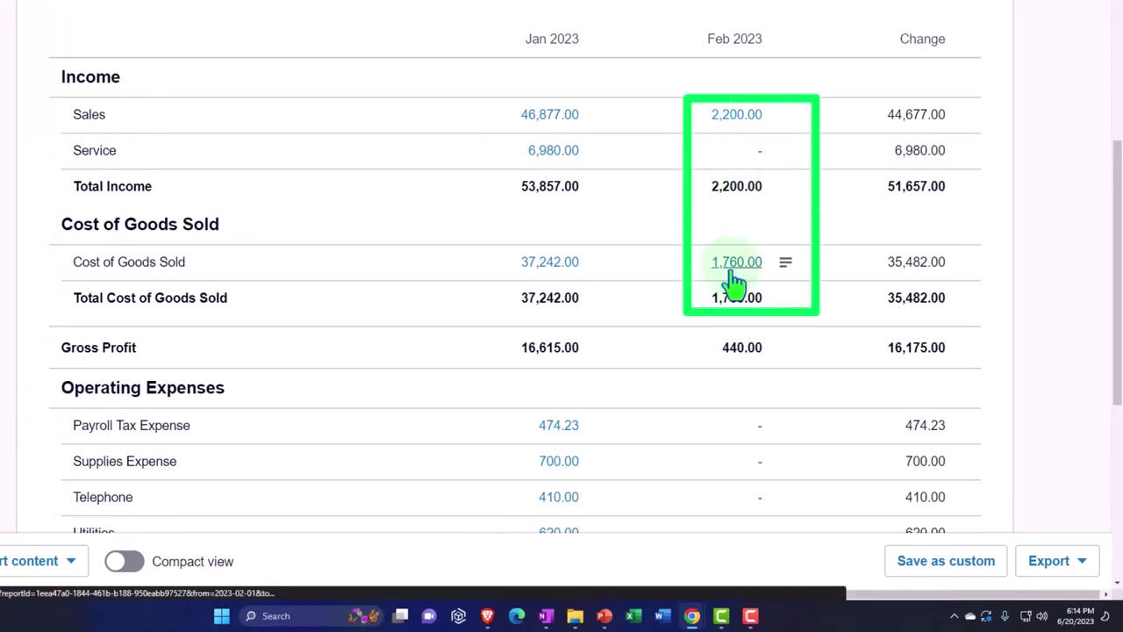
pyautogui.scroll(-2, 735, 281)
pyautogui.scroll(-3, 735, 281)
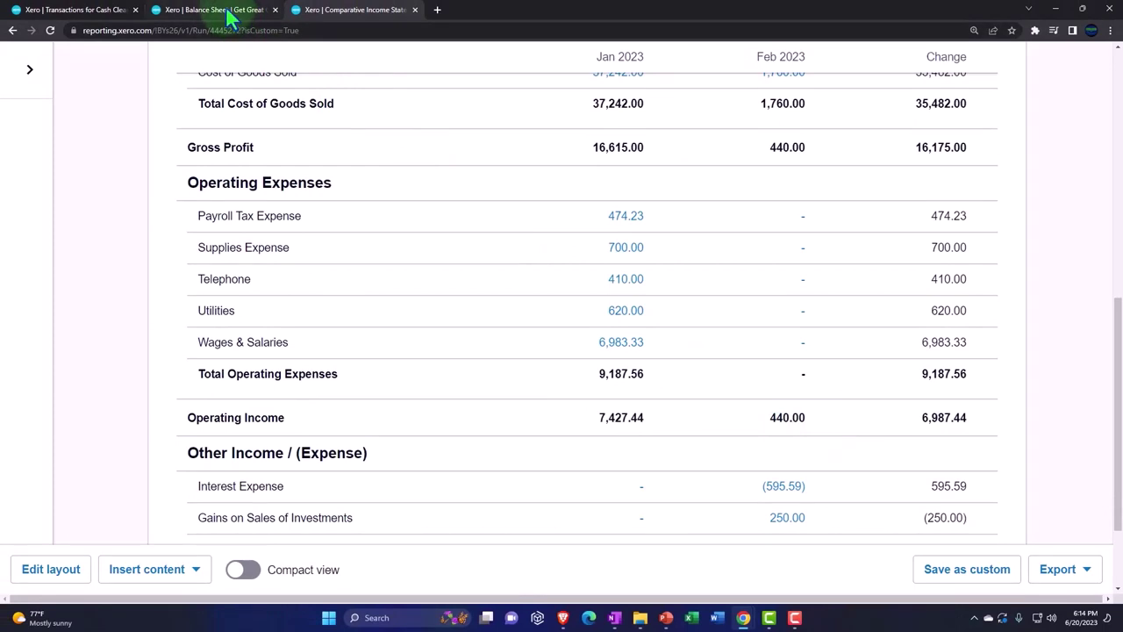
# - Check the Inventory Asset figure on the Balance Sheet
pyautogui.click(225, 6)
pyautogui.scroll(-3, 497, 438)
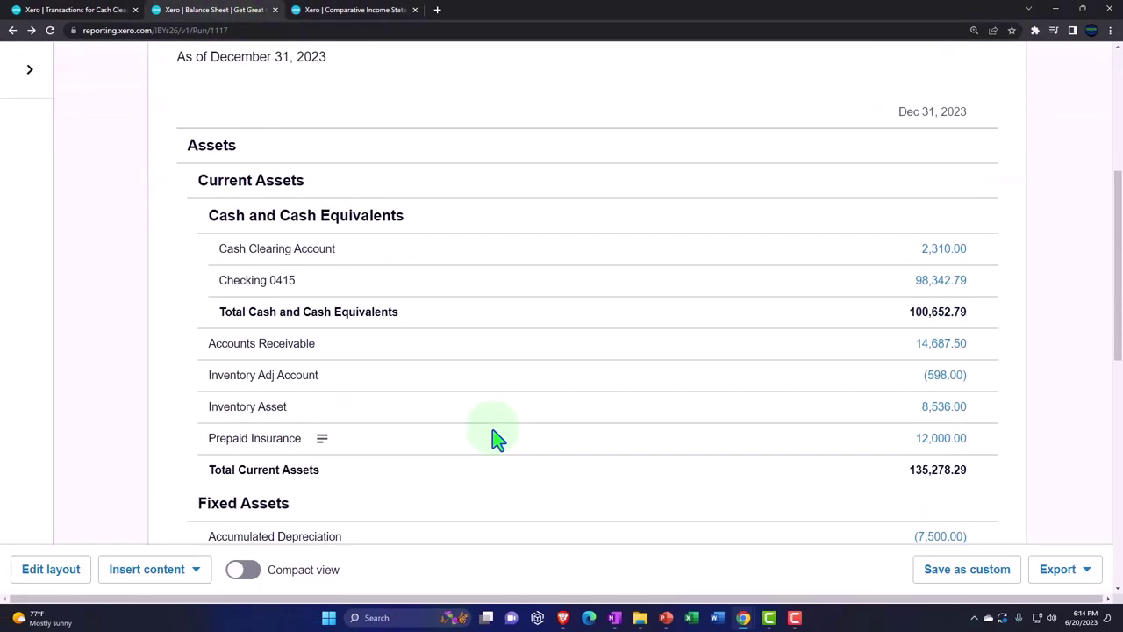
pyautogui.scroll(-1, 497, 439)
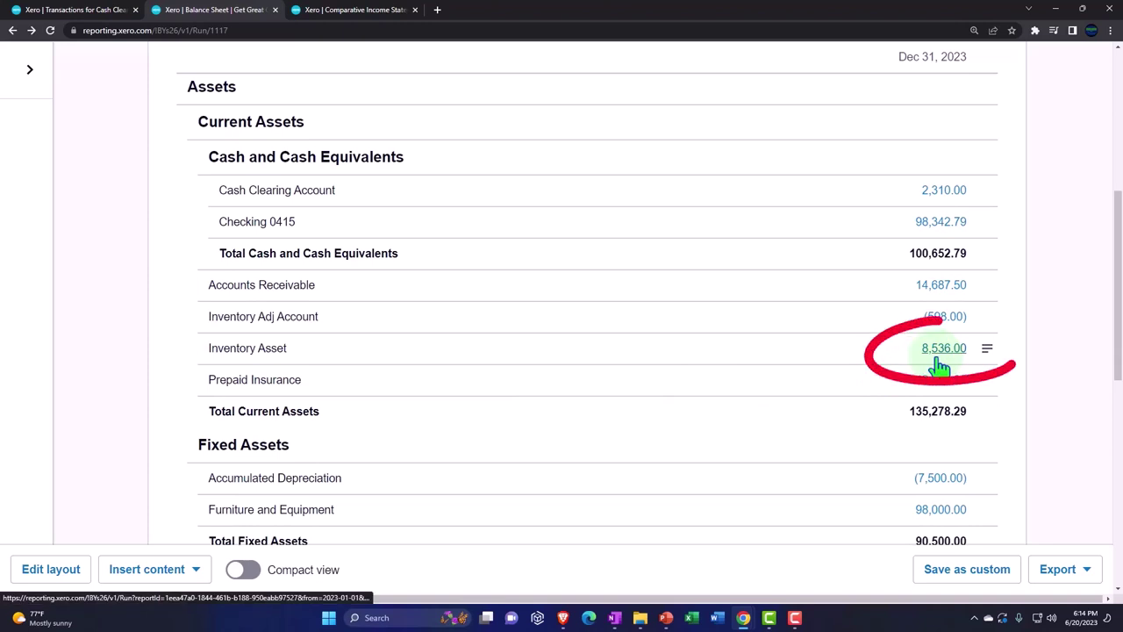
# - Duplicate the Comparative Income Statement browser tab
pyautogui.click(366, 12)
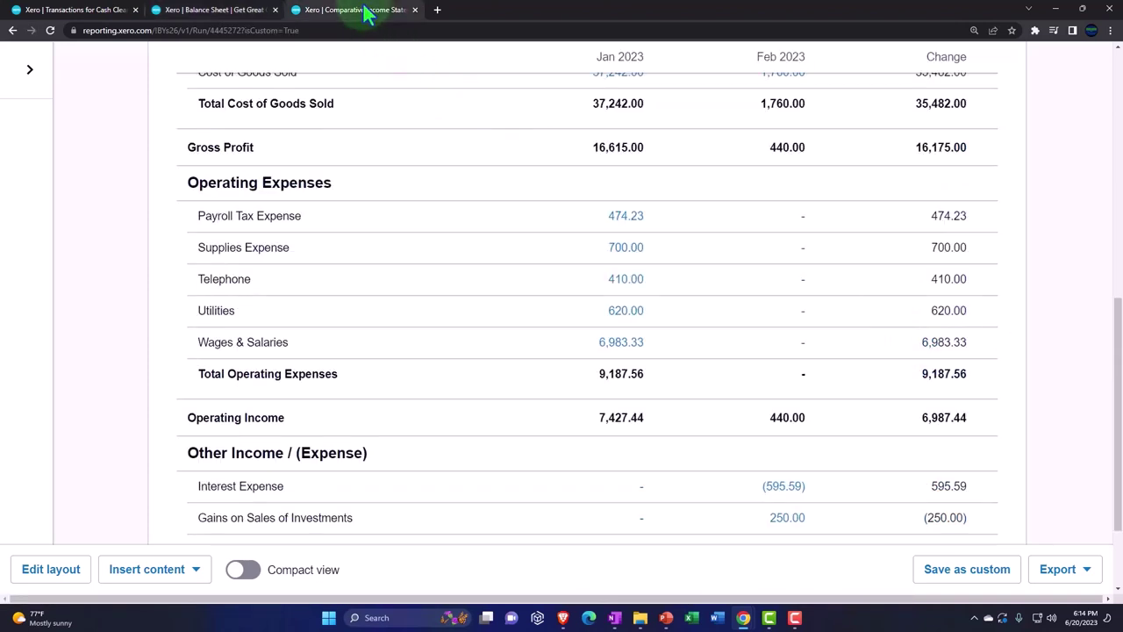
pyautogui.rightClick(366, 12)
pyautogui.click(409, 93)
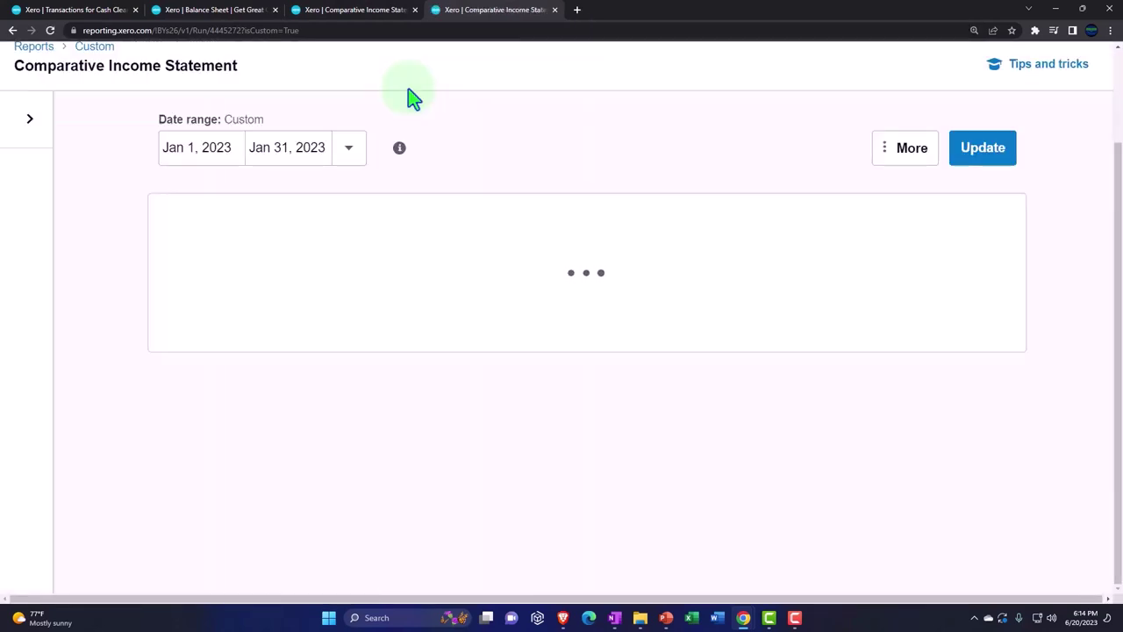
# - Open the Inventory Item List report from Accounting > Reports by searching 'inv'
pyautogui.scroll(2, 217, 136)
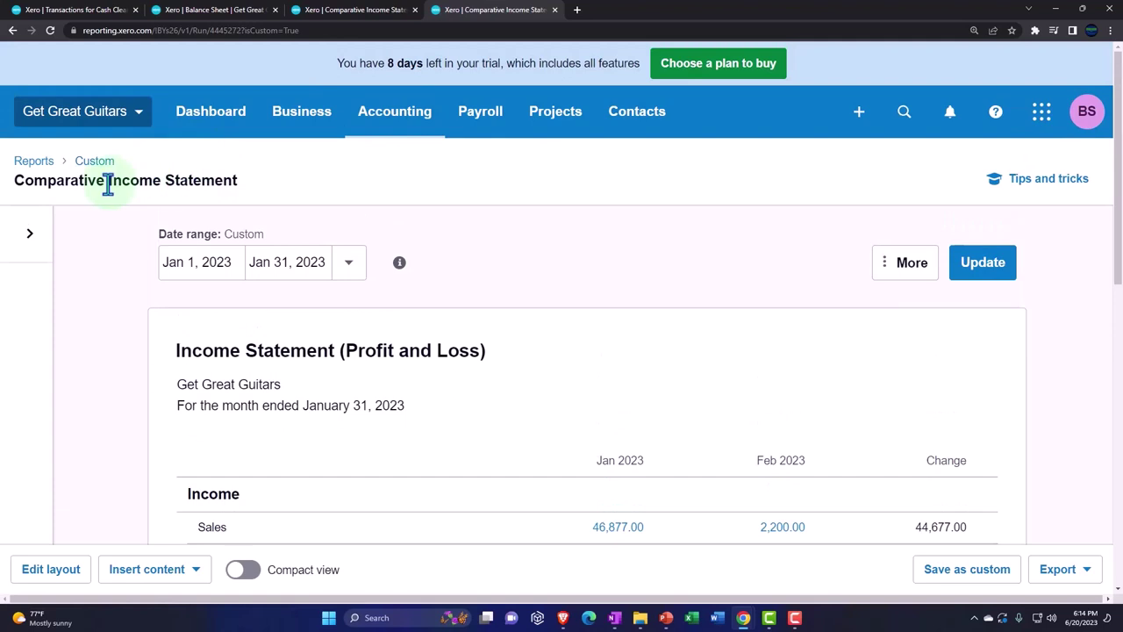
pyautogui.click(426, 132)
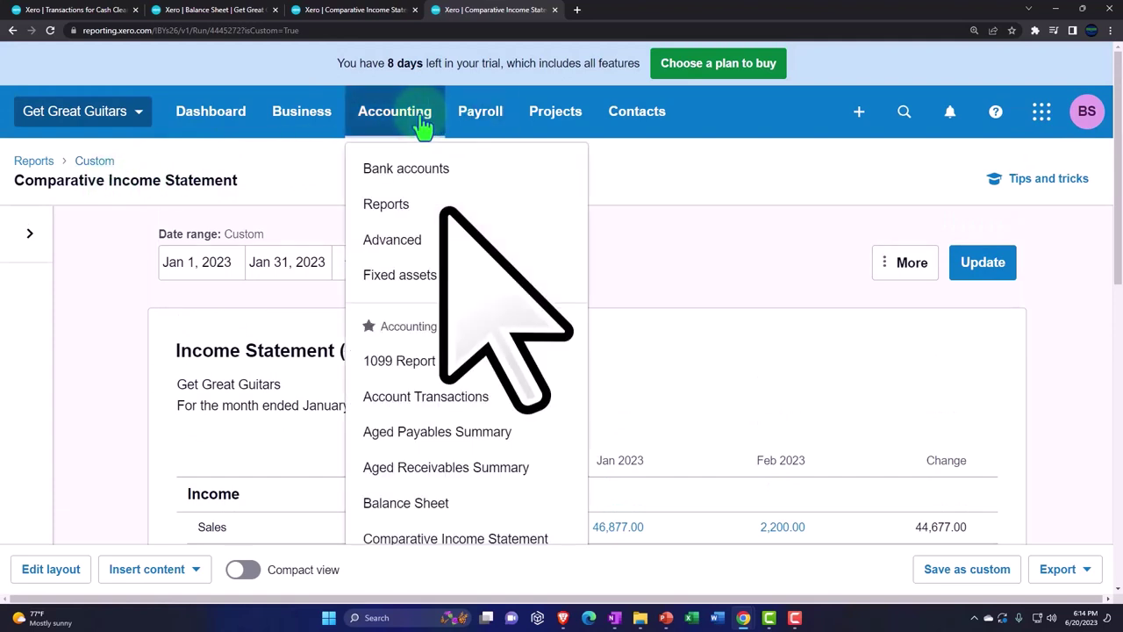
pyautogui.click(391, 205)
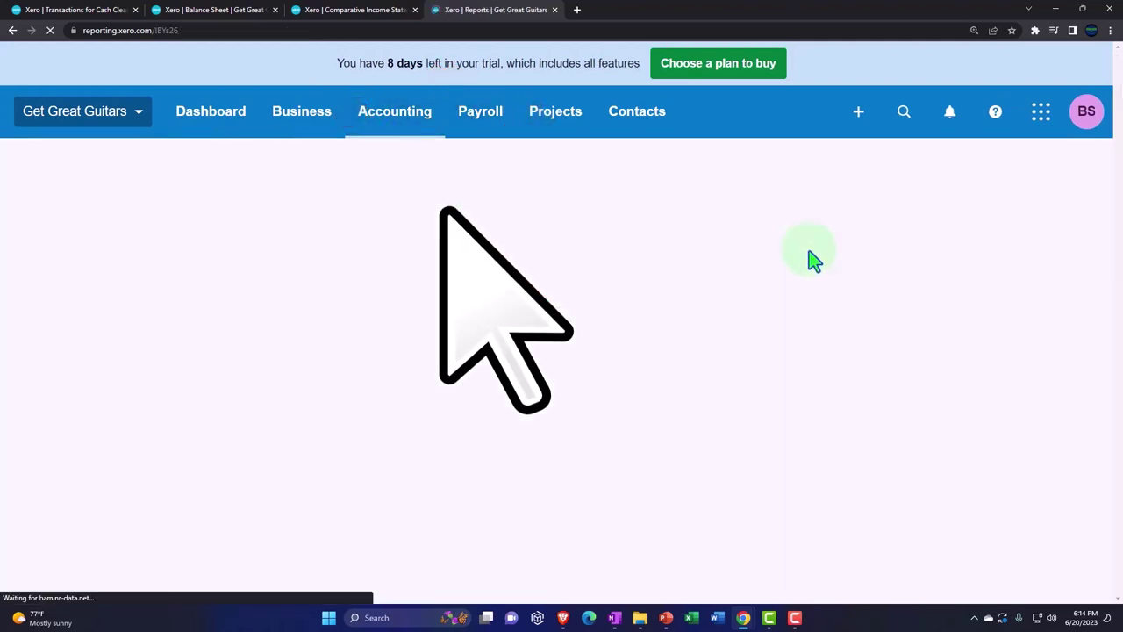
pyautogui.click(804, 161)
pyautogui.write('in')
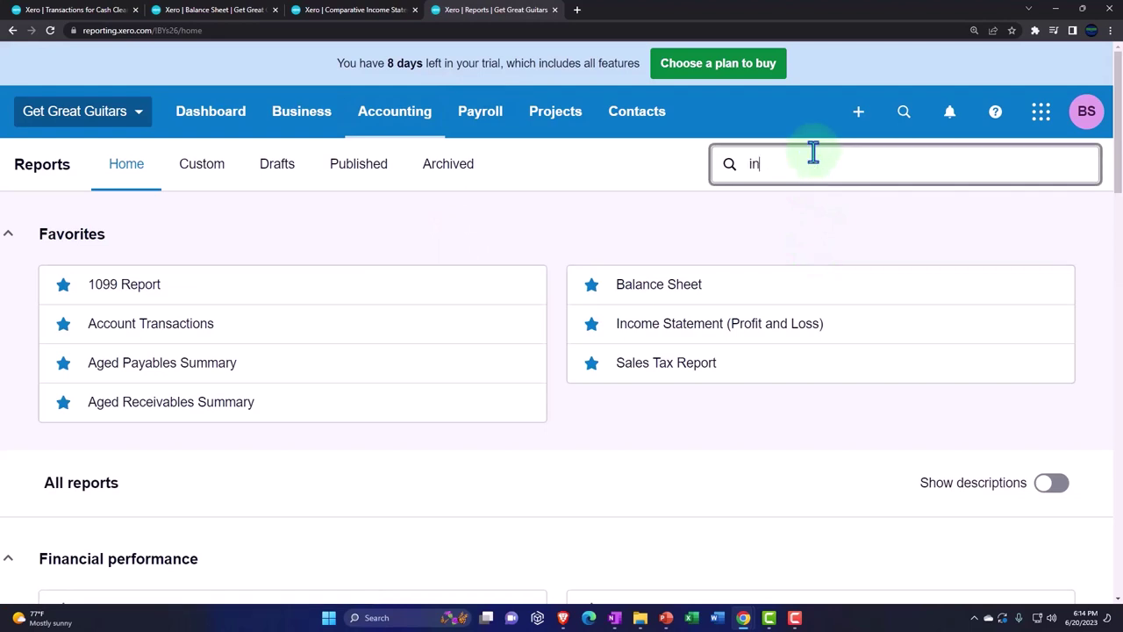
pyautogui.write('ven')
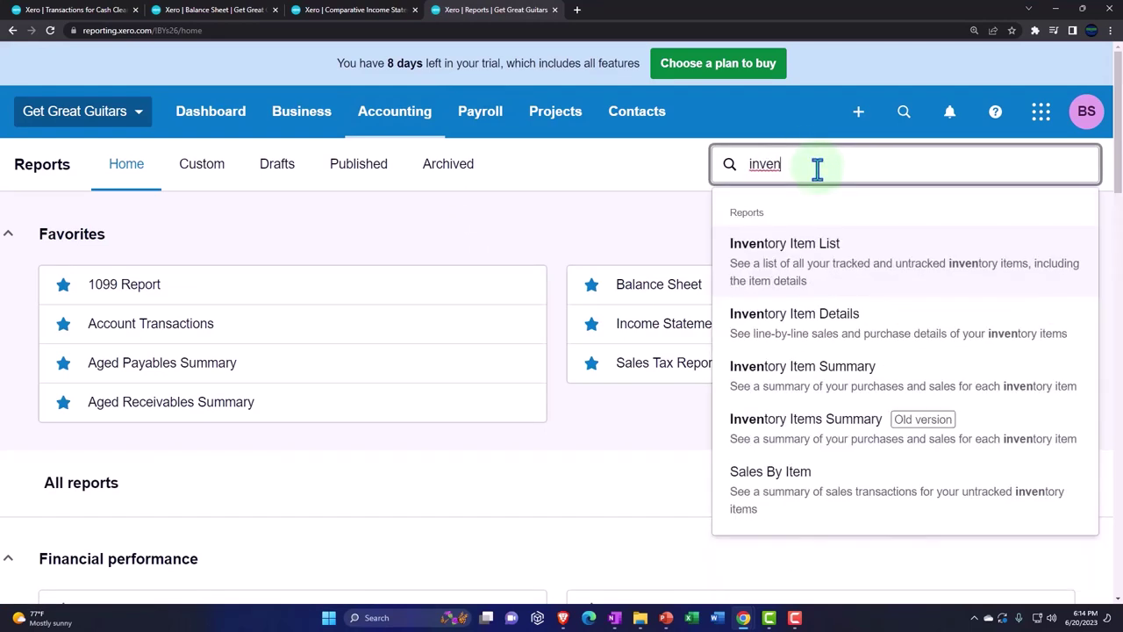
pyautogui.click(739, 250)
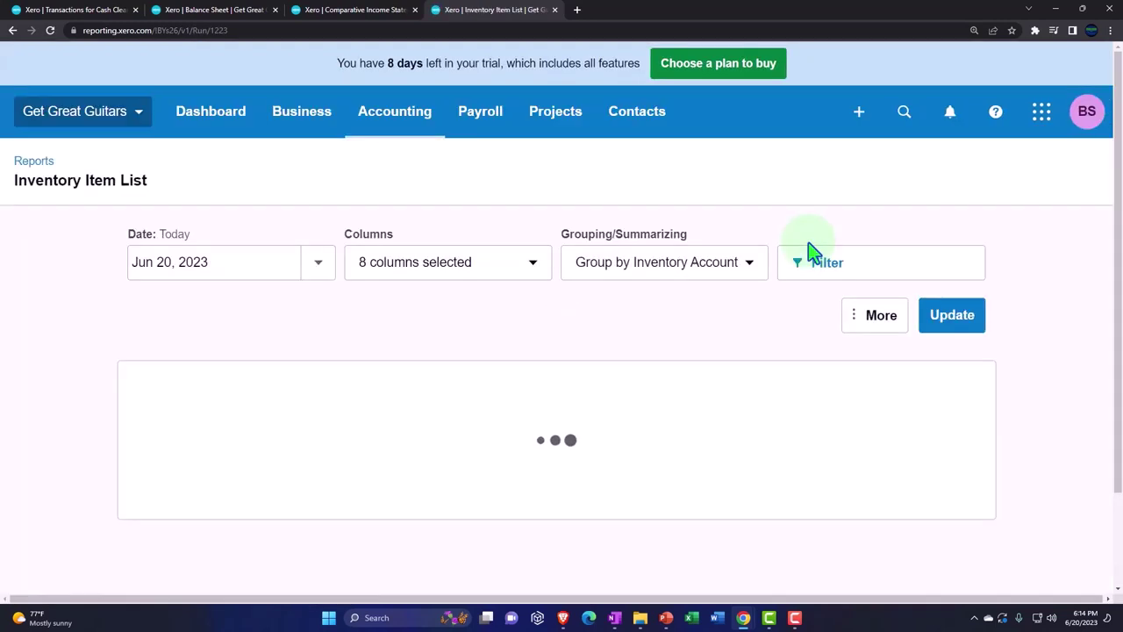
# - Confirm inventory totals 8,536.00 matching Inventory Asset, then return to Cash Clearing transactions
pyautogui.scroll(-3, 808, 242)
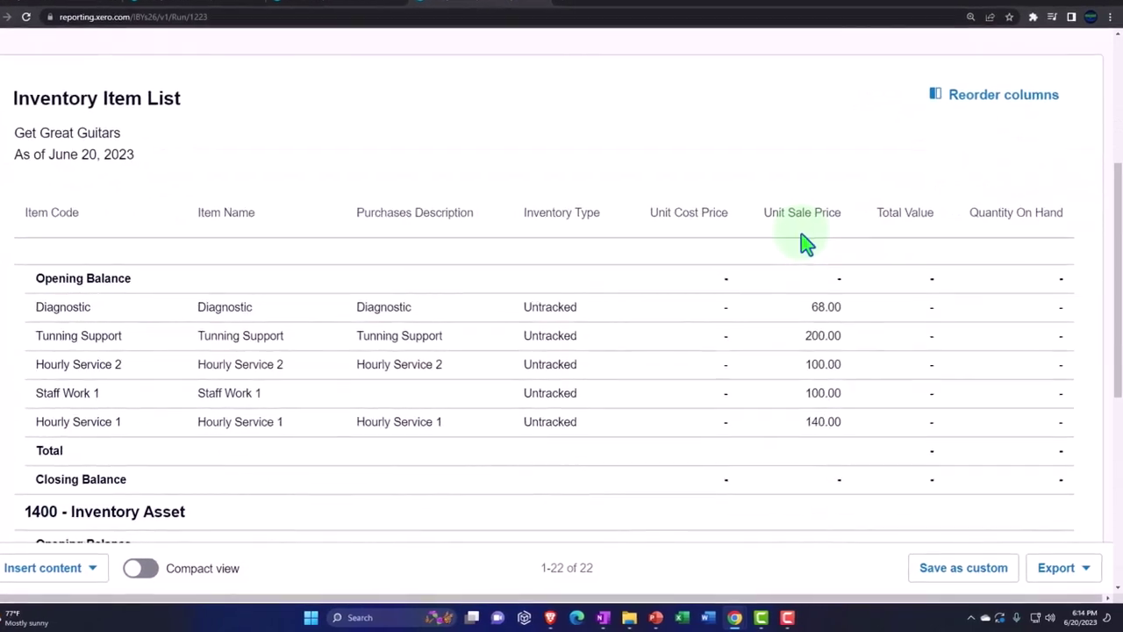
pyautogui.scroll(-5, 808, 242)
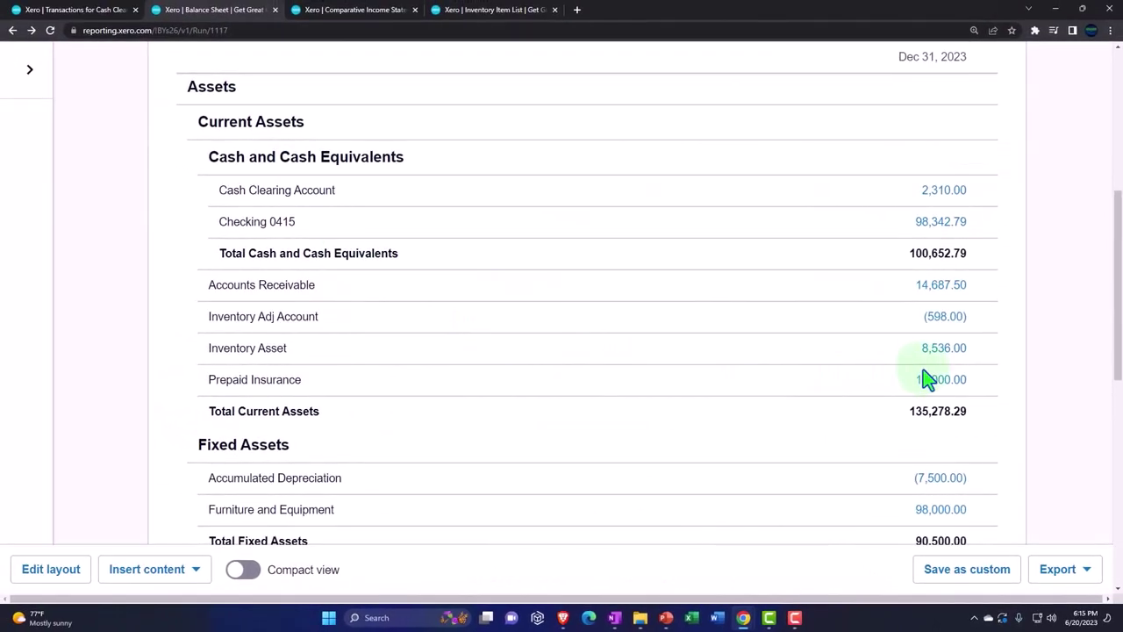
pyautogui.click(516, 9)
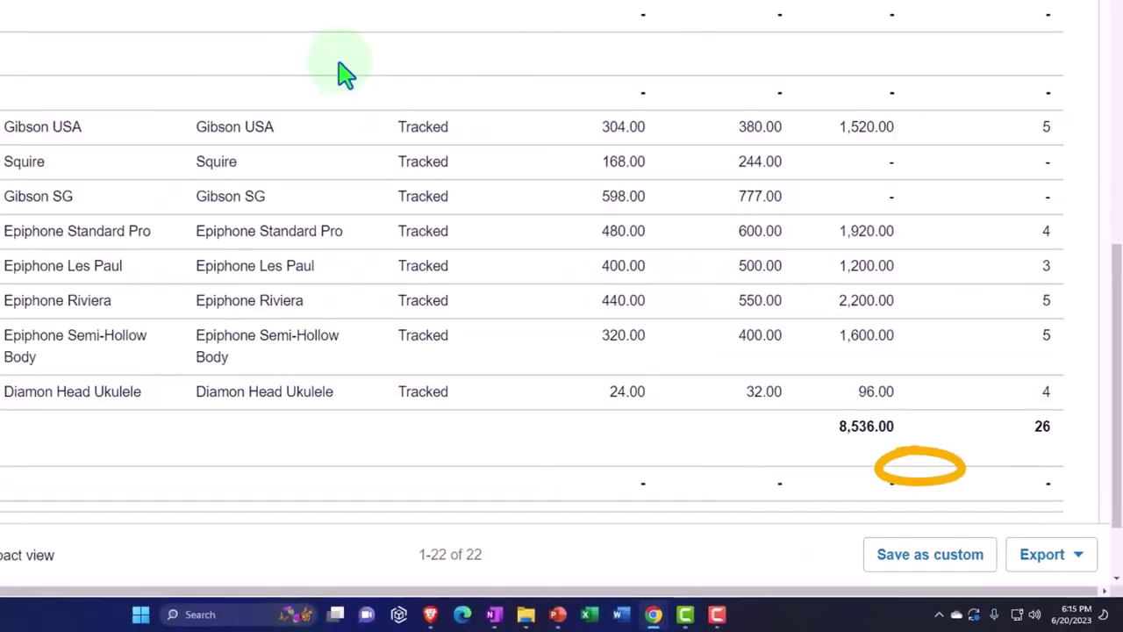
pyautogui.click(220, 10)
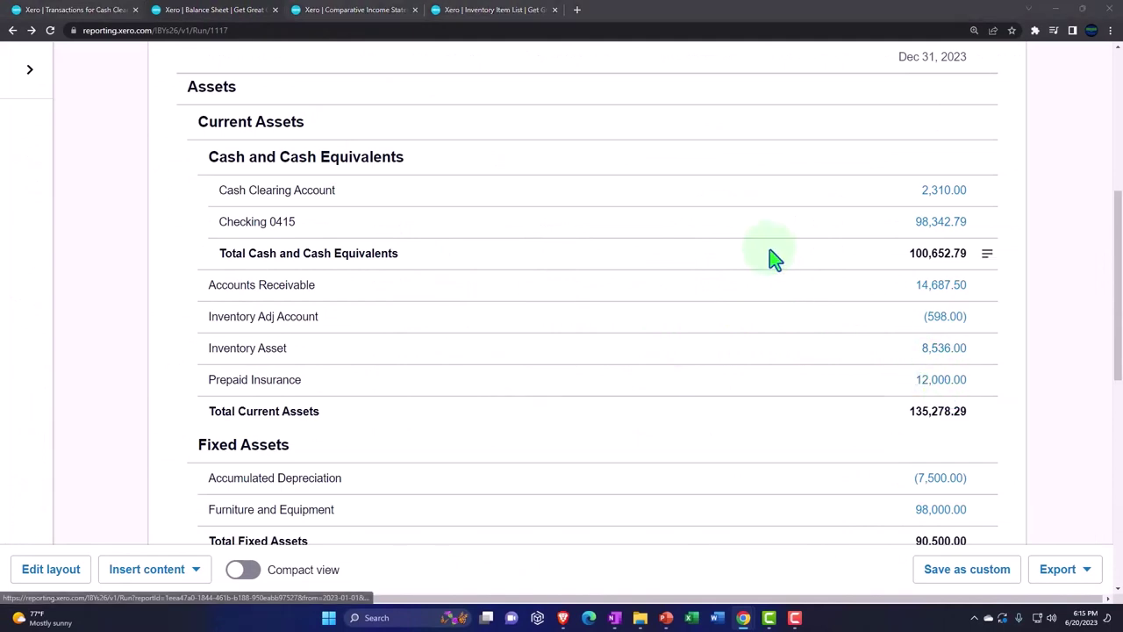
pyautogui.click(85, 12)
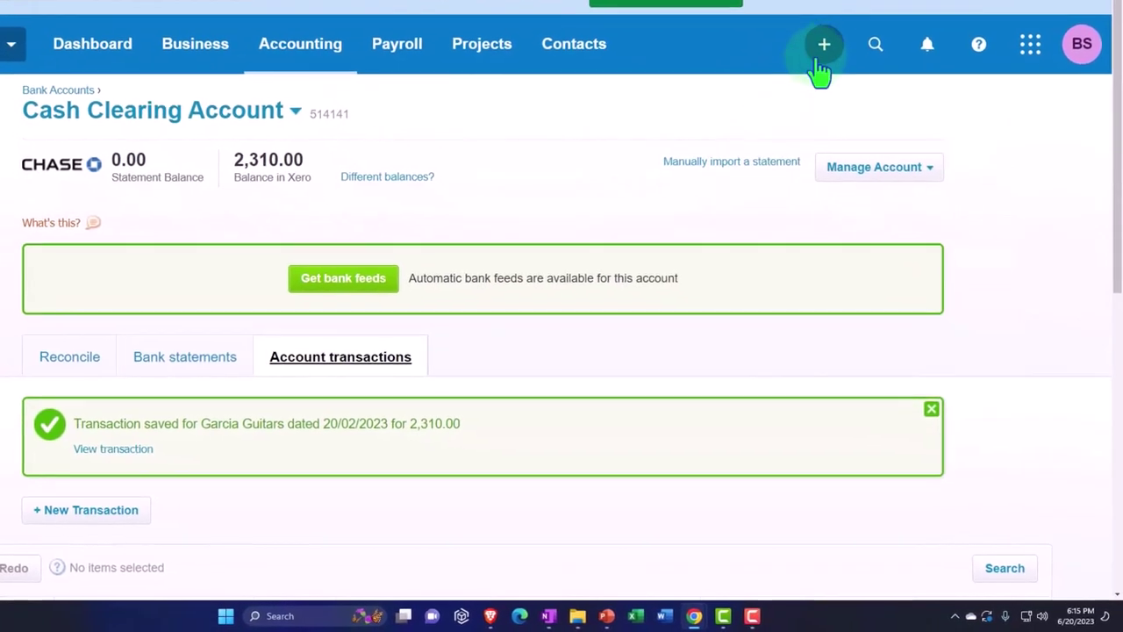
# - Open a new Receive Money form paid into the Cash Clearing Account, dated Jun 20, 2023
pyautogui.click(822, 49)
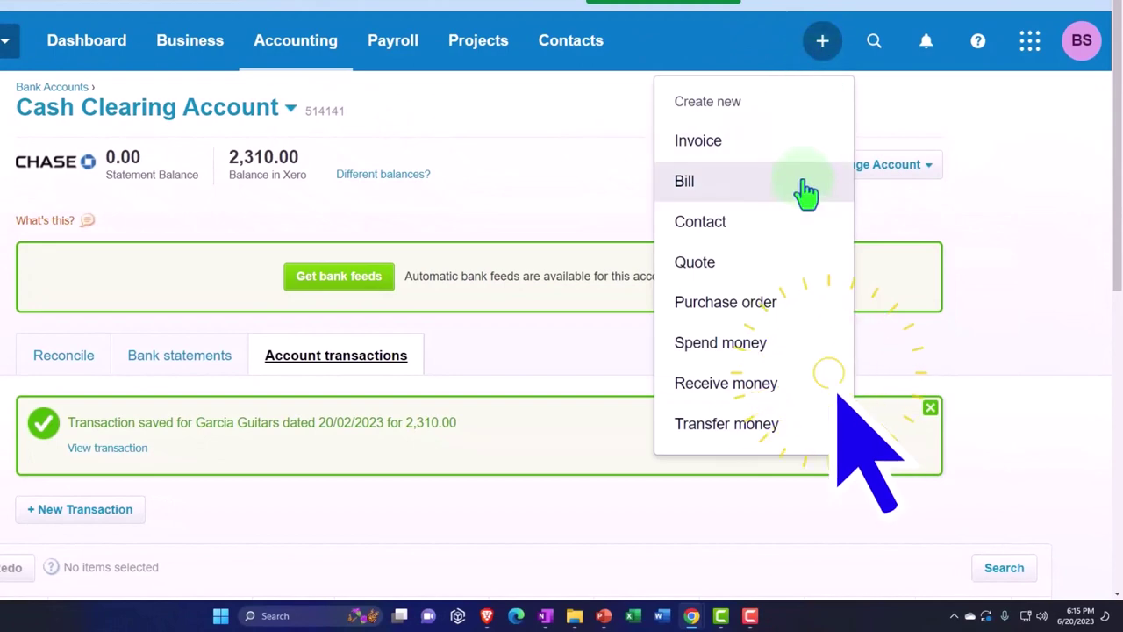
pyautogui.click(755, 386)
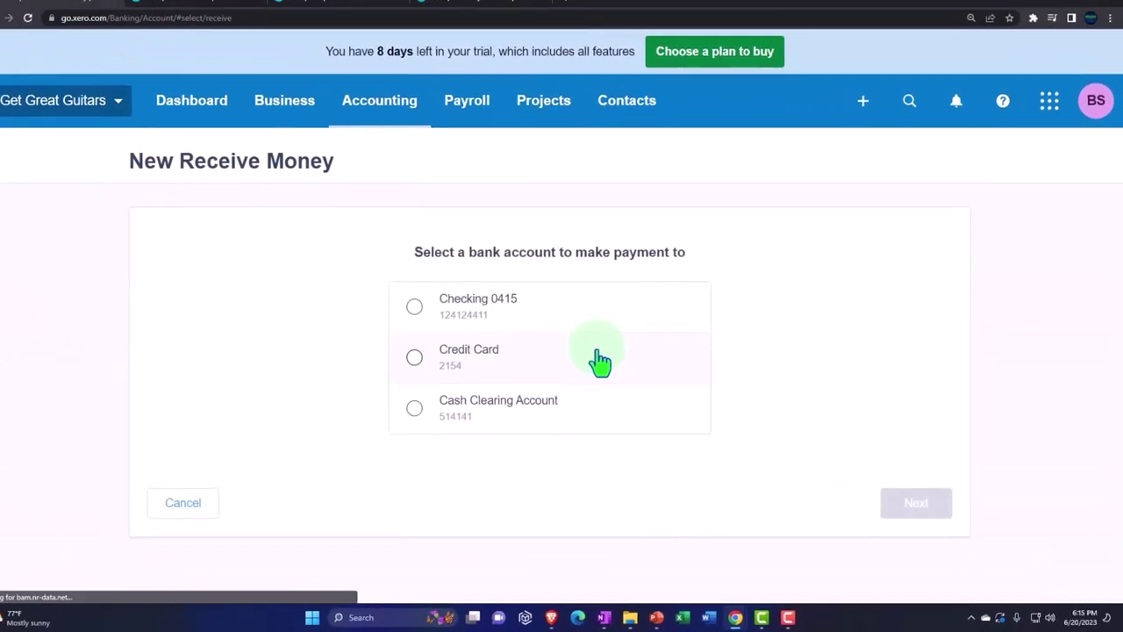
pyautogui.click(414, 407)
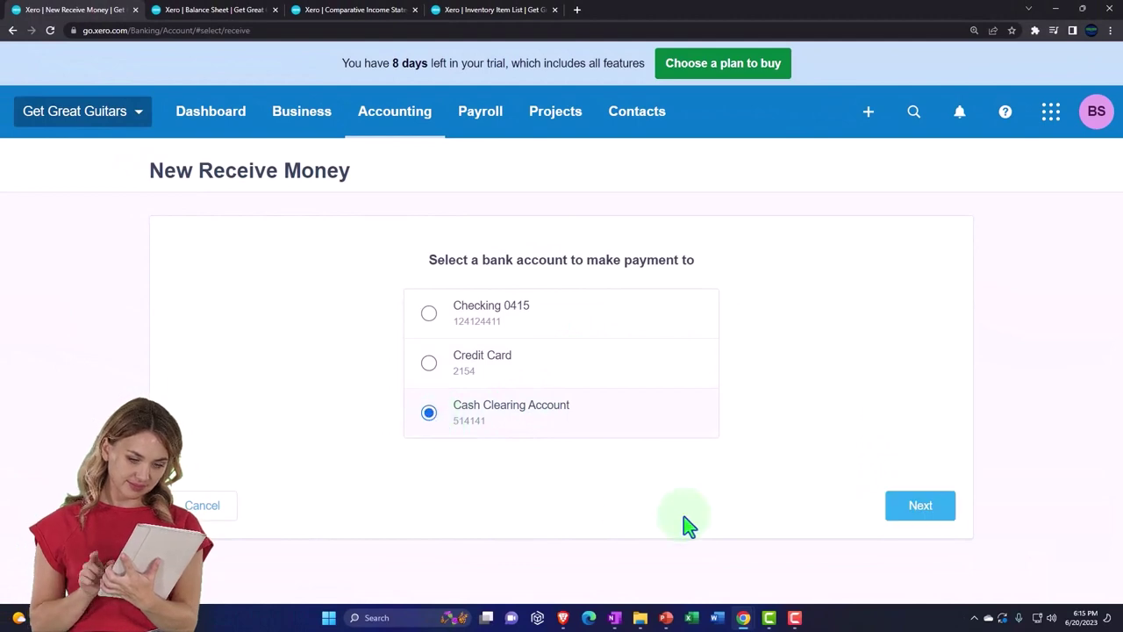
pyautogui.click(904, 507)
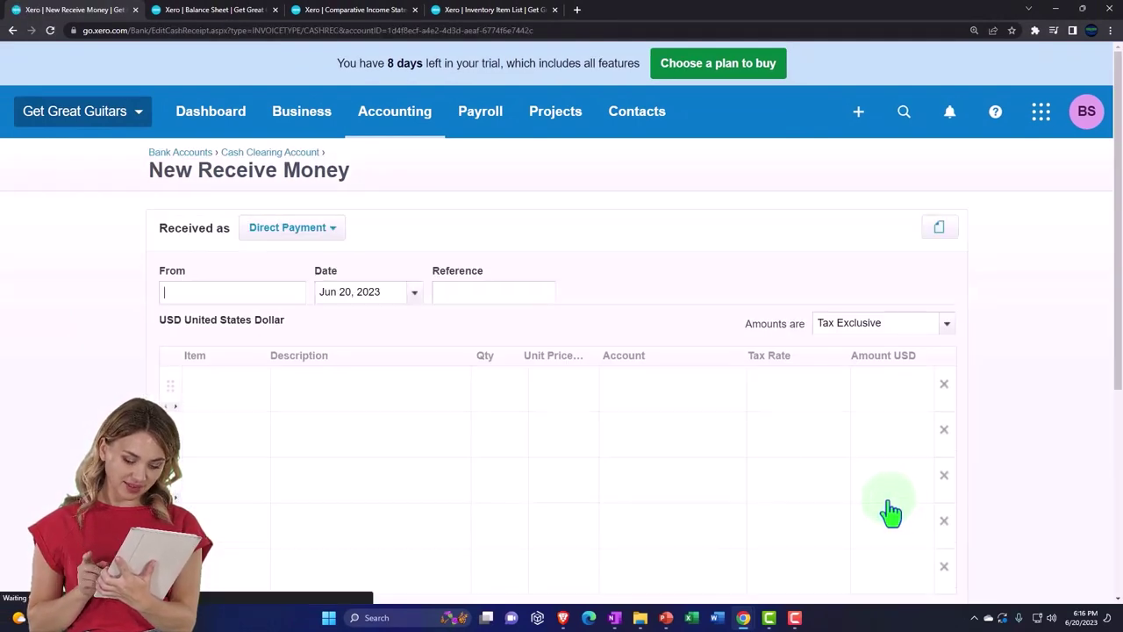
# - Set the receive-money payer to Anderson Guitars
pyautogui.click(179, 293)
pyautogui.write('An')
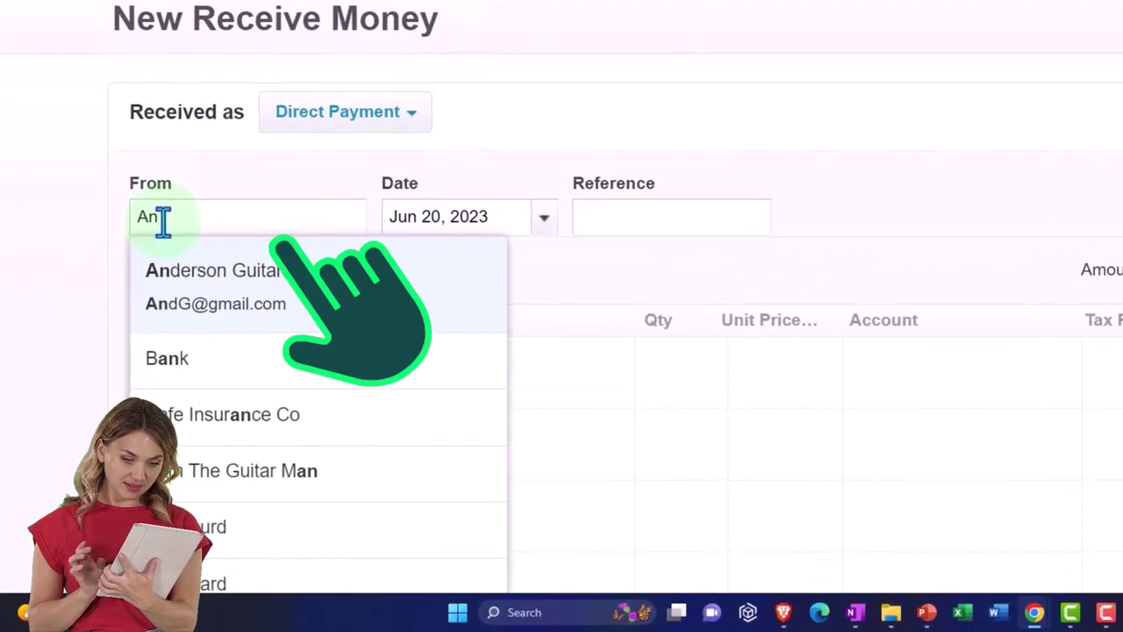
pyautogui.press('Tab')
pyautogui.scroll(-1, 145, 202)
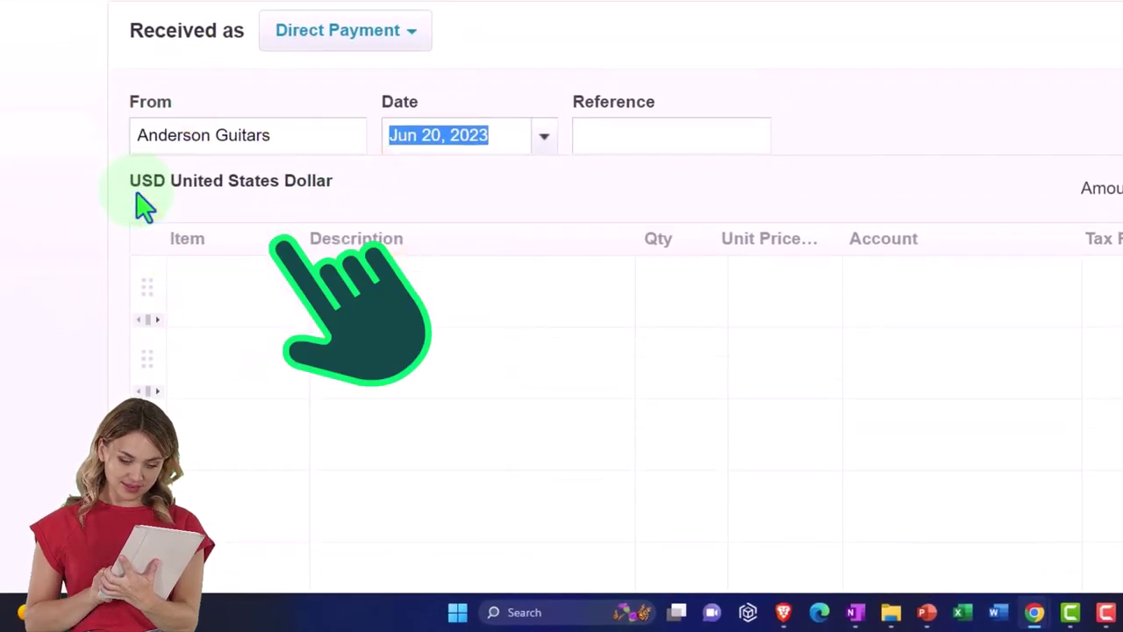
# - Date the receipt January 20, 2023
pyautogui.click(545, 142)
pyautogui.click(412, 125)
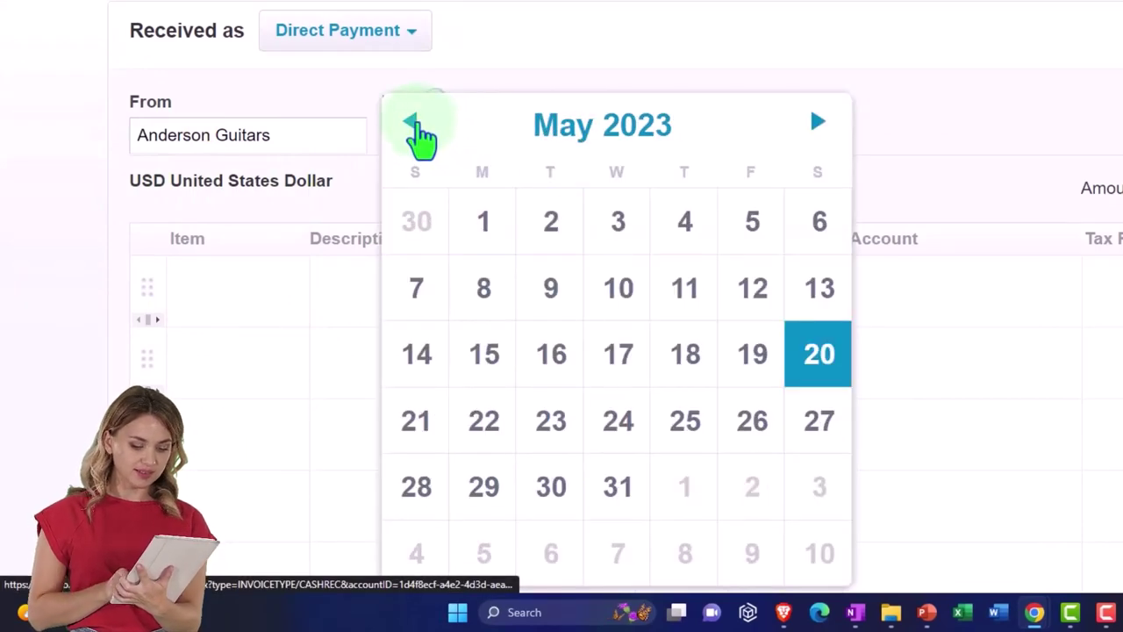
pyautogui.click(413, 124)
pyautogui.click(412, 125)
pyautogui.click(412, 125)
pyautogui.click(412, 125)
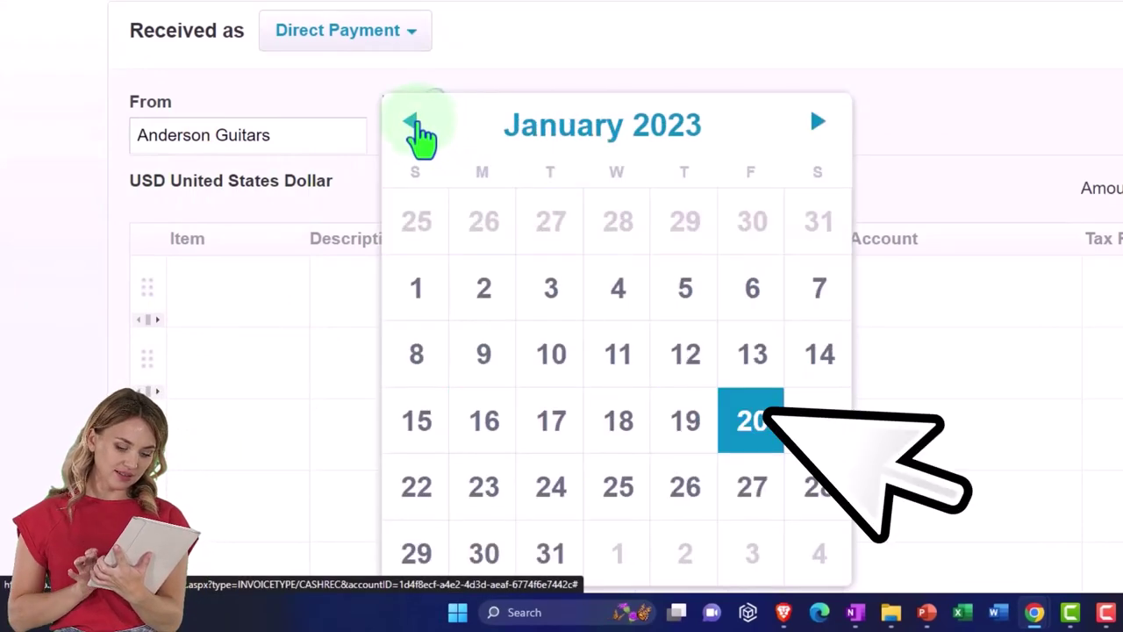
pyautogui.click(744, 439)
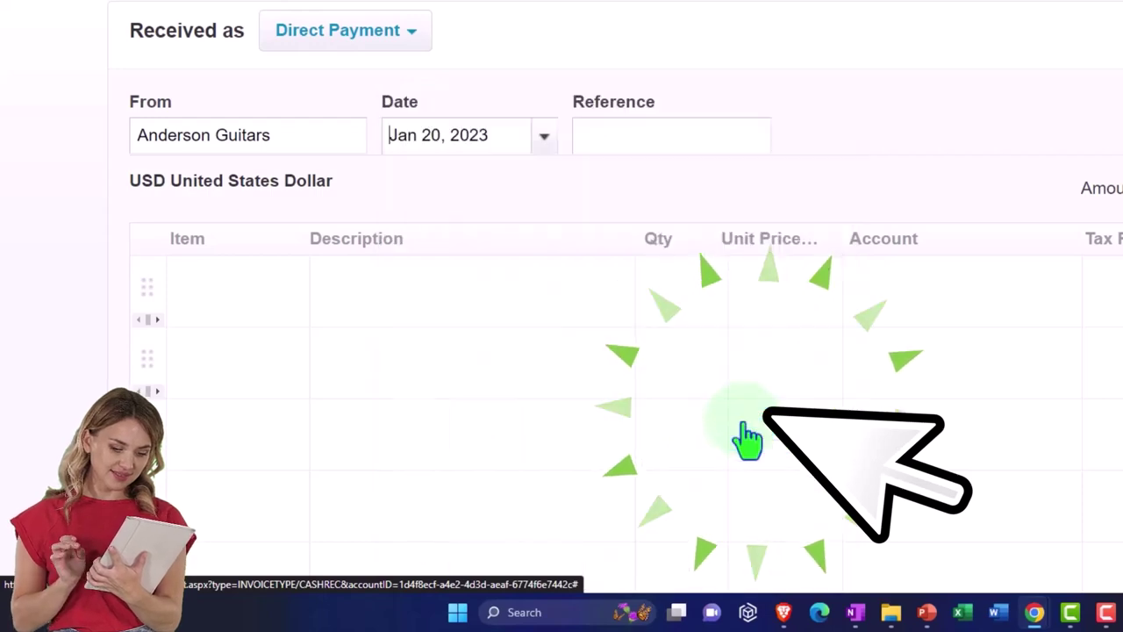
pyautogui.press('Tab')
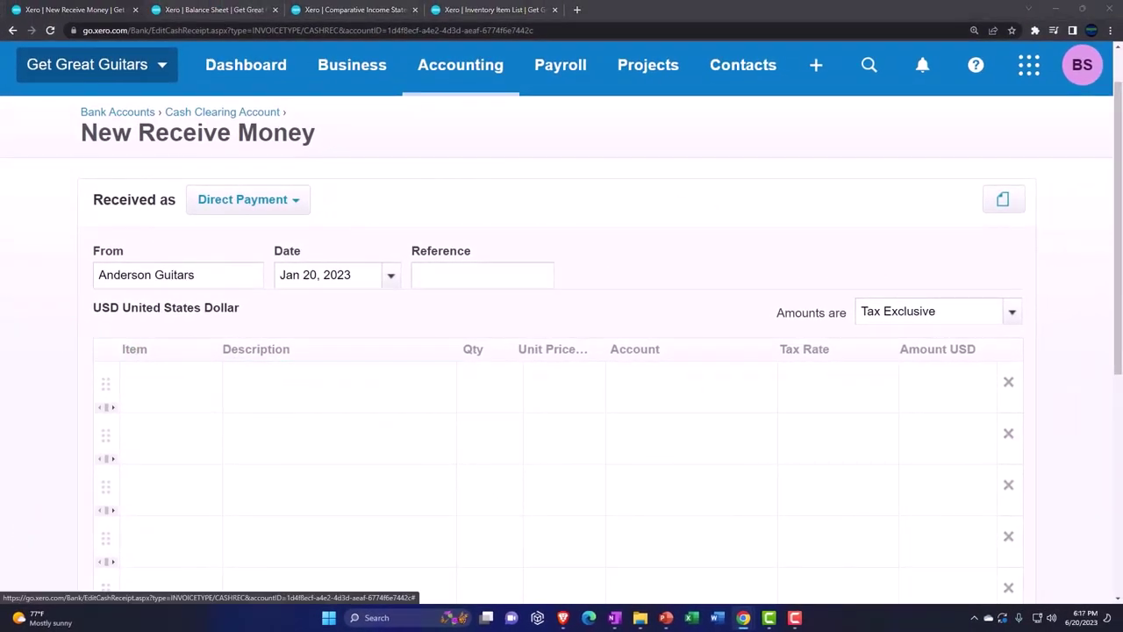
# - Add a line for 2 Diamon Head Ukuleles (DUK)
pyautogui.click(152, 379)
pyautogui.write('d')
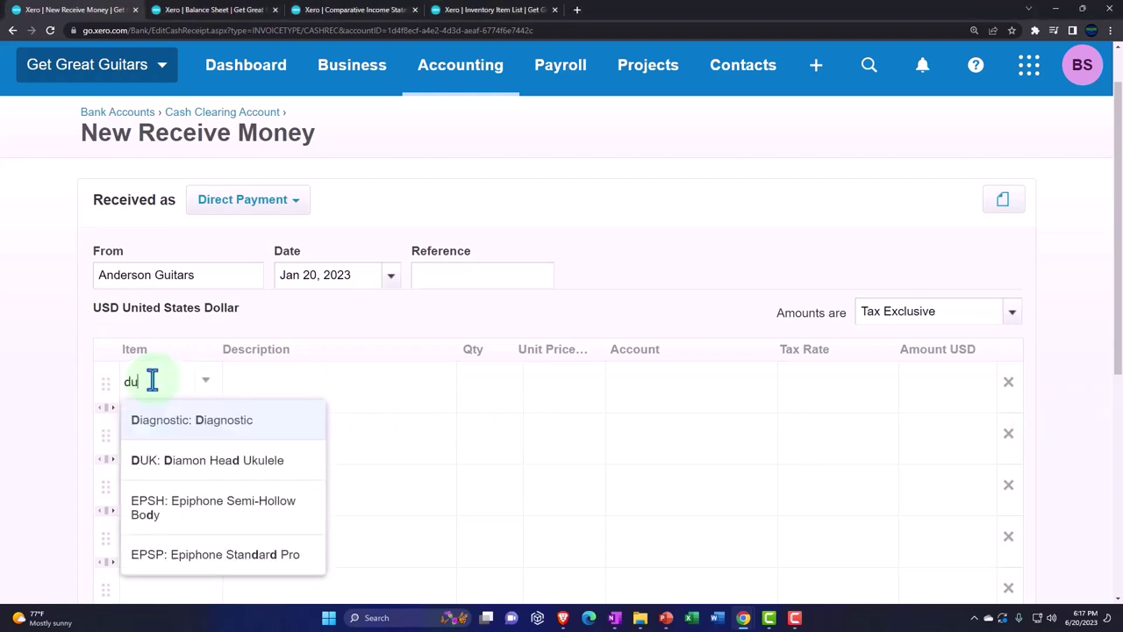
pyautogui.write('u')
pyautogui.press('Tab')
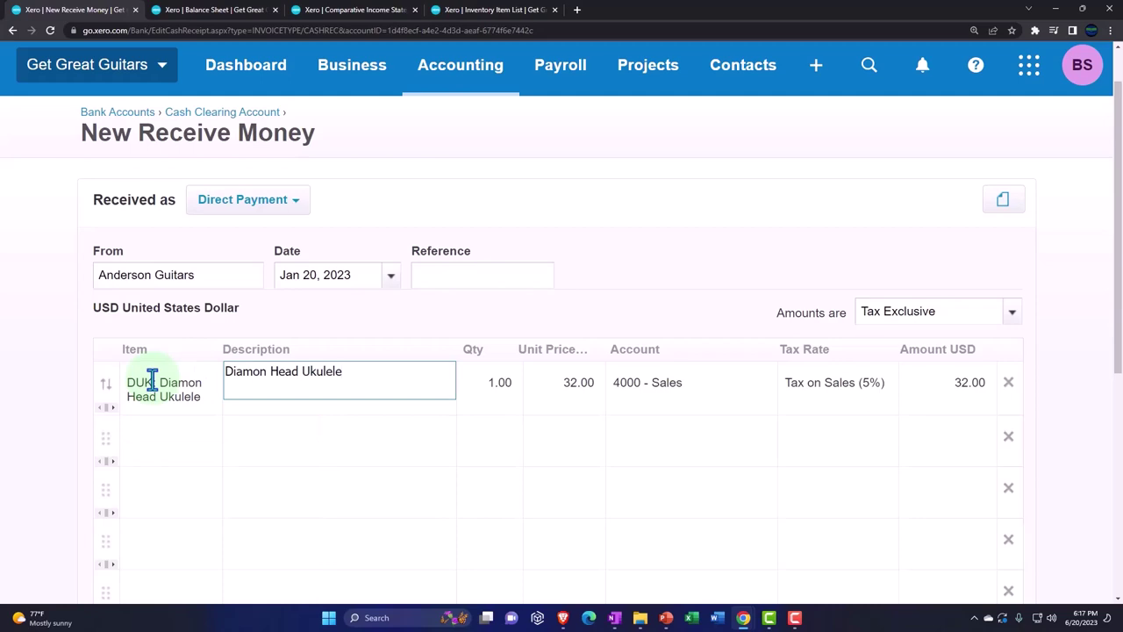
pyautogui.press('Tab')
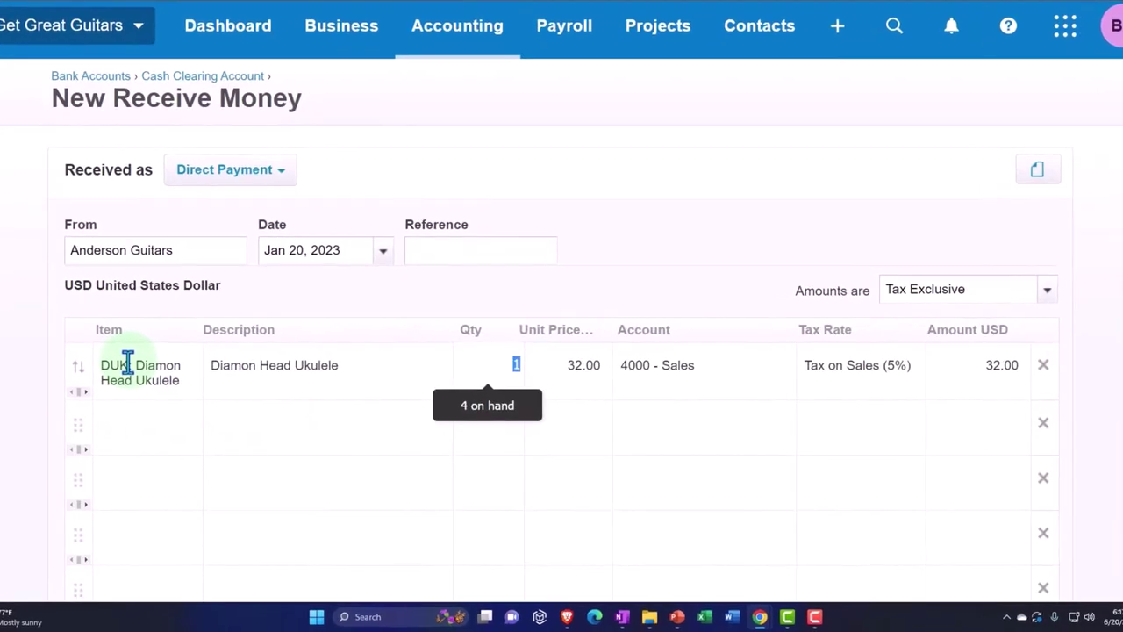
pyautogui.write('2')
pyautogui.press('Tab')
pyautogui.press('Tab')
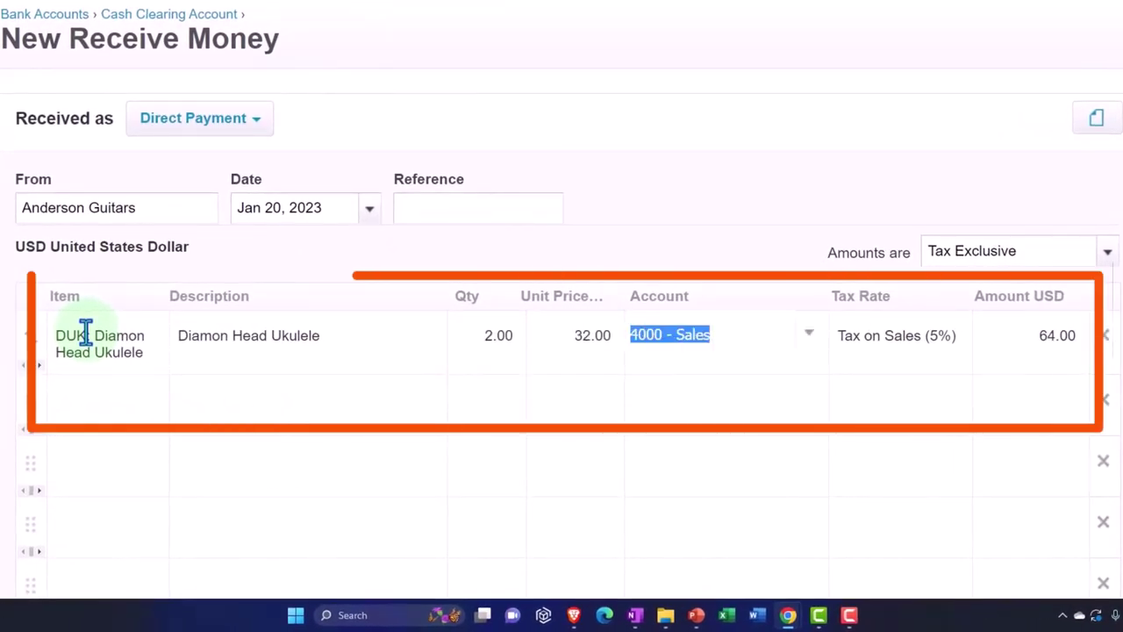
pyautogui.press('Tab')
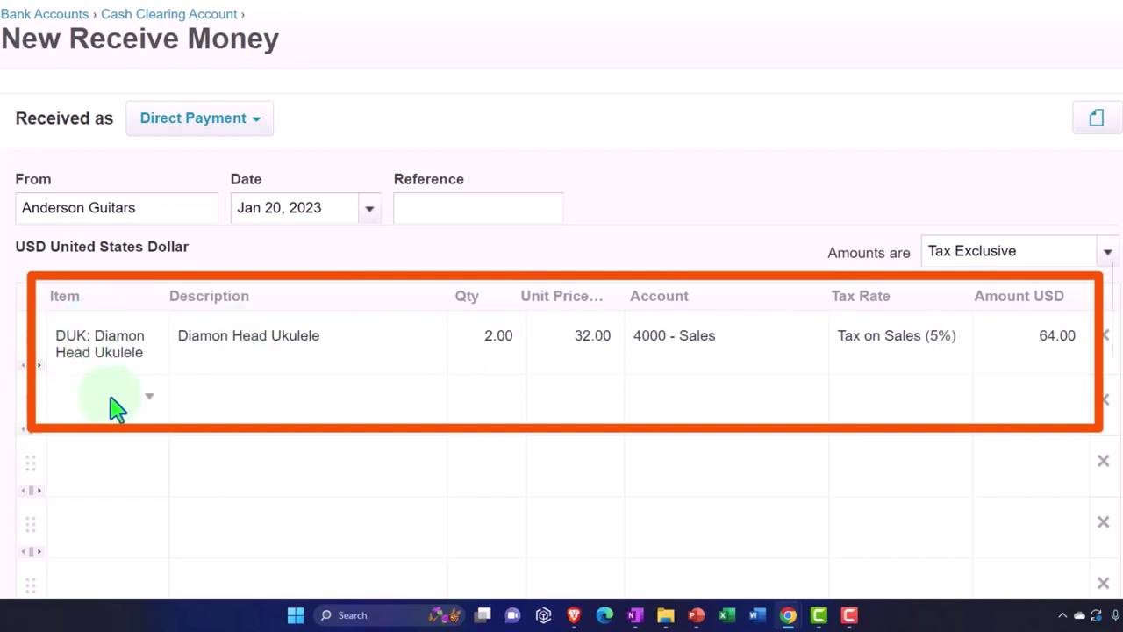
# - Add a line for 3 Epiphone Rivieras (EPR)
pyautogui.write('EPR')
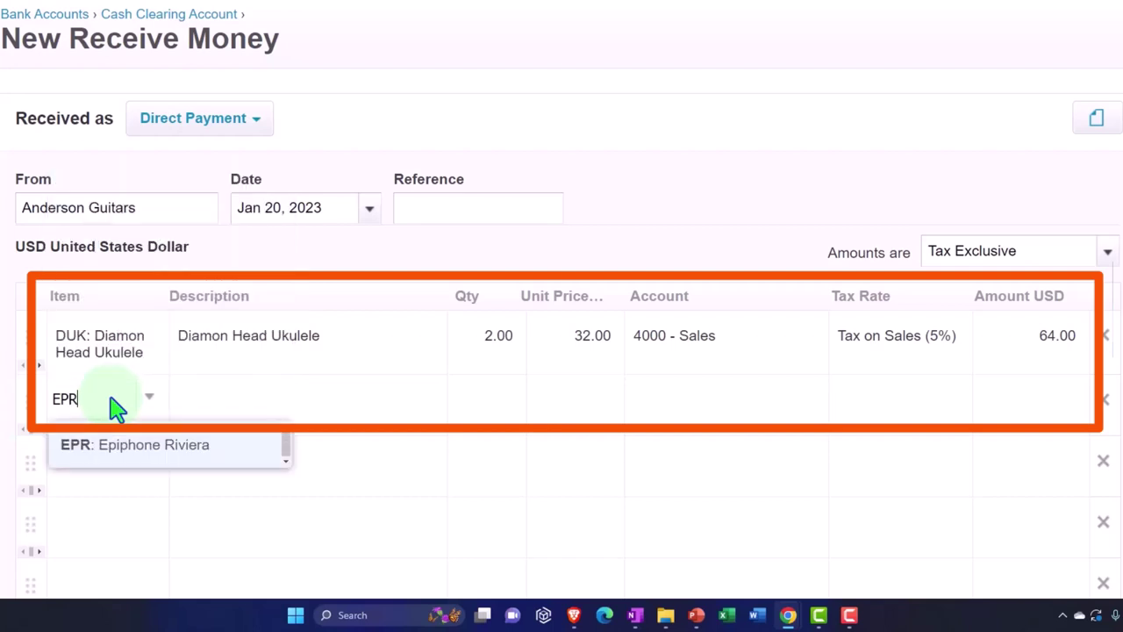
pyautogui.press('Tab')
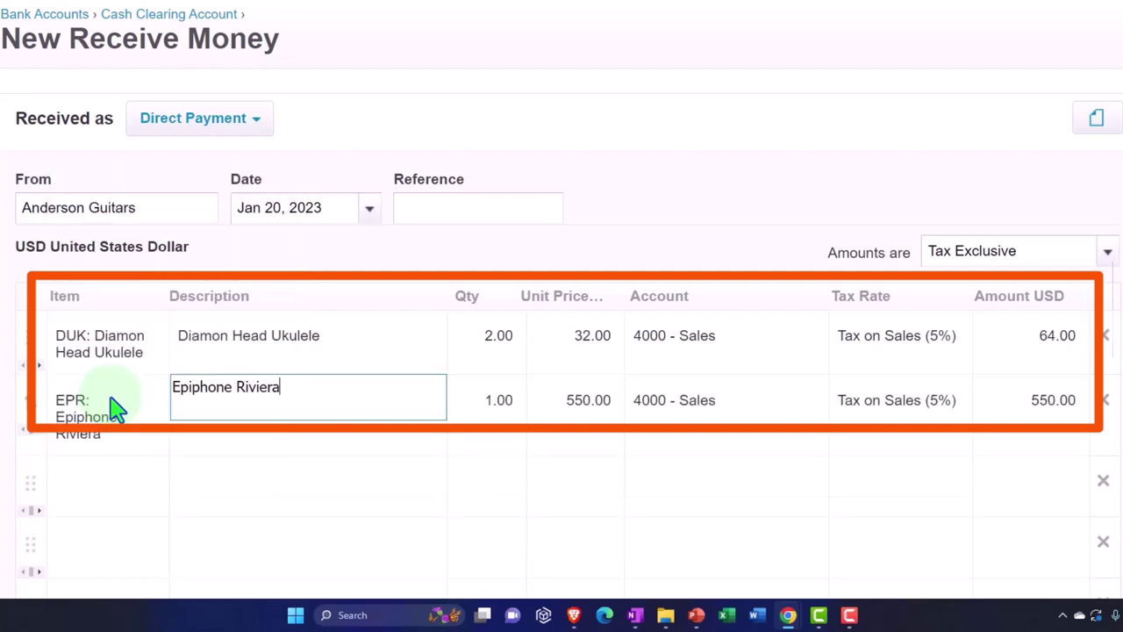
pyautogui.press('Tab')
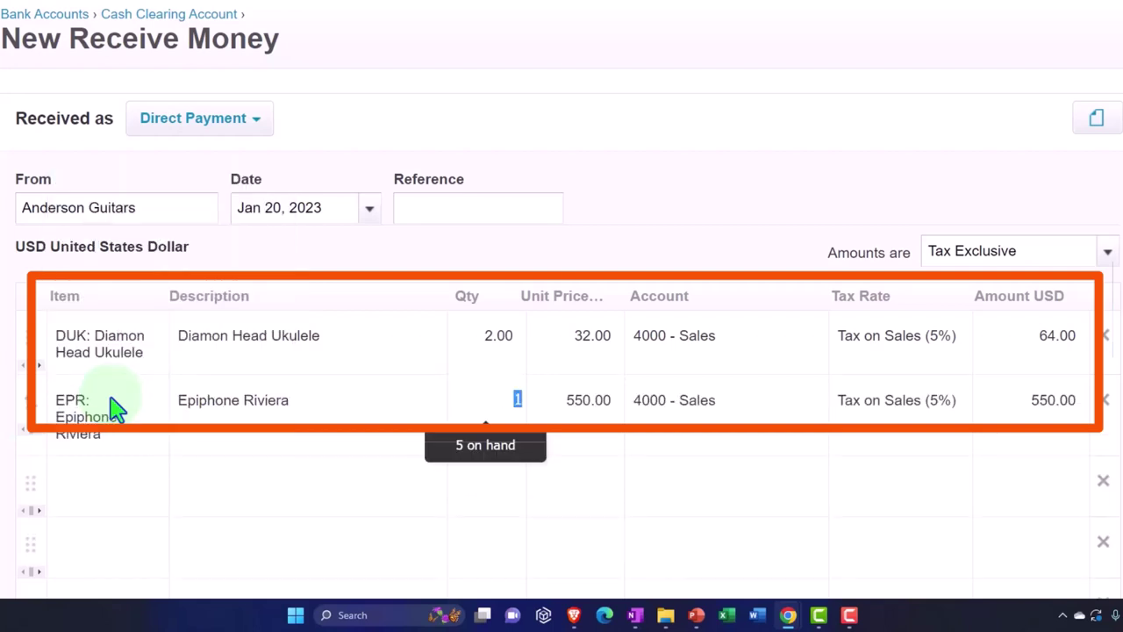
pyautogui.write('3')
pyautogui.press('Tab')
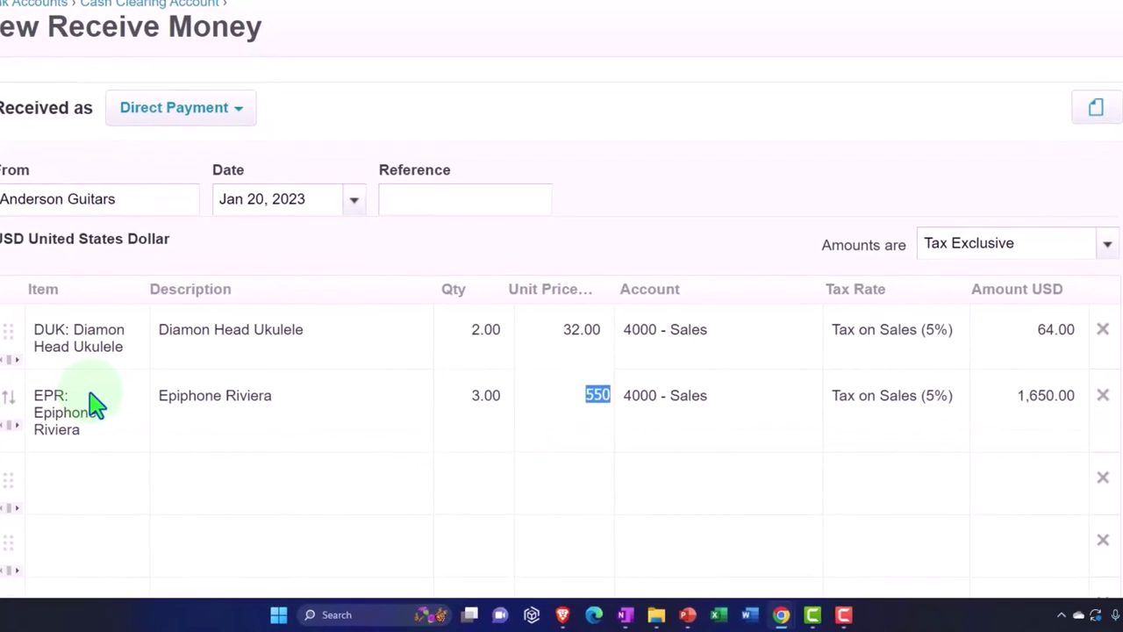
pyautogui.press('Tab')
pyautogui.press('Tab')
pyautogui.press('Tab')
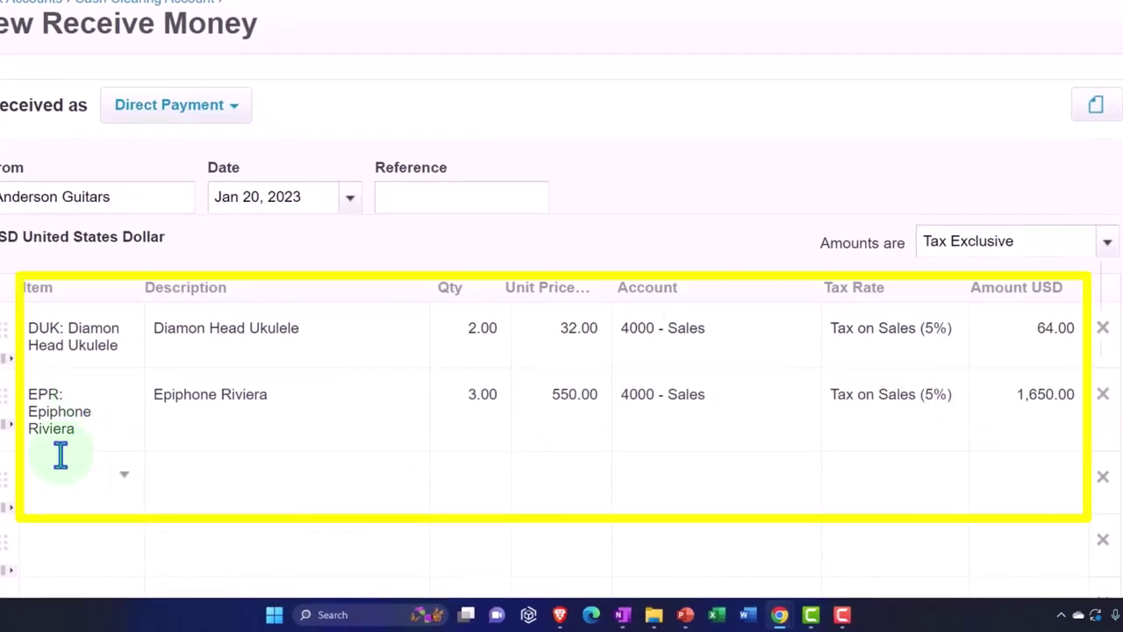
# - Add a line for 1 Gibson USA (GIUSA), bringing the total to 2,198.70
pyautogui.write('GIUSA')
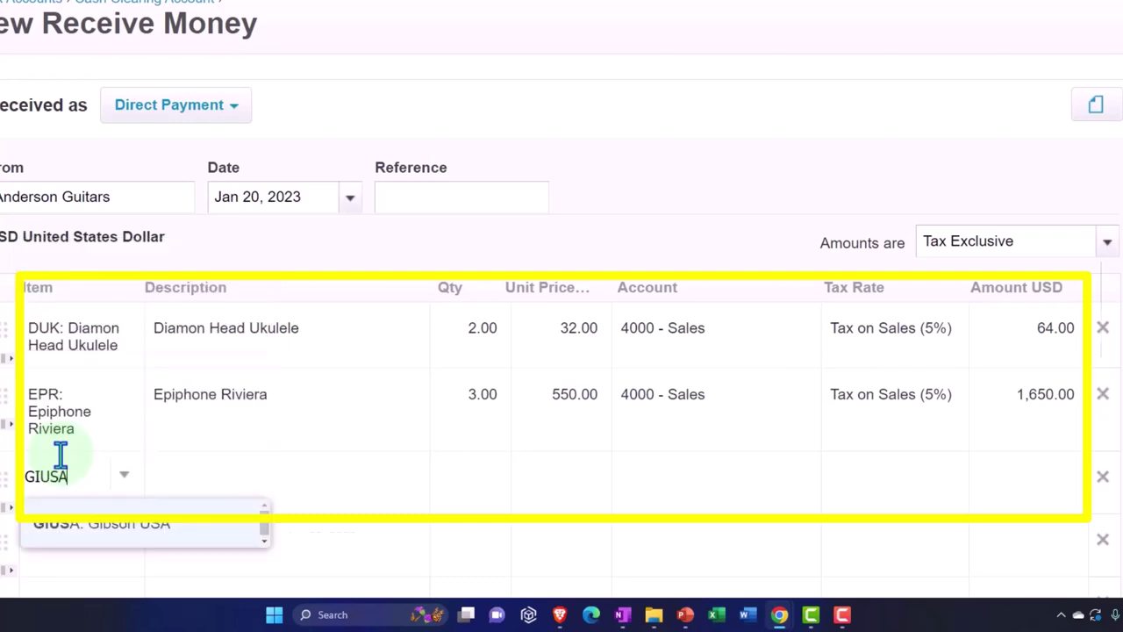
pyautogui.press('Tab')
pyautogui.press('Tab')
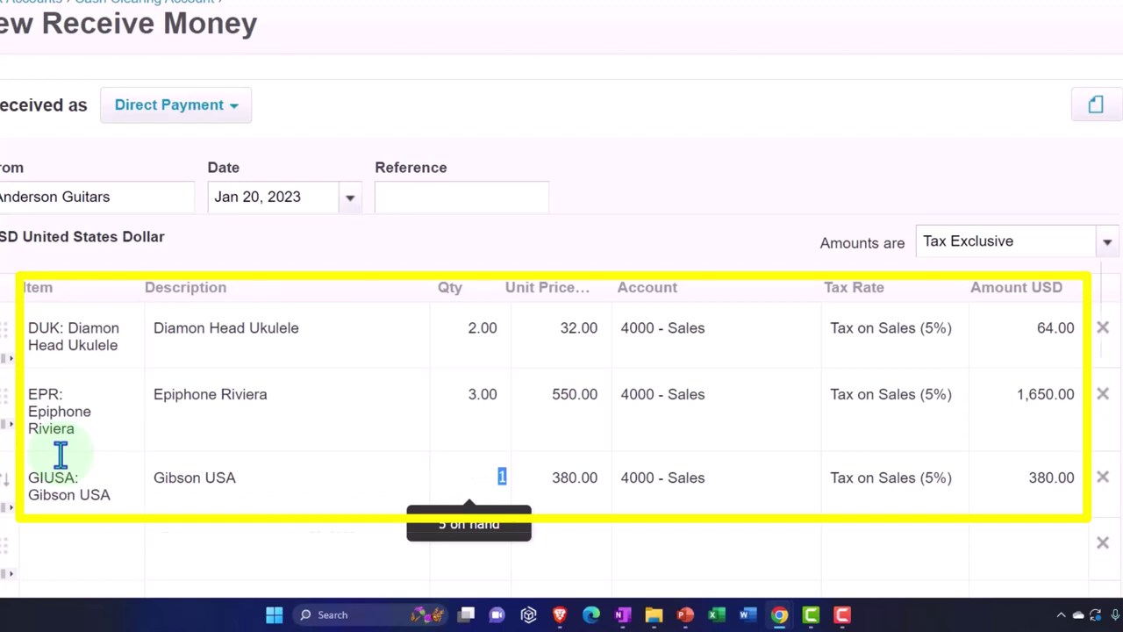
pyautogui.press('Tab')
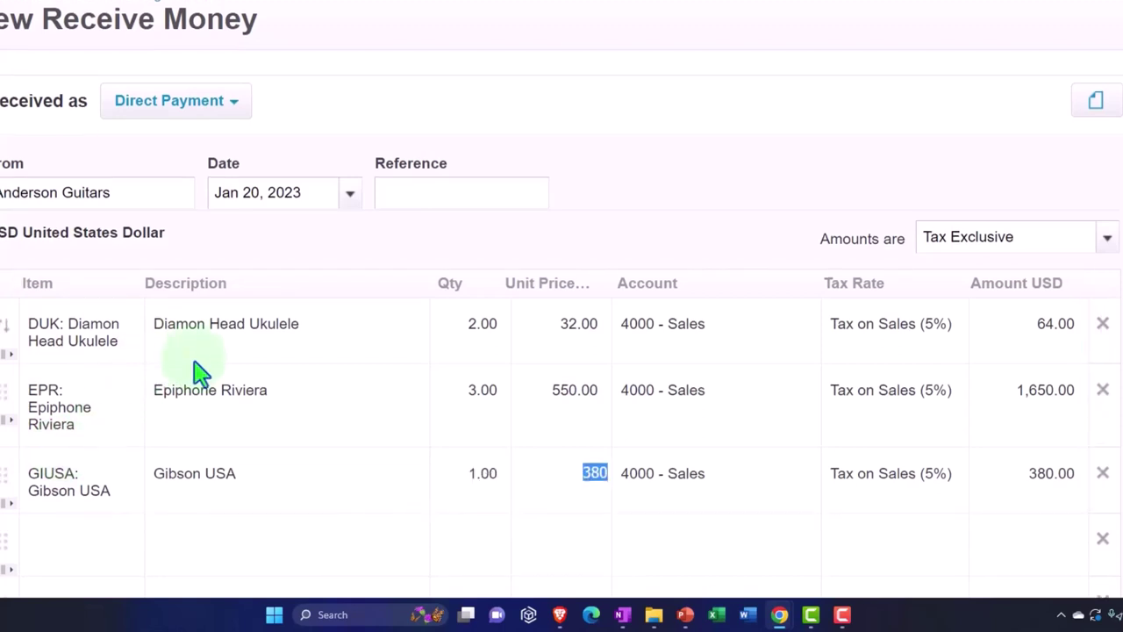
pyautogui.scroll(-2, 202, 372)
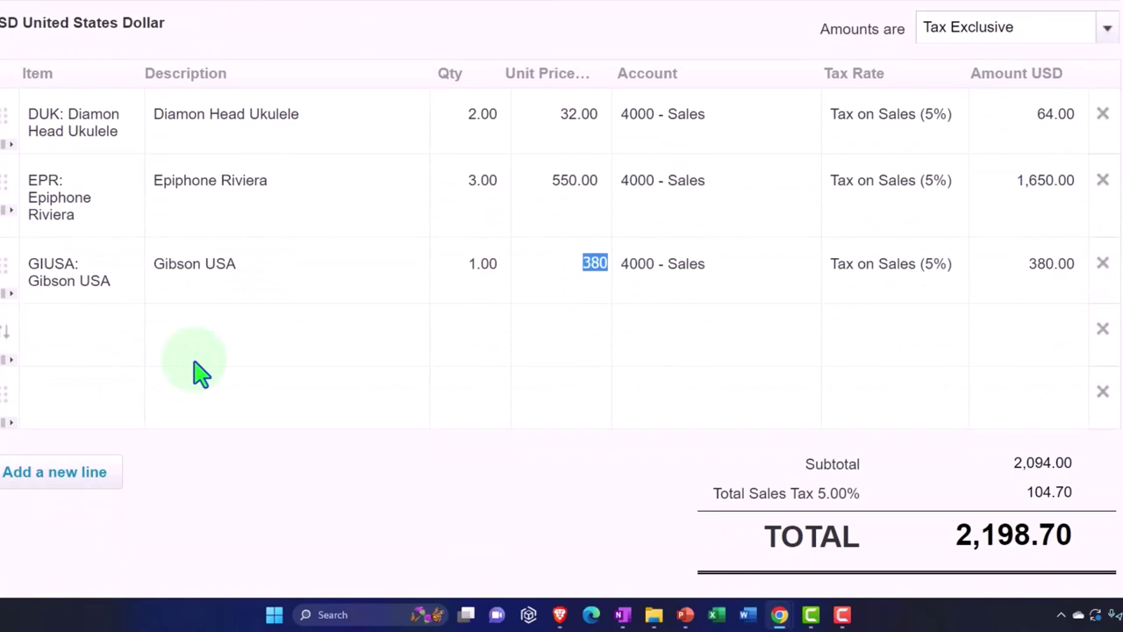
# - Review the 2,198.70 total and save the Anderson Guitars receipt
pyautogui.scroll(-1, 202, 372)
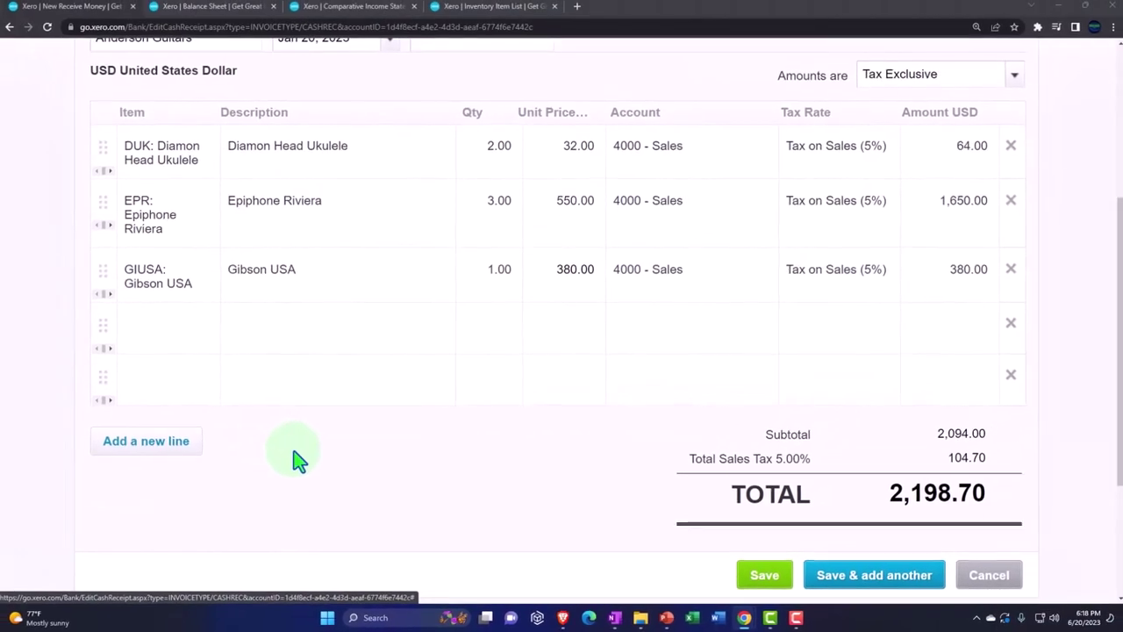
pyautogui.scroll(4, 294, 452)
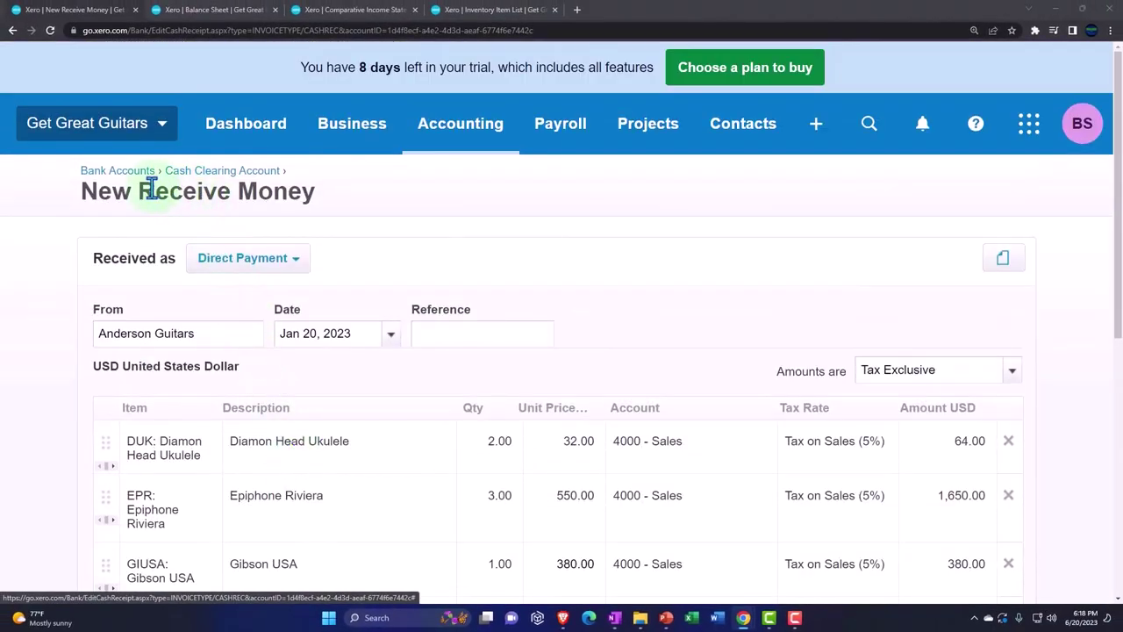
pyautogui.scroll(-4, 421, 444)
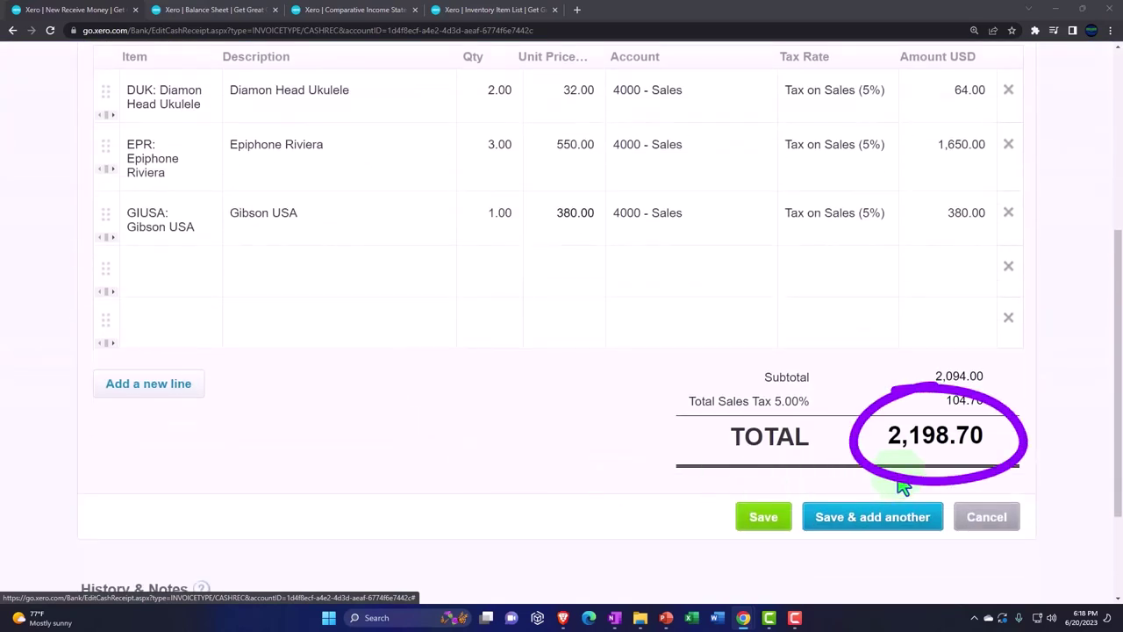
pyautogui.scroll(1, 899, 484)
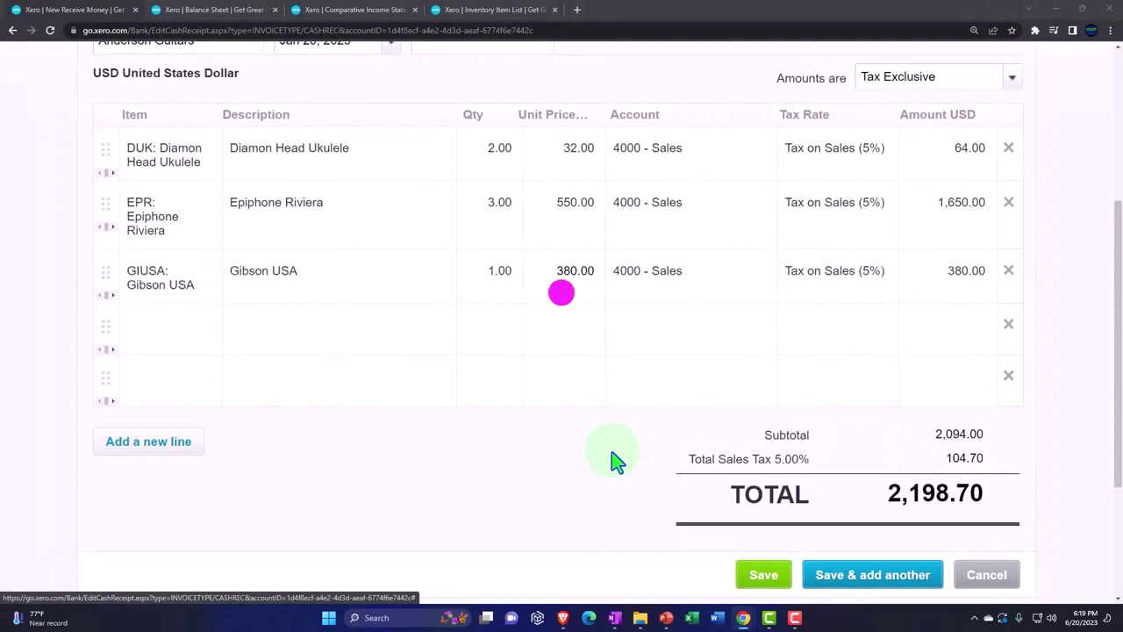
pyautogui.scroll(-1, 684, 500)
pyautogui.click(750, 523)
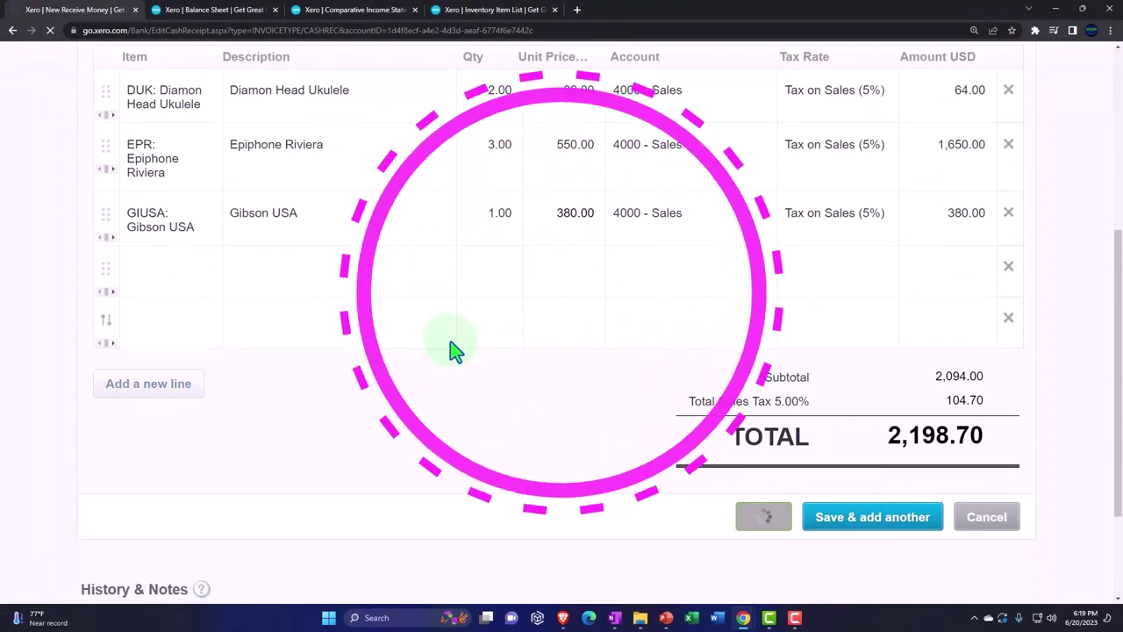
pyautogui.click(232, 10)
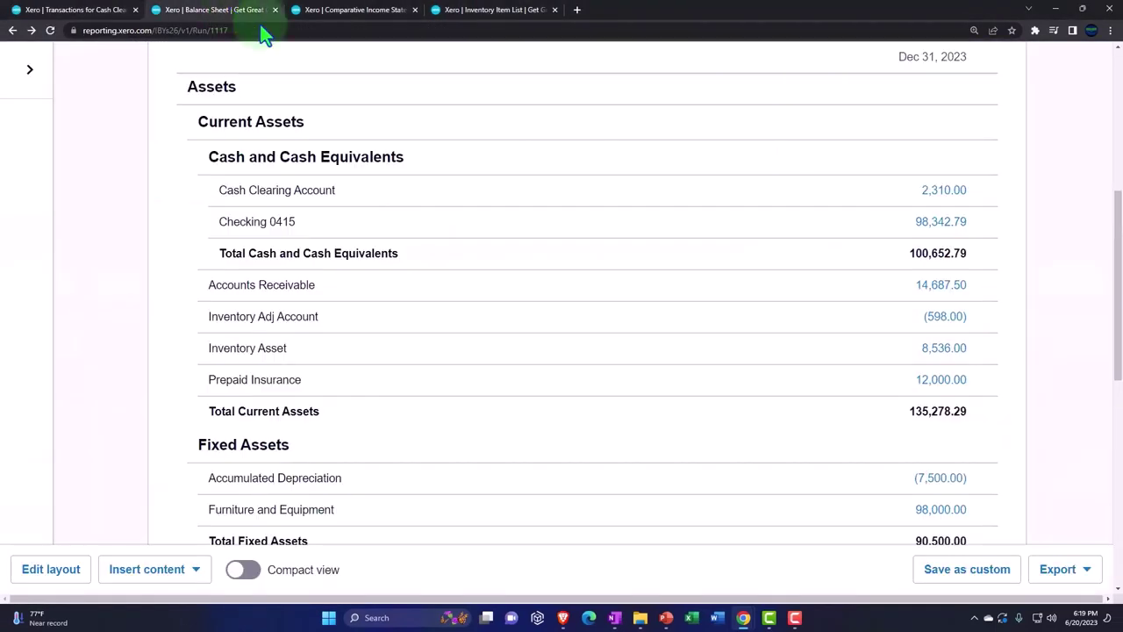
pyautogui.scroll(5, 571, 238)
pyautogui.click(983, 263)
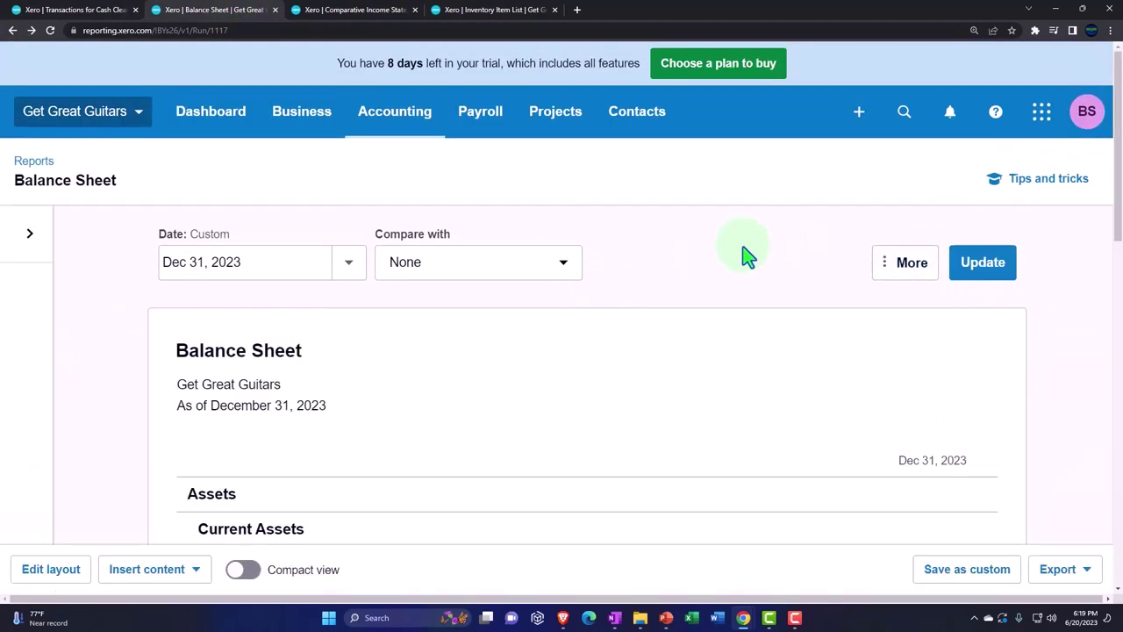
pyautogui.scroll(-5, 745, 254)
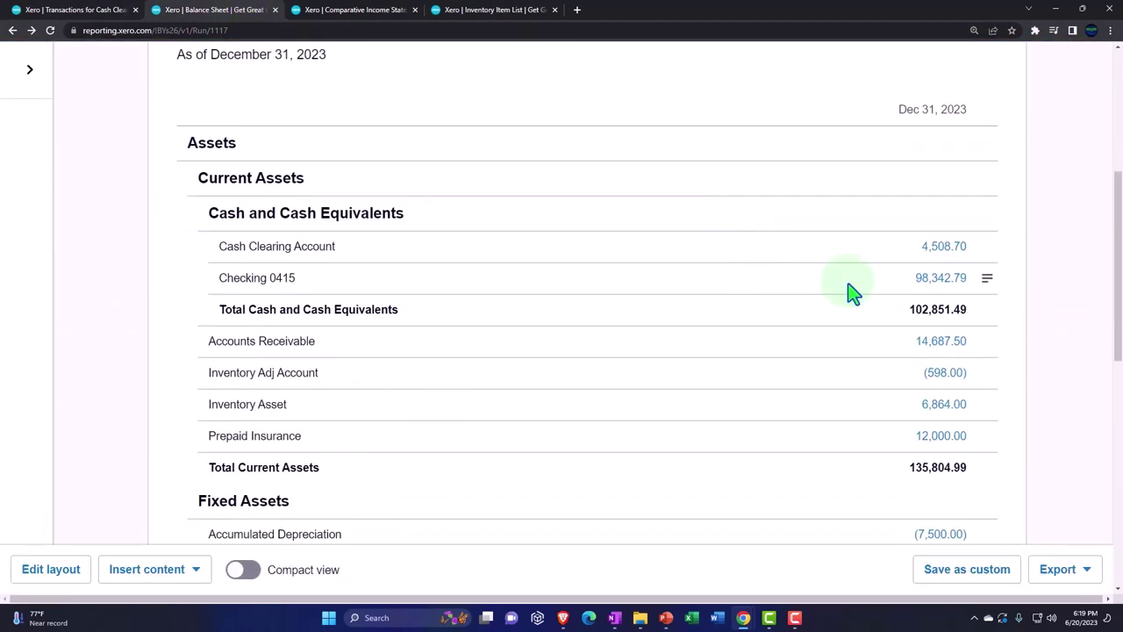
pyautogui.click(931, 249)
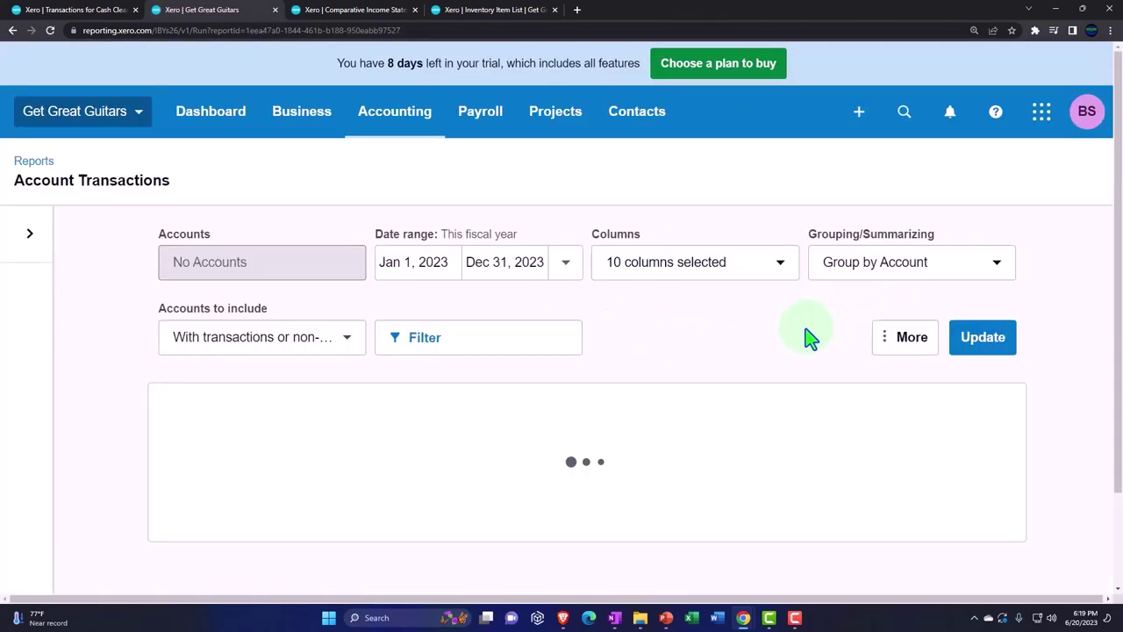
pyautogui.scroll(-2, 792, 322)
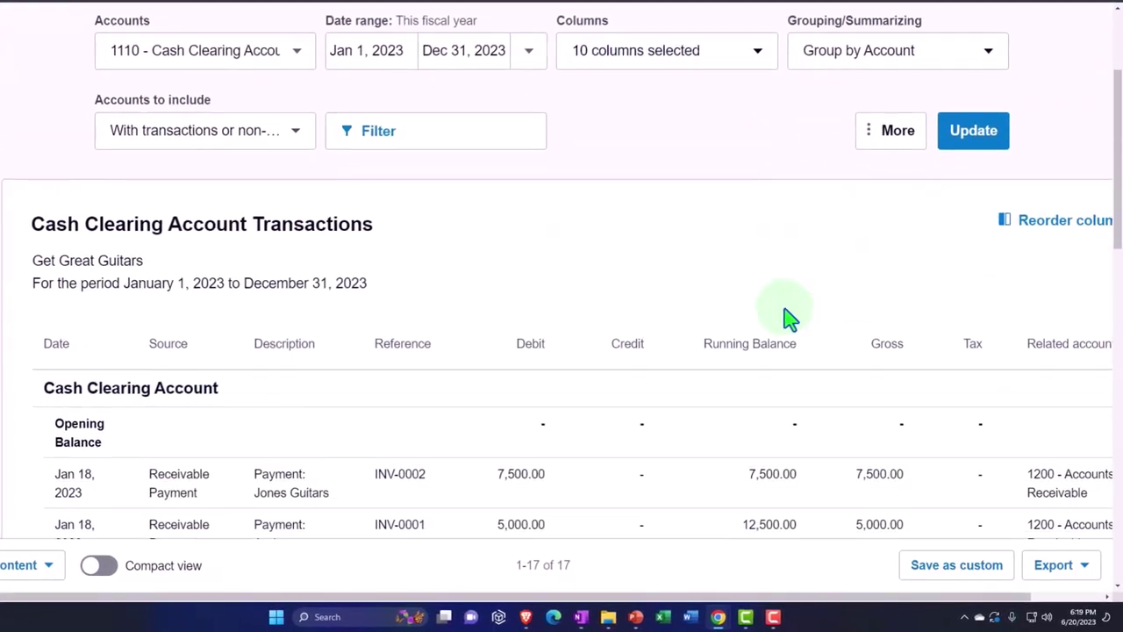
pyautogui.hotkey('ctrl', '-')
pyautogui.scroll(-4, 763, 321)
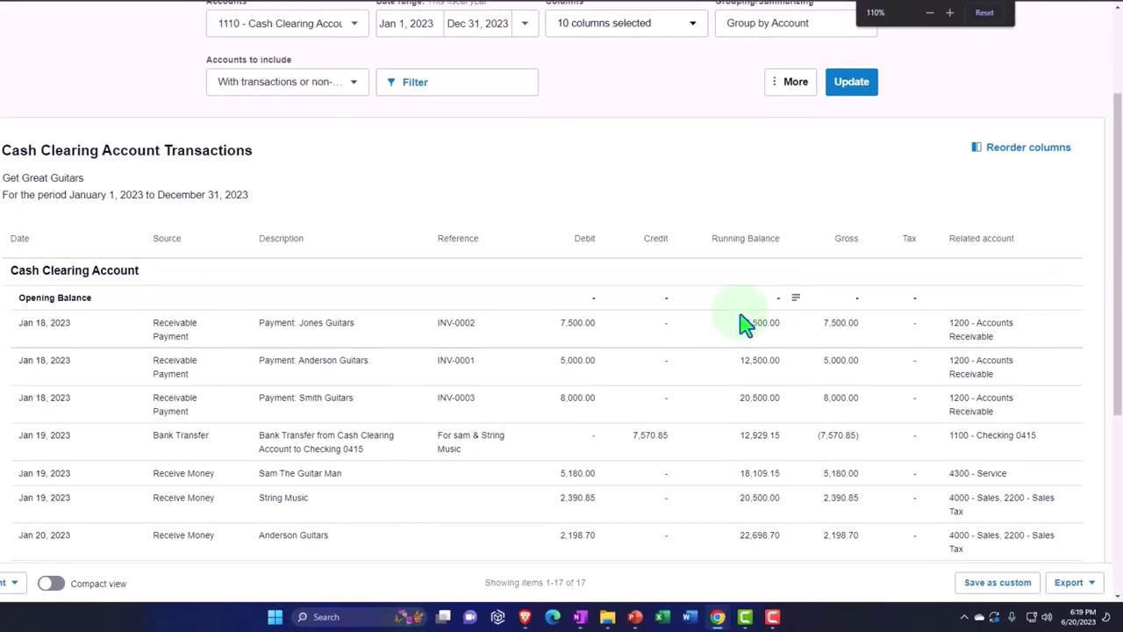
pyautogui.click(742, 325)
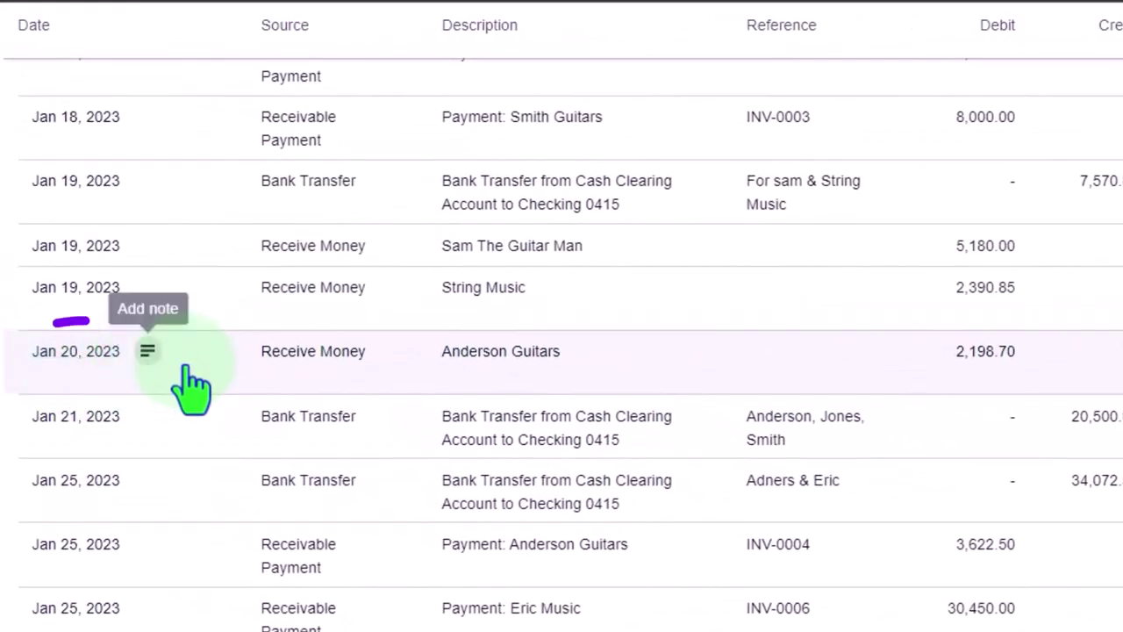
# - Edit the Anderson Guitars receipt to date February 20, 2023 and update it
pyautogui.click(473, 353)
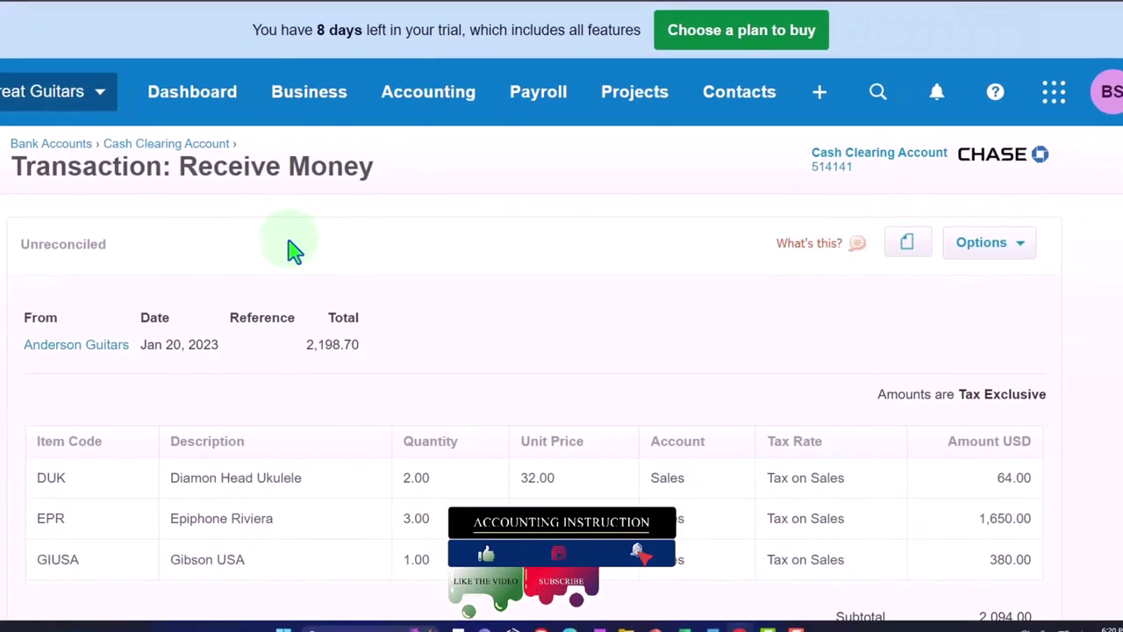
pyautogui.click(1086, 263)
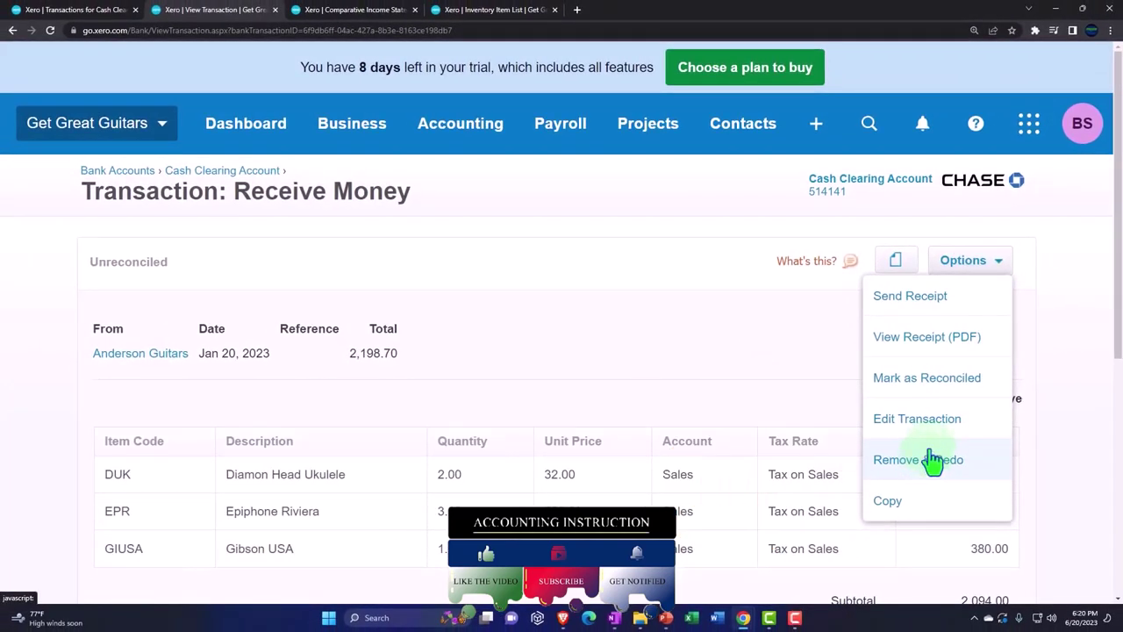
pyautogui.click(943, 419)
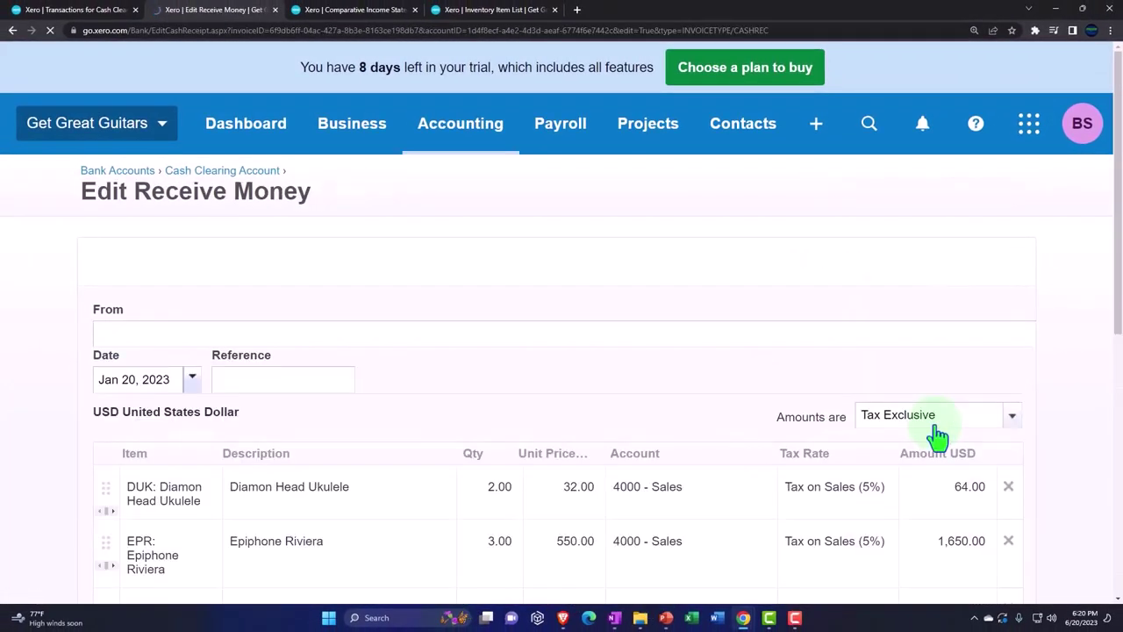
pyautogui.click(389, 345)
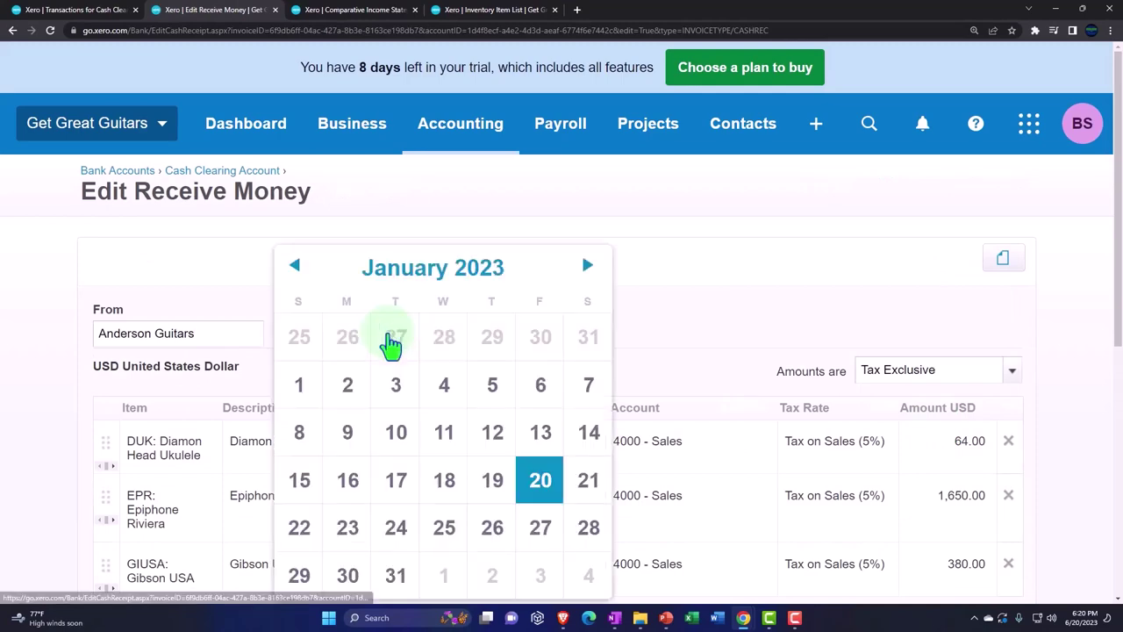
pyautogui.click(590, 279)
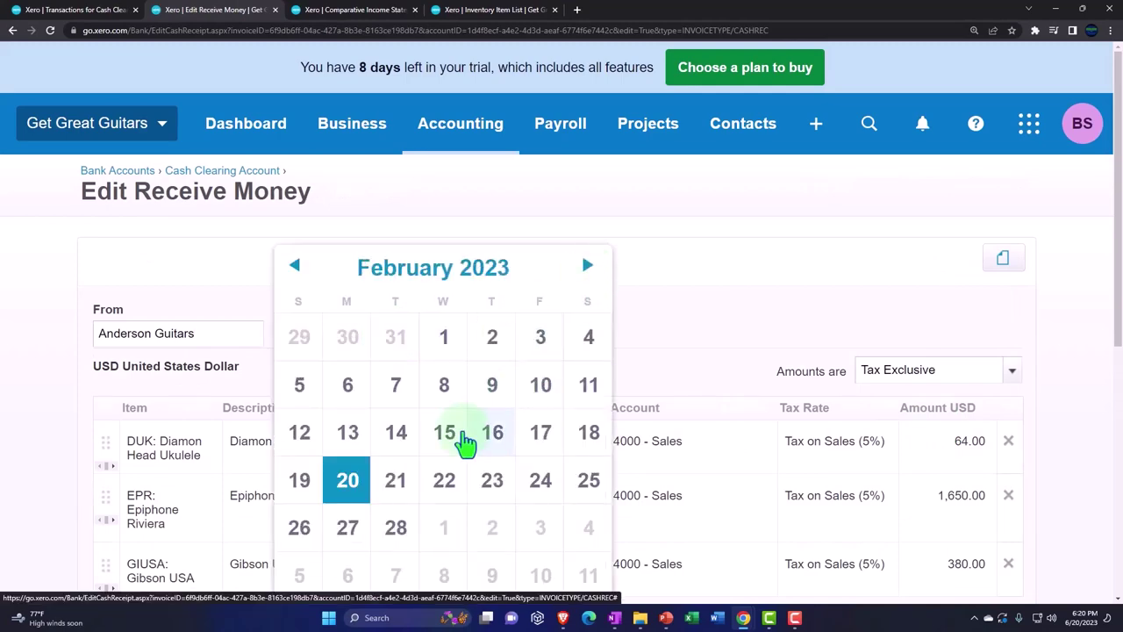
pyautogui.click(347, 487)
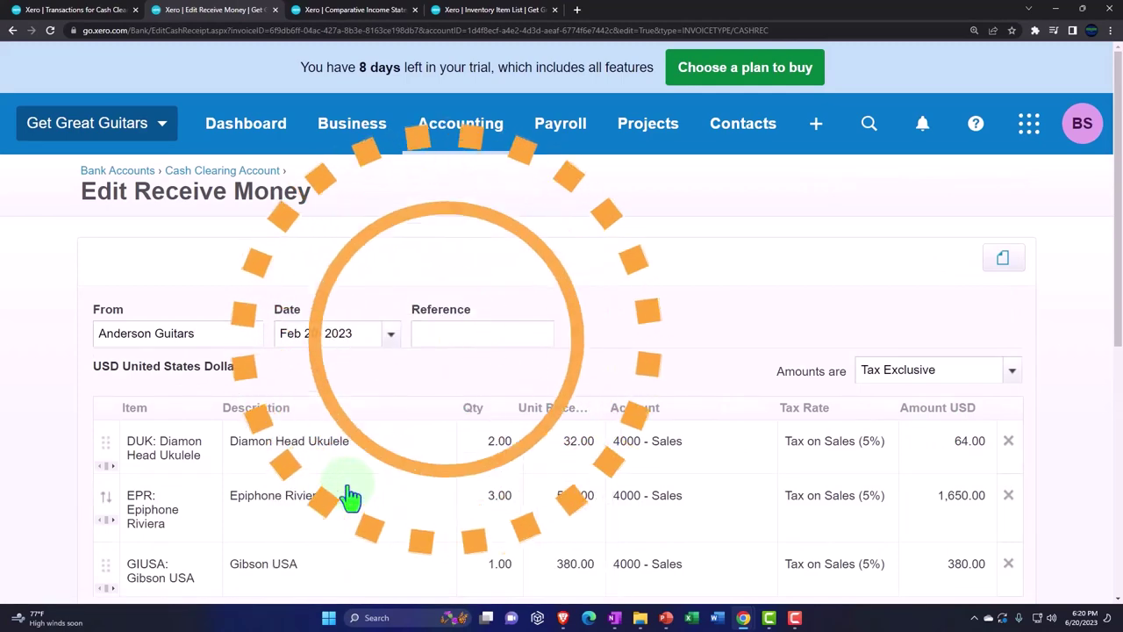
pyautogui.scroll(-4, 320, 362)
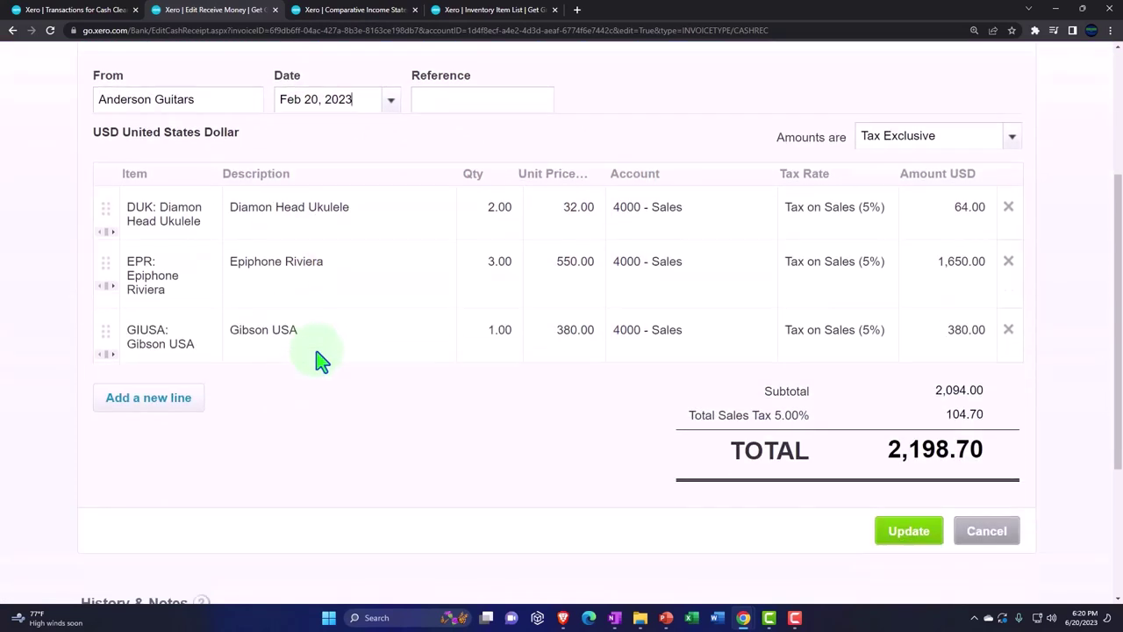
pyautogui.click(910, 416)
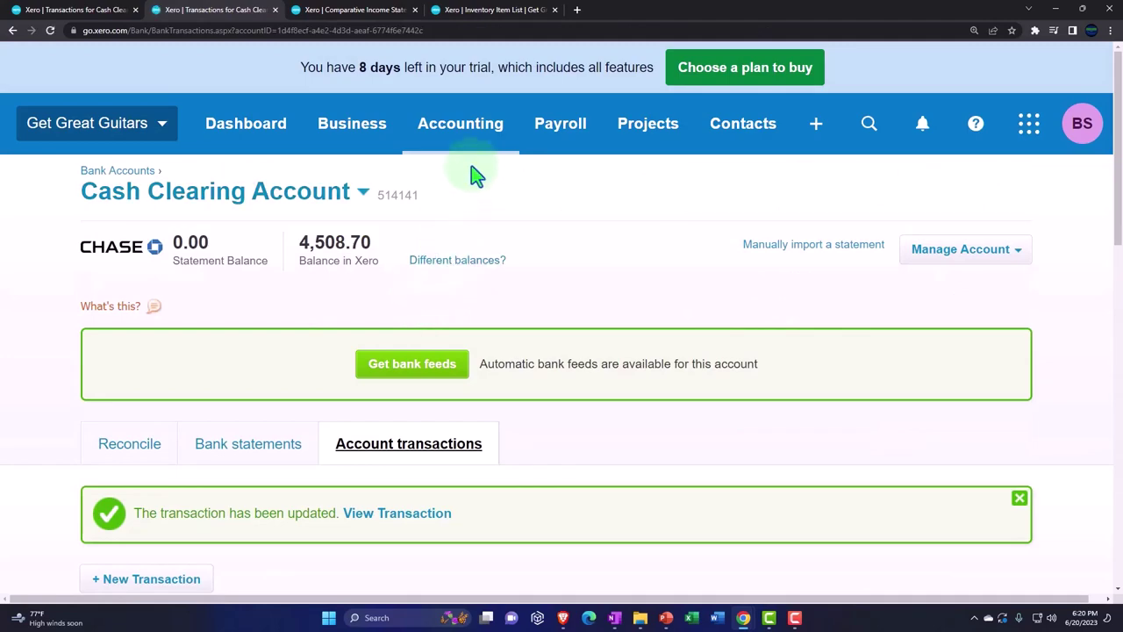
# - Run the Balance Sheet as of December 31, 2023 and drill into the 4,508.70 Cash Clearing balance
pyautogui.click(469, 150)
pyautogui.scroll(-3, 507, 241)
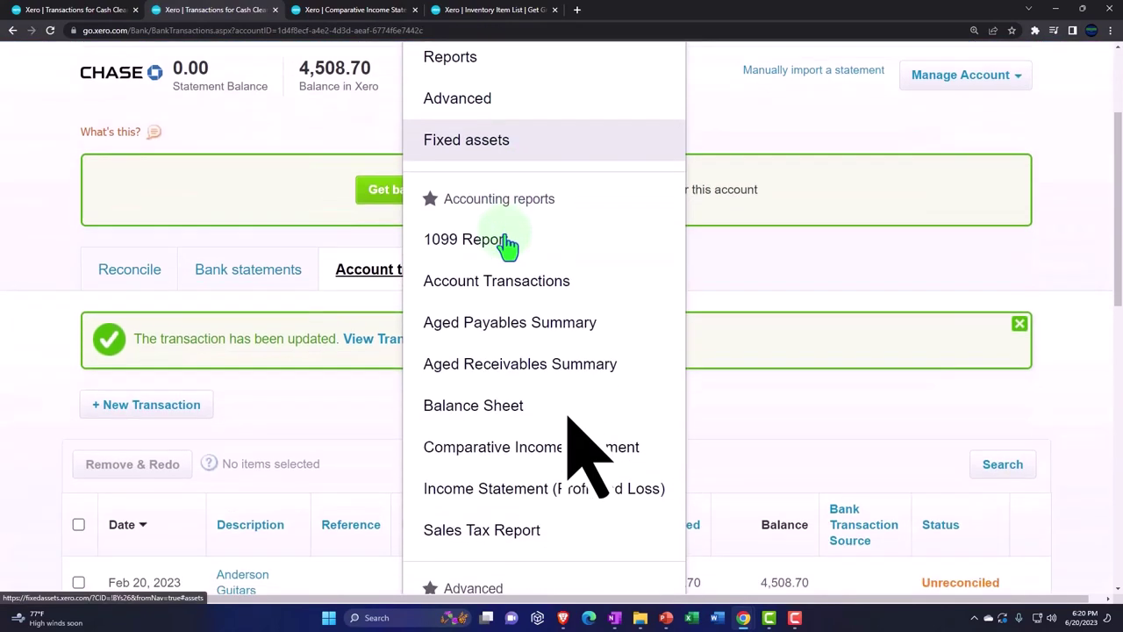
pyautogui.click(473, 403)
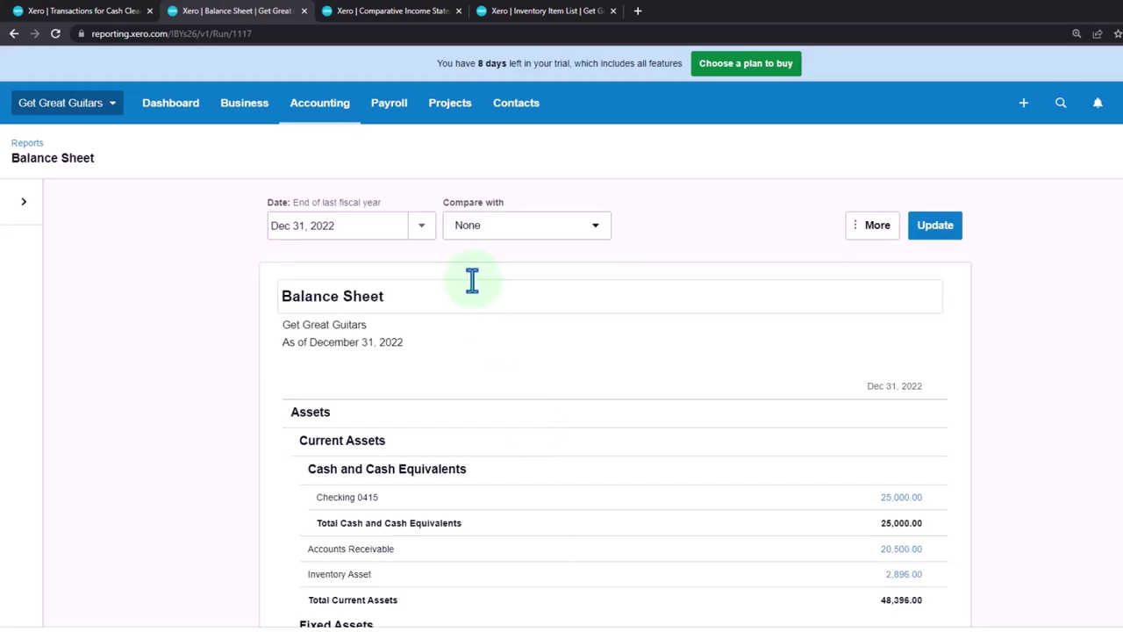
pyautogui.click(421, 226)
pyautogui.click(612, 412)
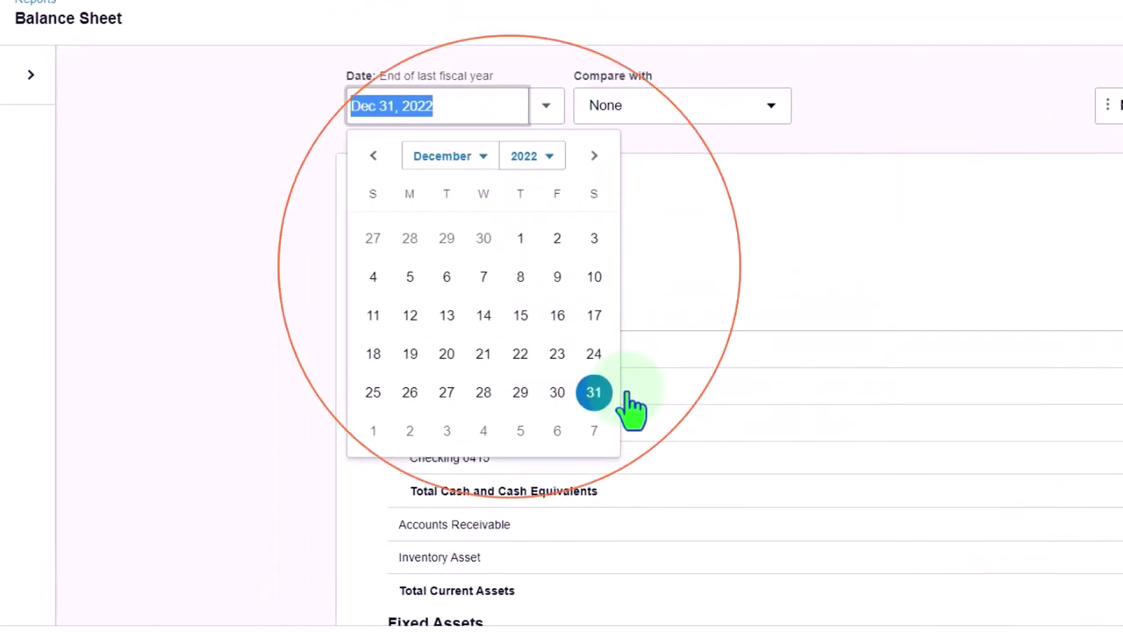
pyautogui.click(529, 170)
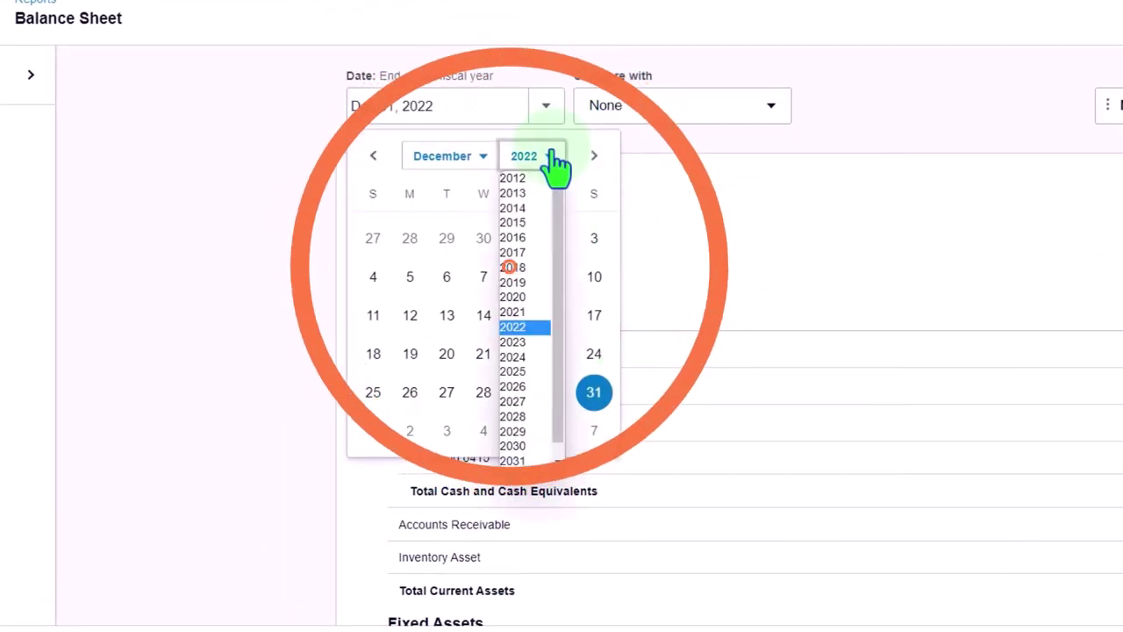
pyautogui.click(512, 341)
pyautogui.click(373, 430)
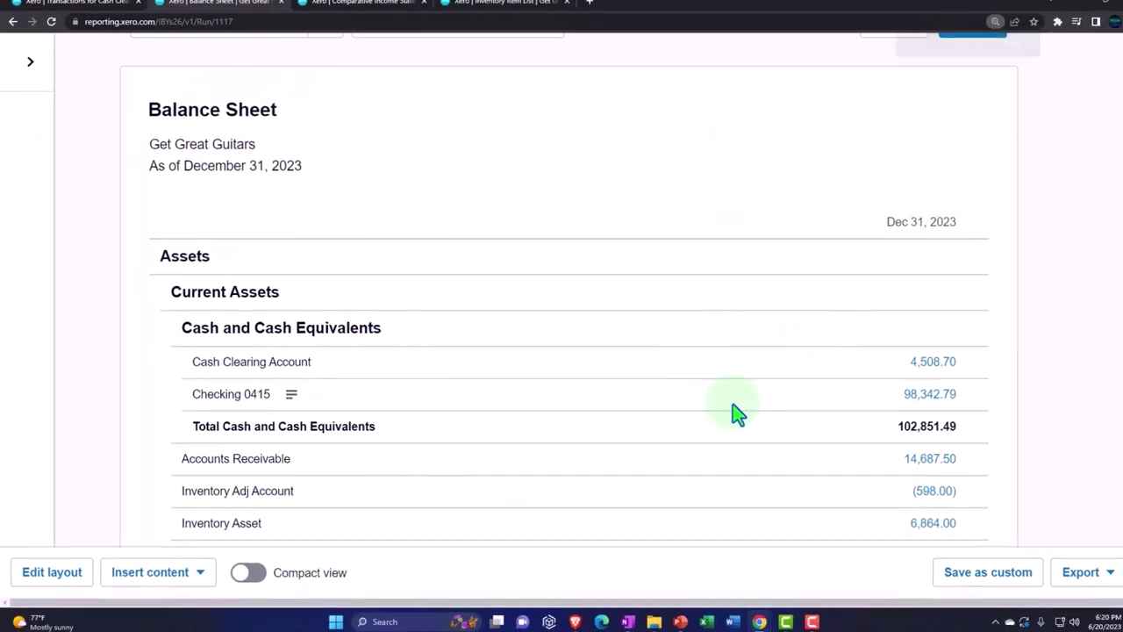
pyautogui.click(914, 366)
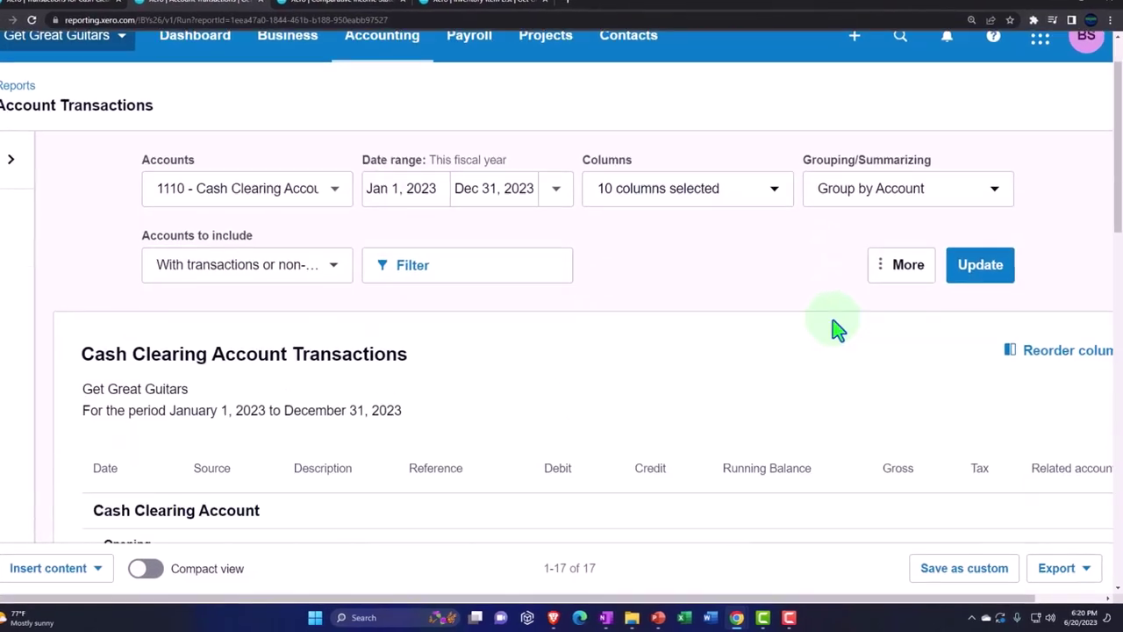
pyautogui.scroll(-5, 832, 326)
pyautogui.scroll(-10, 829, 321)
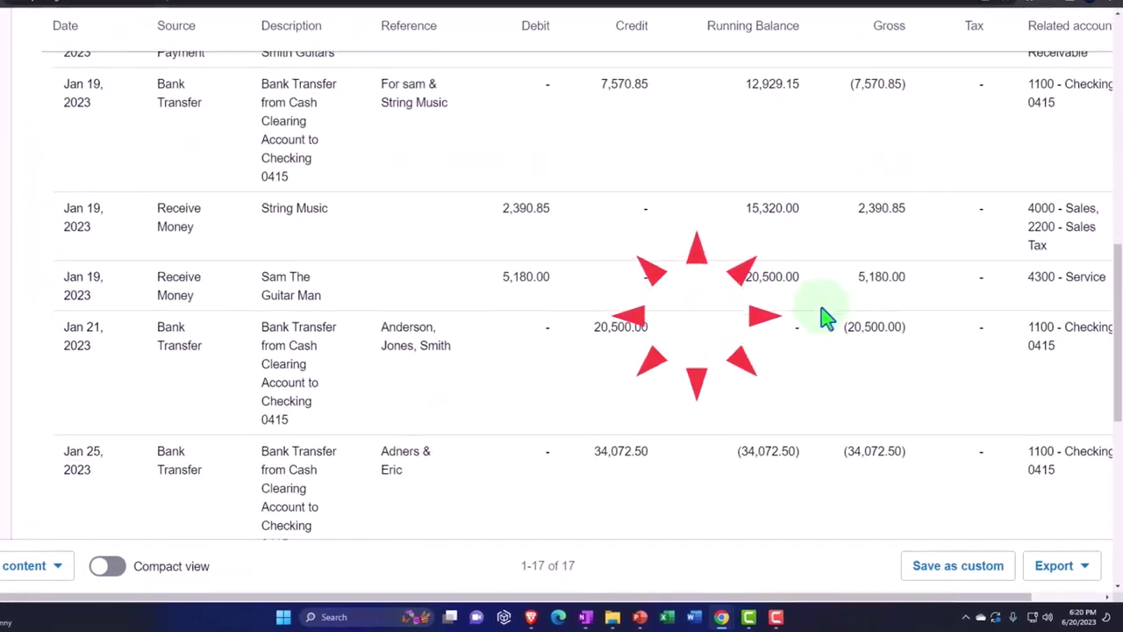
pyautogui.hotkey('ctrl', '-')
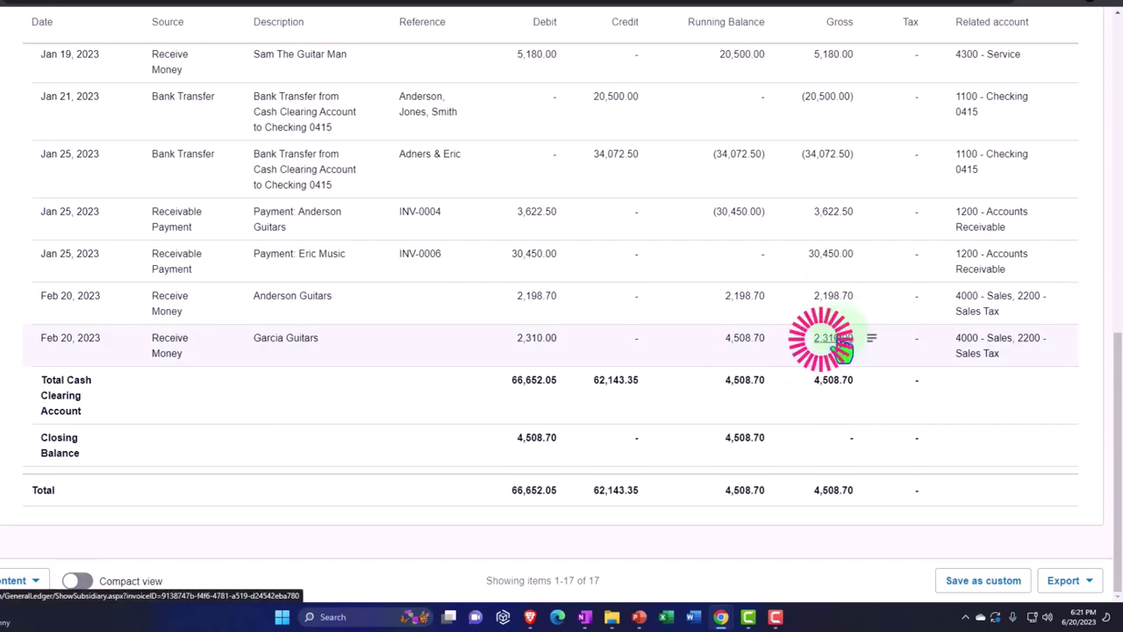
pyautogui.scroll(1, 202, 336)
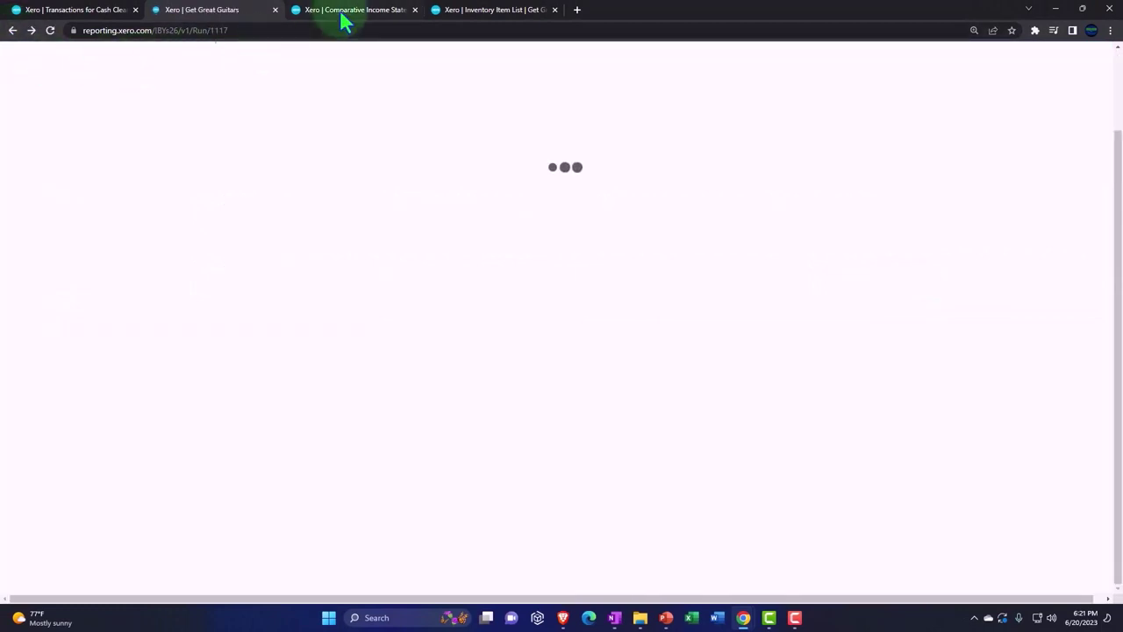
# - Update the comparative income statement, review February Sales transactions totalling 4,294.00, then go back
pyautogui.scroll(5, 521, 221)
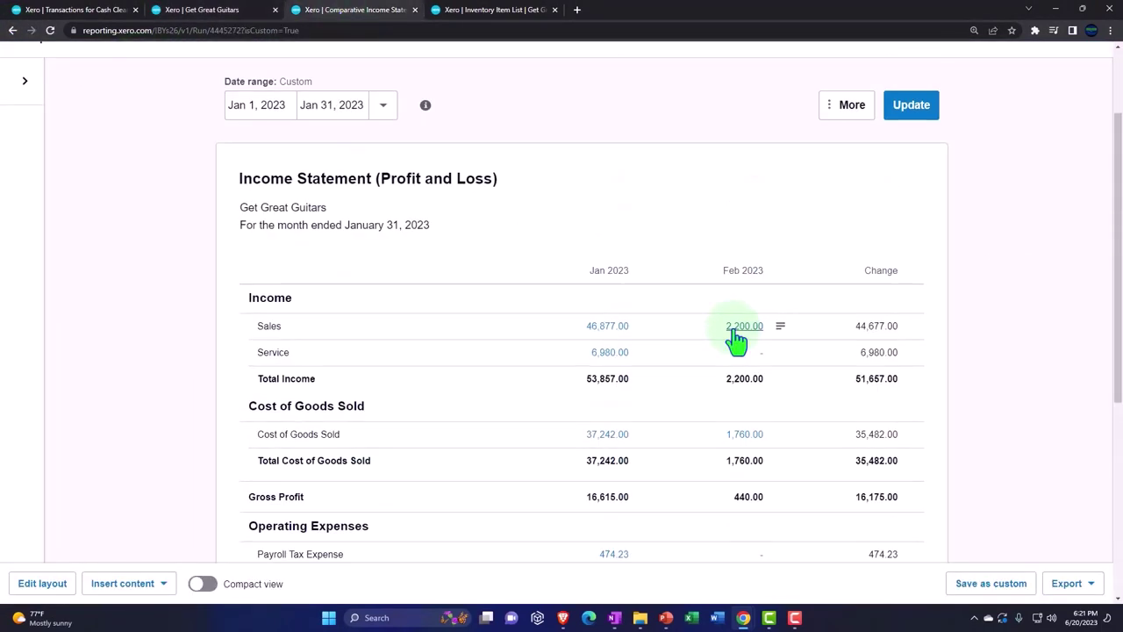
pyautogui.click(908, 227)
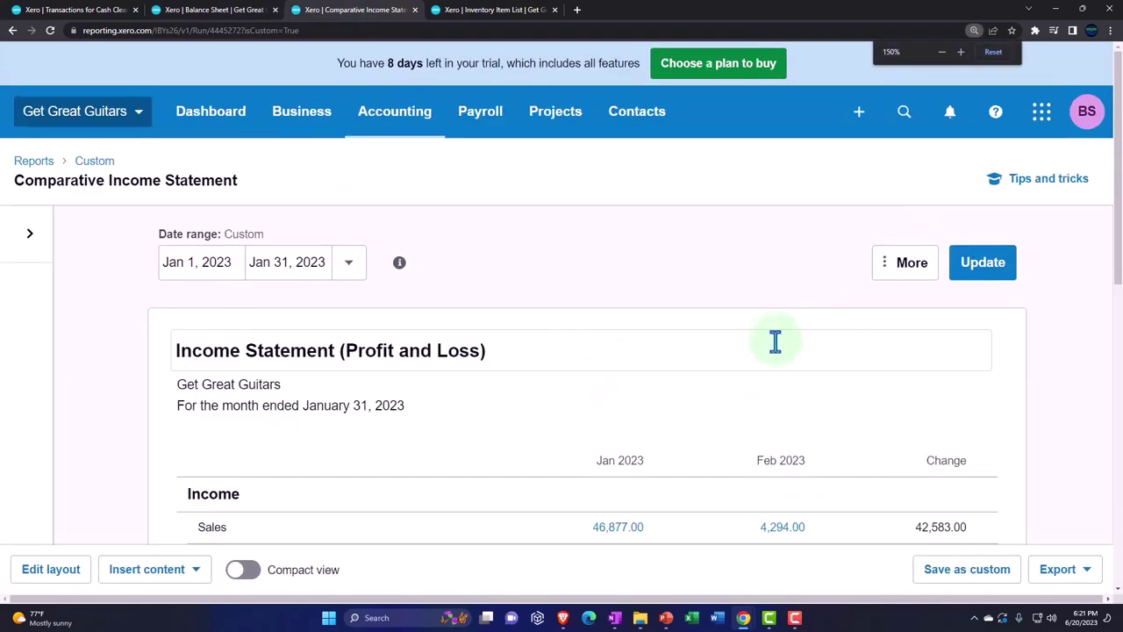
pyautogui.scroll(-3, 768, 344)
pyautogui.scroll(-1, 767, 351)
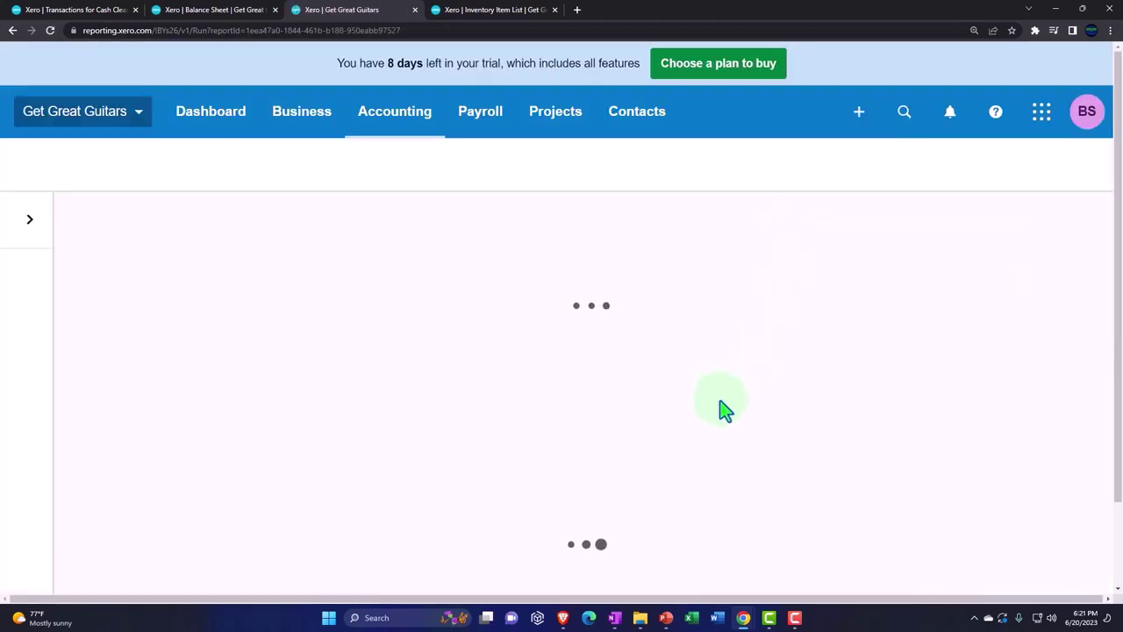
pyautogui.scroll(-5, 725, 407)
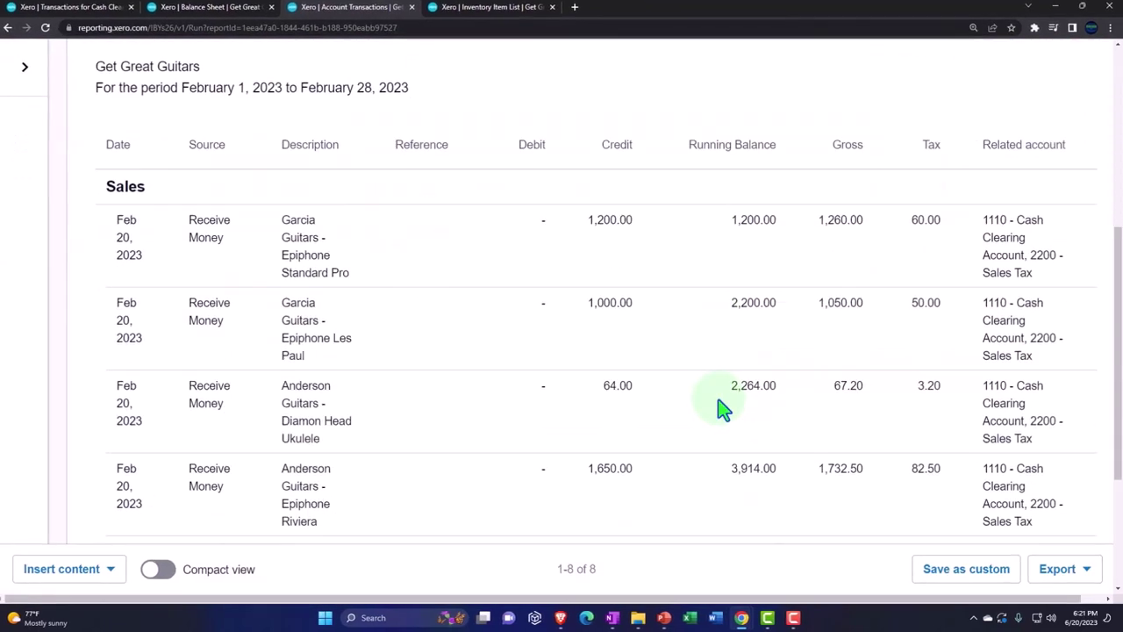
pyautogui.scroll(-3, 718, 405)
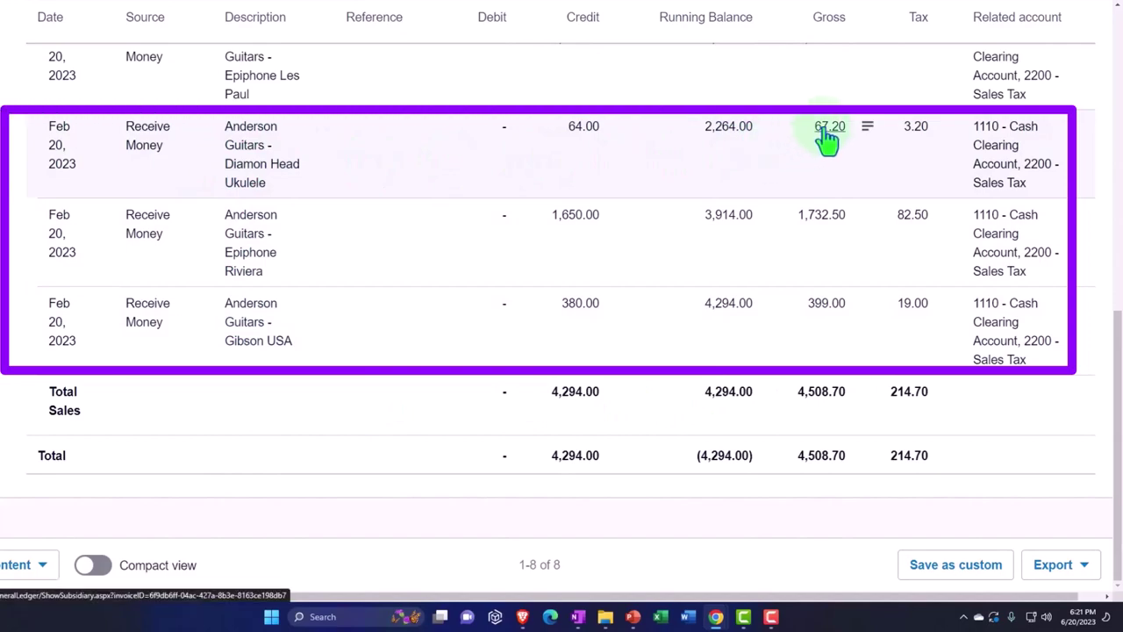
pyautogui.scroll(10, 341, 351)
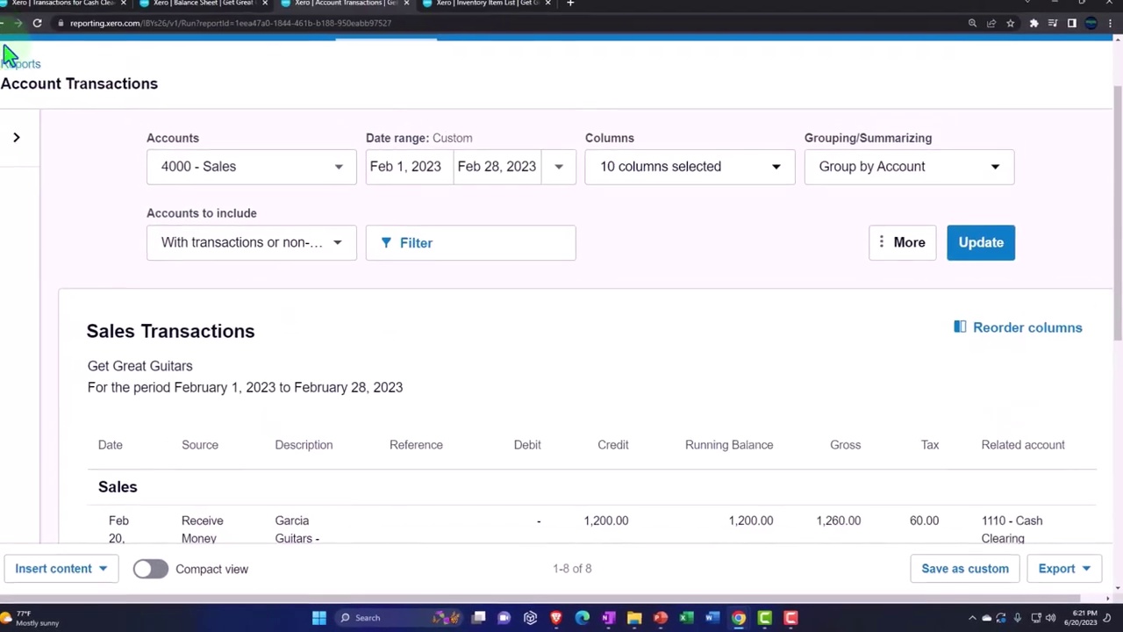
pyautogui.click(13, 30)
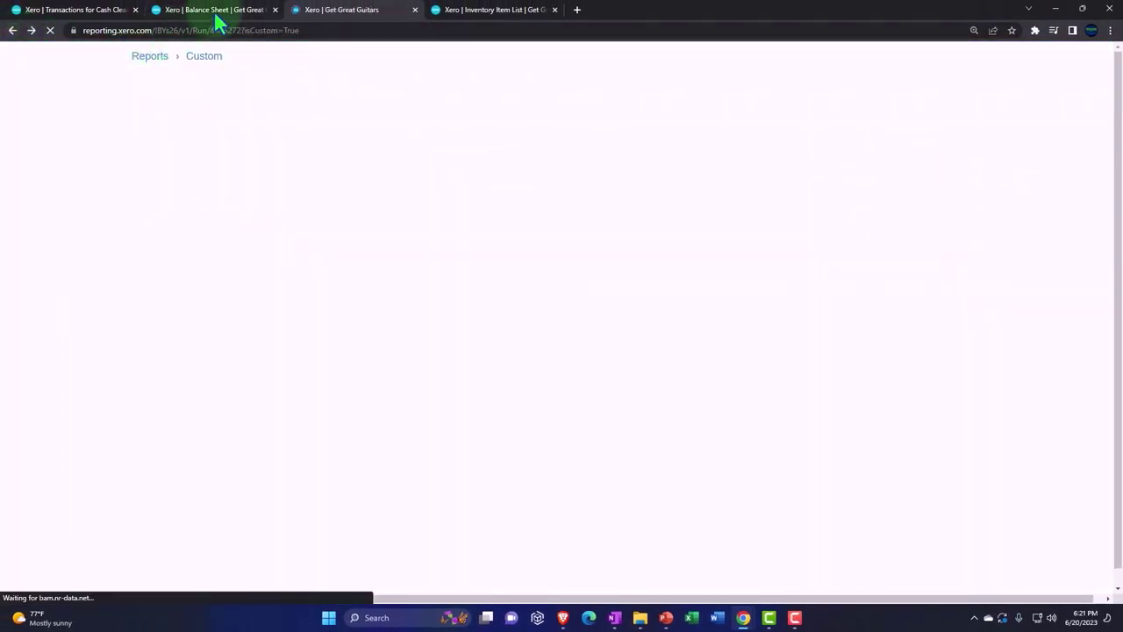
# - Return to the Balance Sheet and review assets, liabilities and equity balancing at 226,304.99
pyautogui.click(218, 16)
pyautogui.scroll(-5, 443, 324)
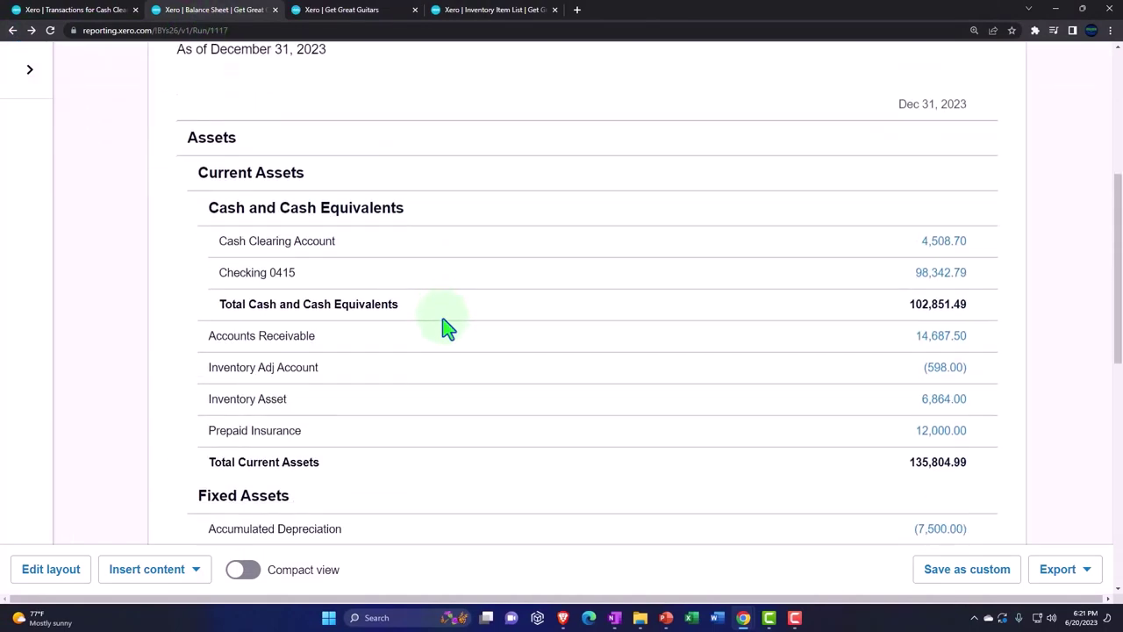
pyautogui.scroll(-5, 443, 325)
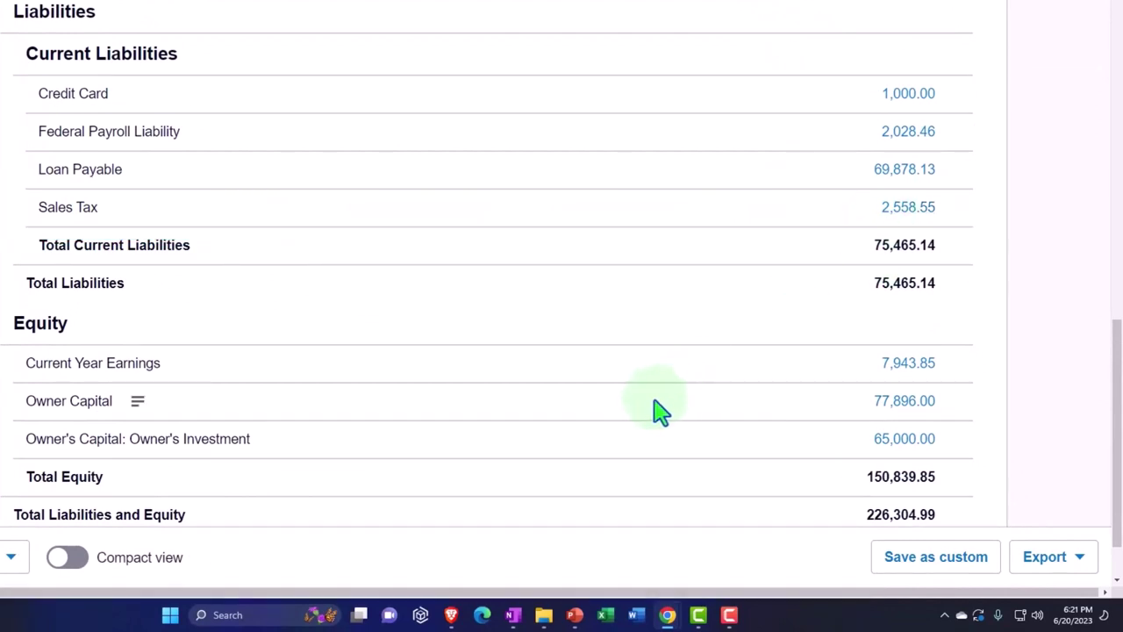
pyautogui.scroll(8, 660, 410)
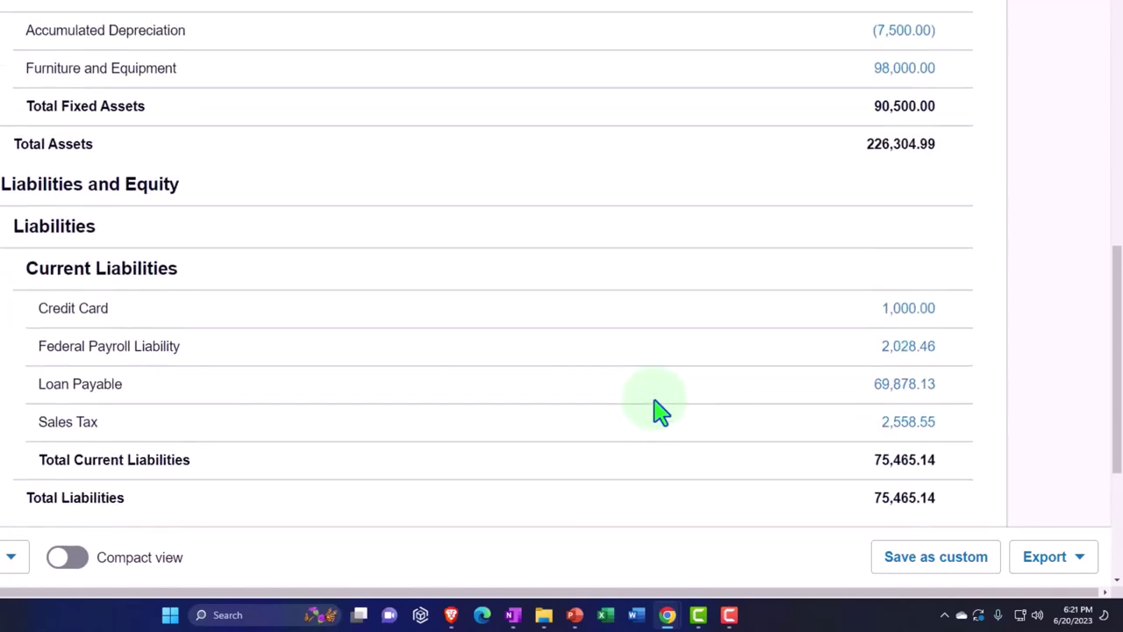
pyautogui.scroll(3, 660, 410)
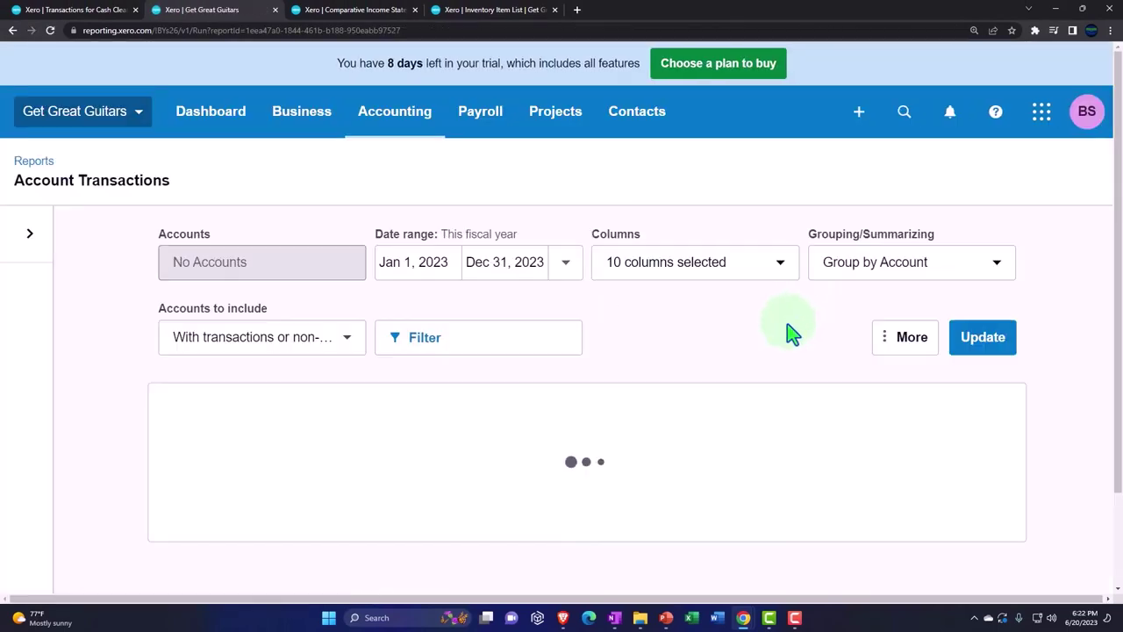
# - Go back and switch to the tab reloading February's Cost of Goods Sold transactions
pyautogui.scroll(-2, 790, 331)
pyautogui.scroll(-12, 789, 331)
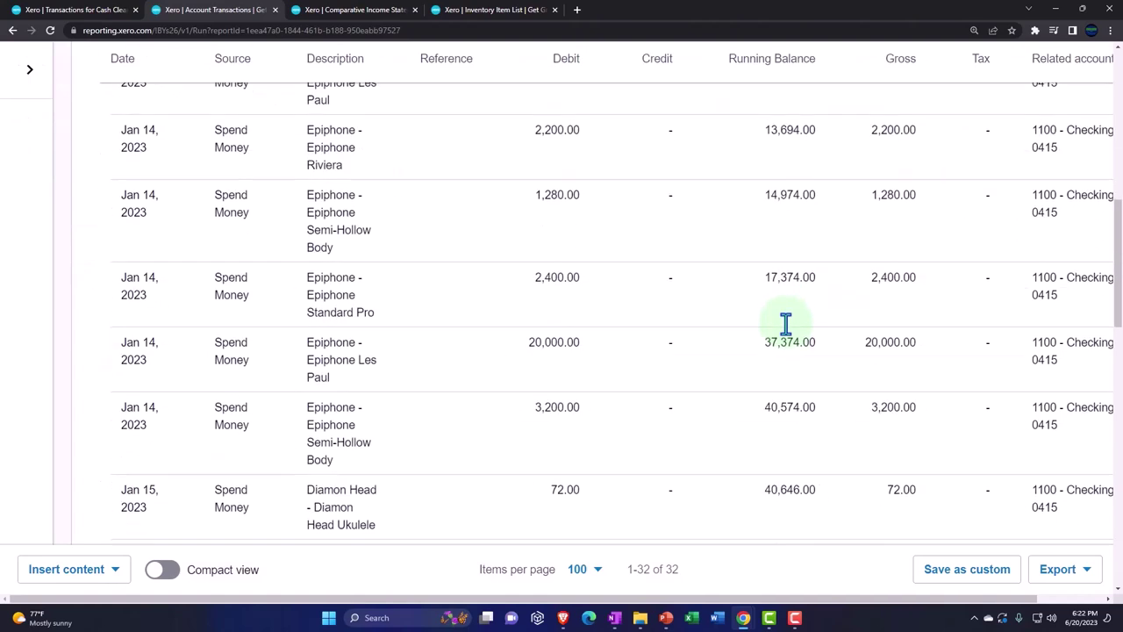
pyautogui.scroll(-8, 785, 324)
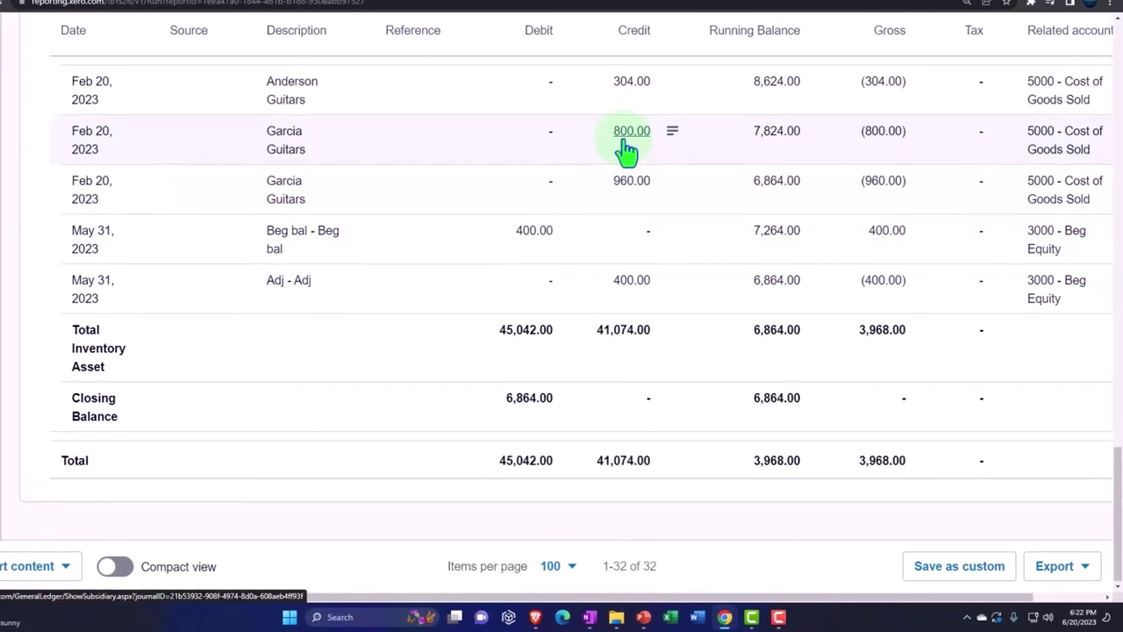
pyautogui.scroll(3, 623, 166)
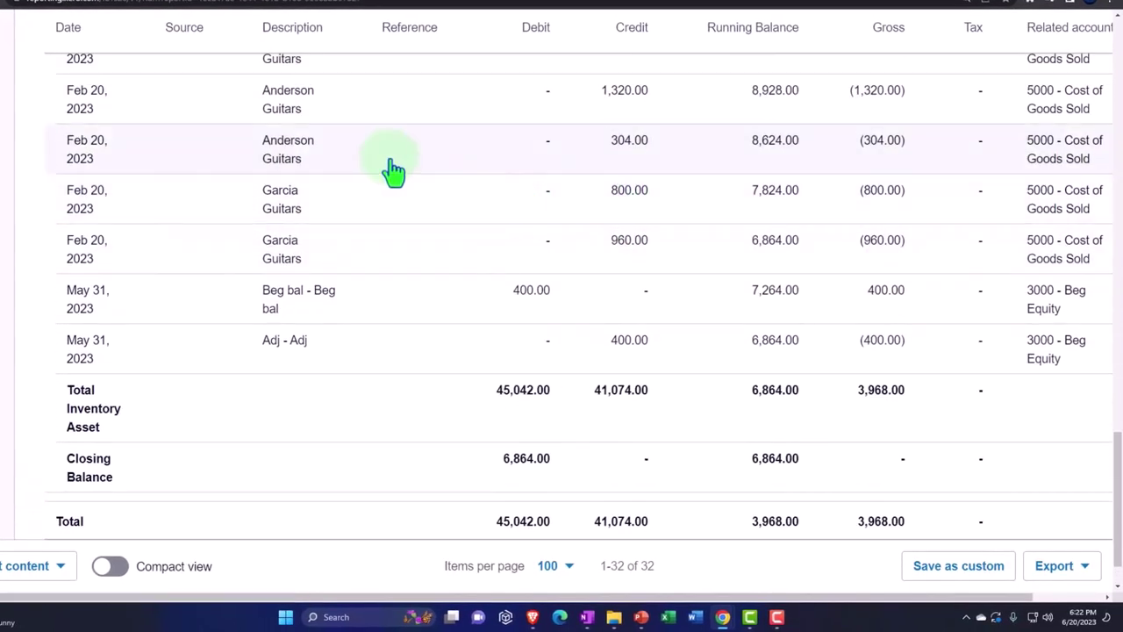
pyautogui.scroll(3, 439, 167)
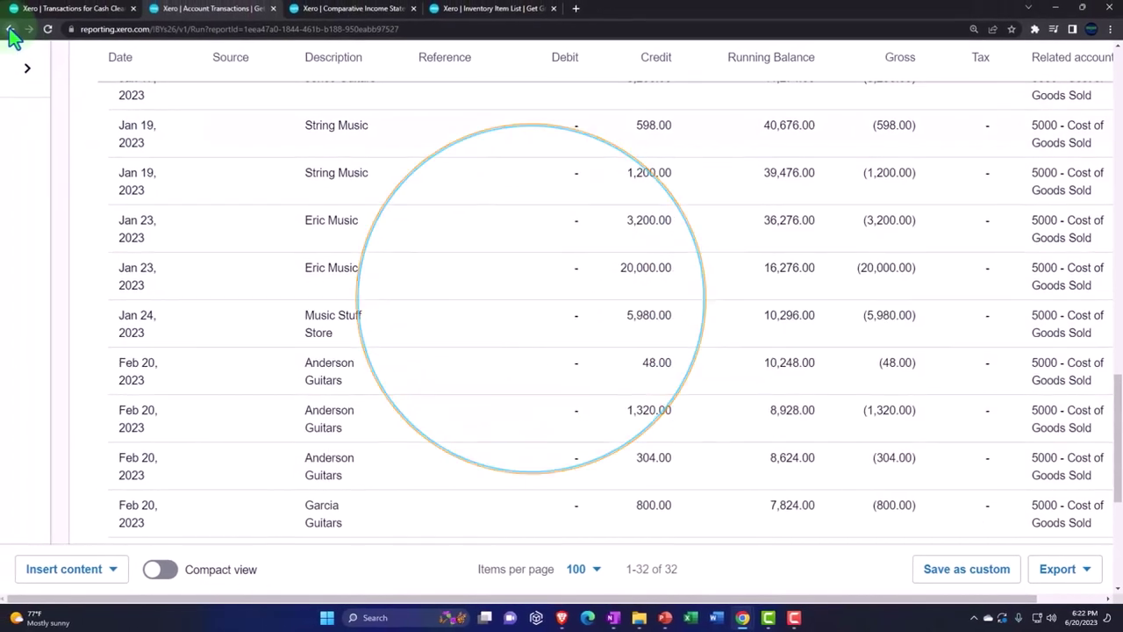
pyautogui.click(11, 30)
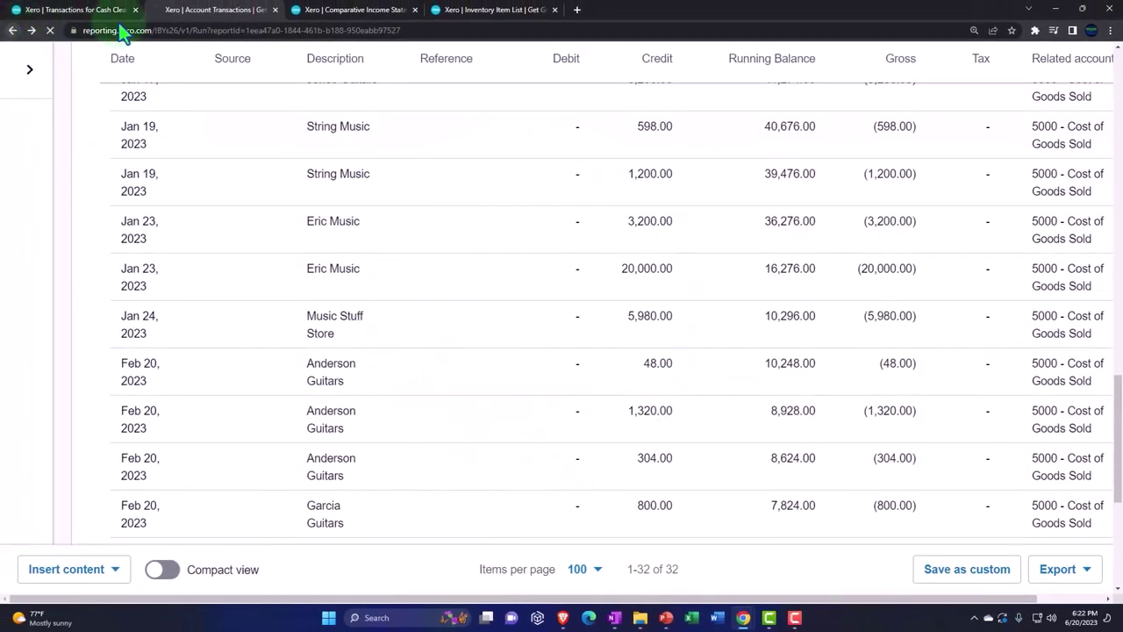
pyautogui.click(358, 11)
pyautogui.scroll(-3, 910, 213)
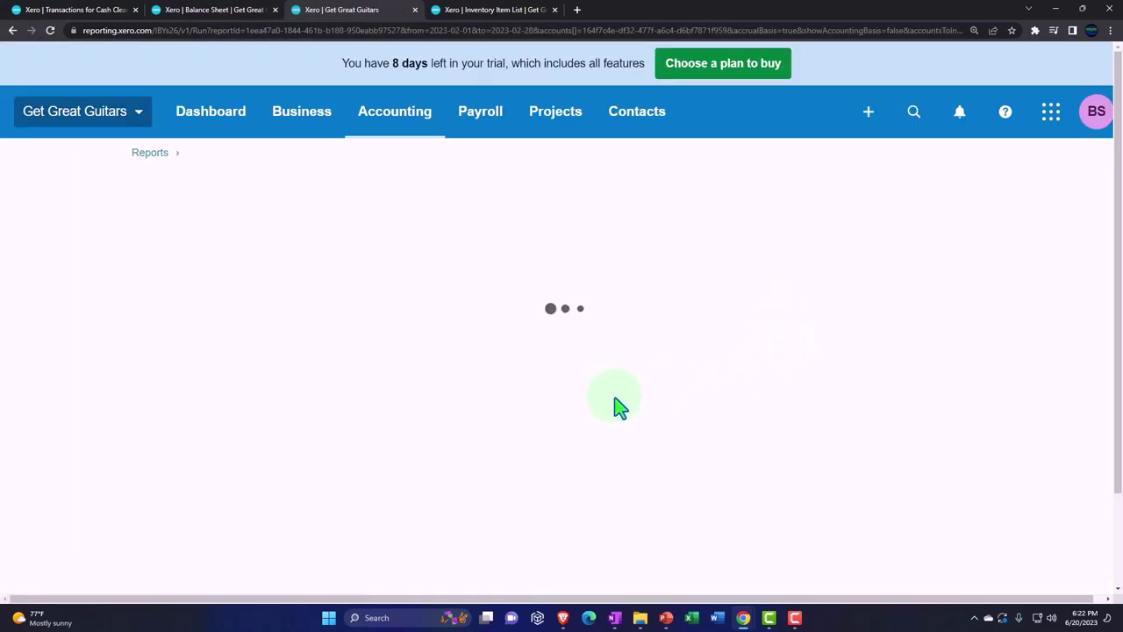
# - Review February's Cost of Goods Sold entries totalling 3,432.00, then leave the list
pyautogui.scroll(-1, 541, 399)
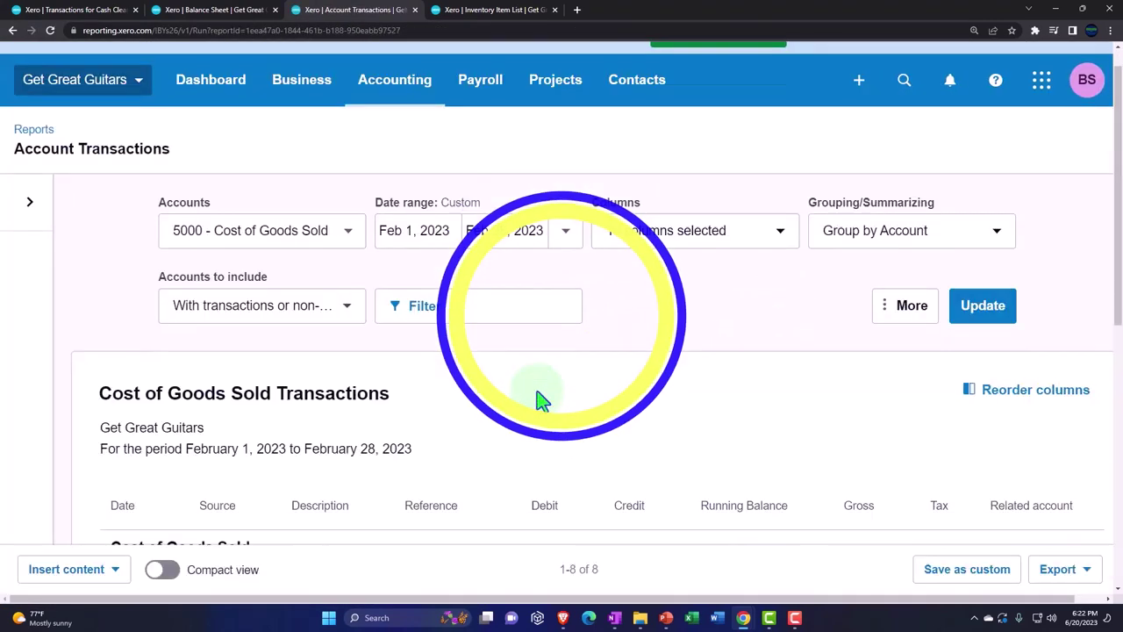
pyautogui.scroll(-5, 541, 399)
pyautogui.scroll(2, 538, 399)
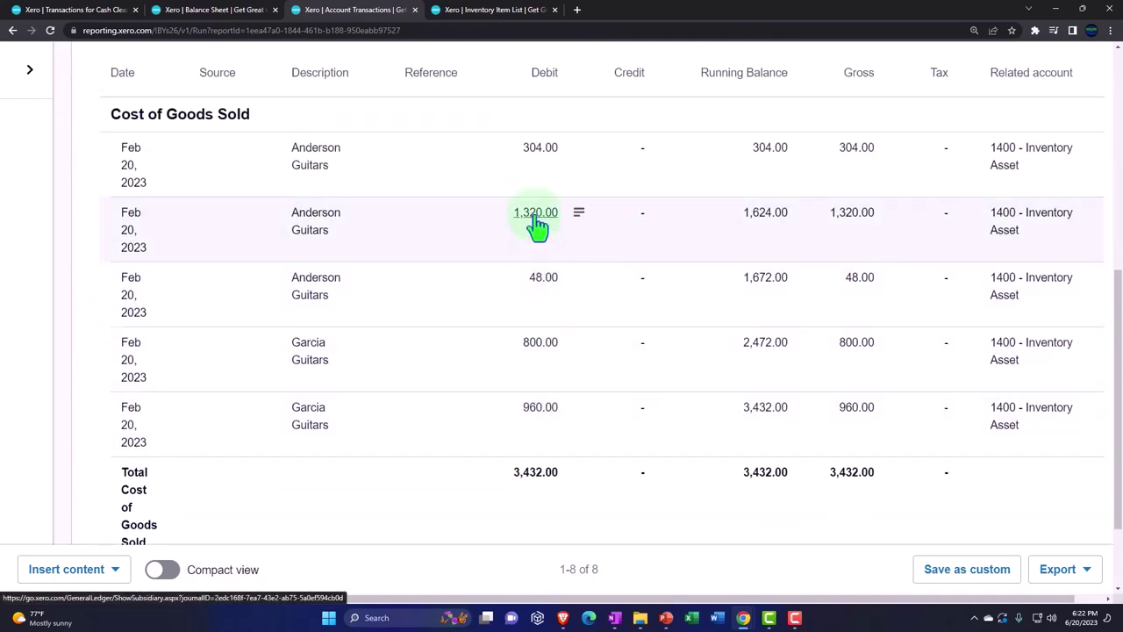
pyautogui.click(12, 33)
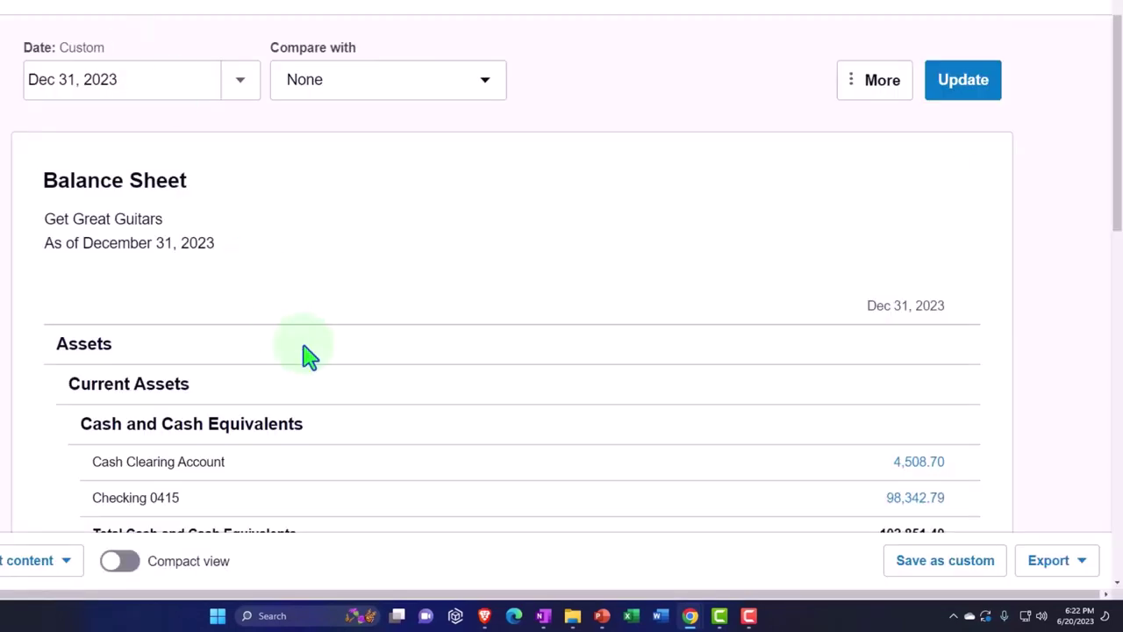
pyautogui.scroll(-3, 308, 353)
pyautogui.scroll(-1, 308, 353)
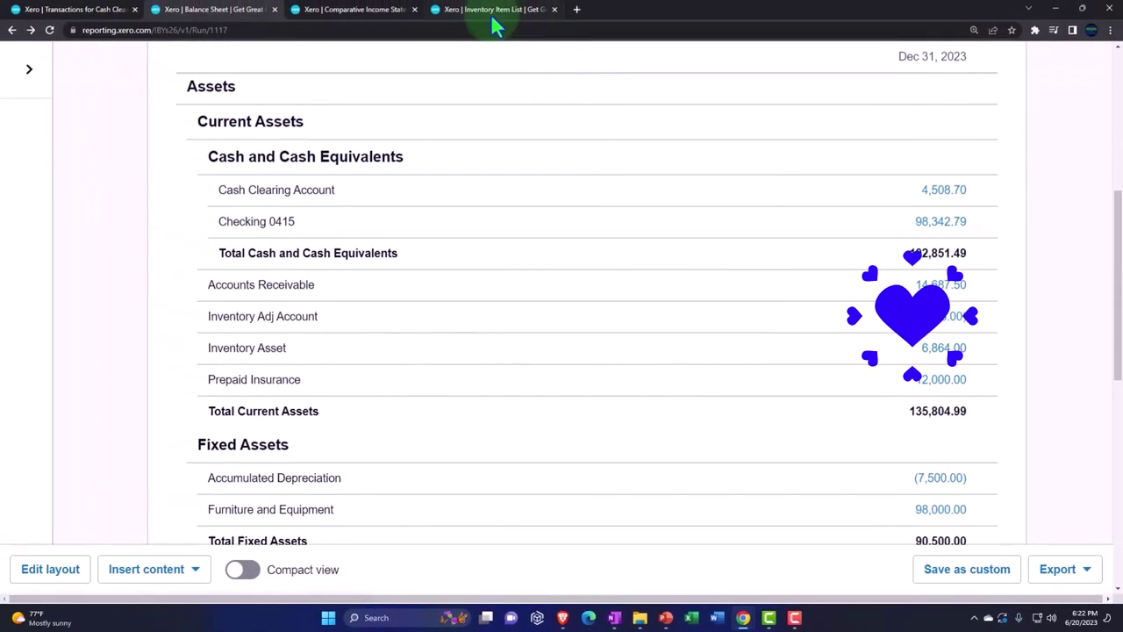
pyautogui.click(491, 11)
pyautogui.scroll(5, 714, 196)
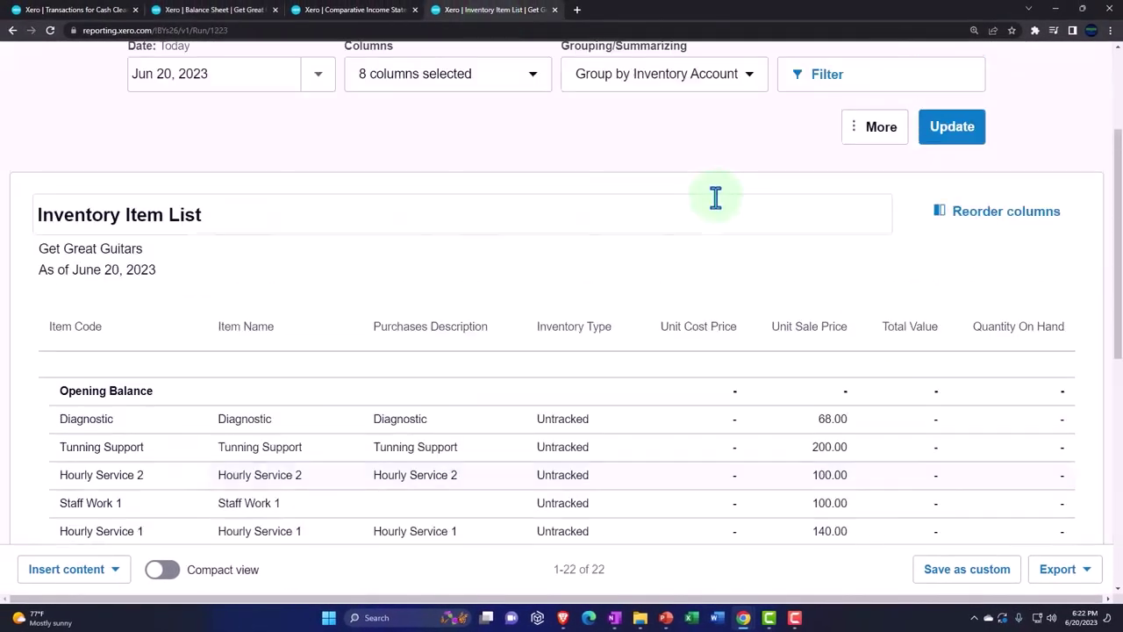
pyautogui.click(947, 132)
pyautogui.scroll(-3, 958, 304)
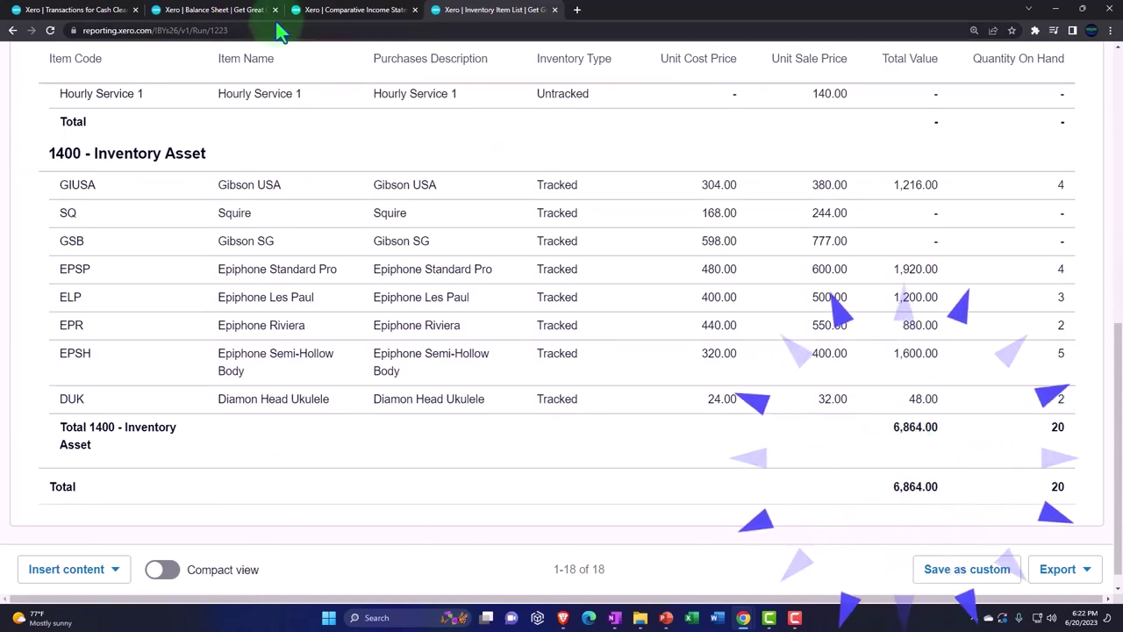
pyautogui.click(239, 12)
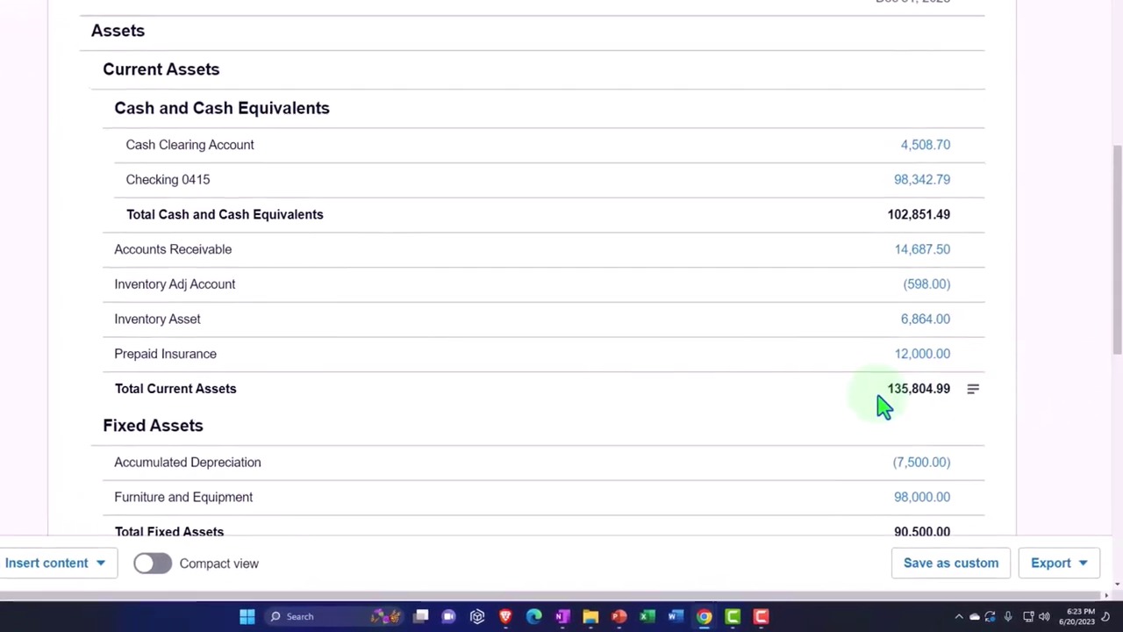
# - Scroll the Balance Sheet to check cash of 102,851.49 and current assets of 135,804.99
pyautogui.scroll(2, 544, 403)
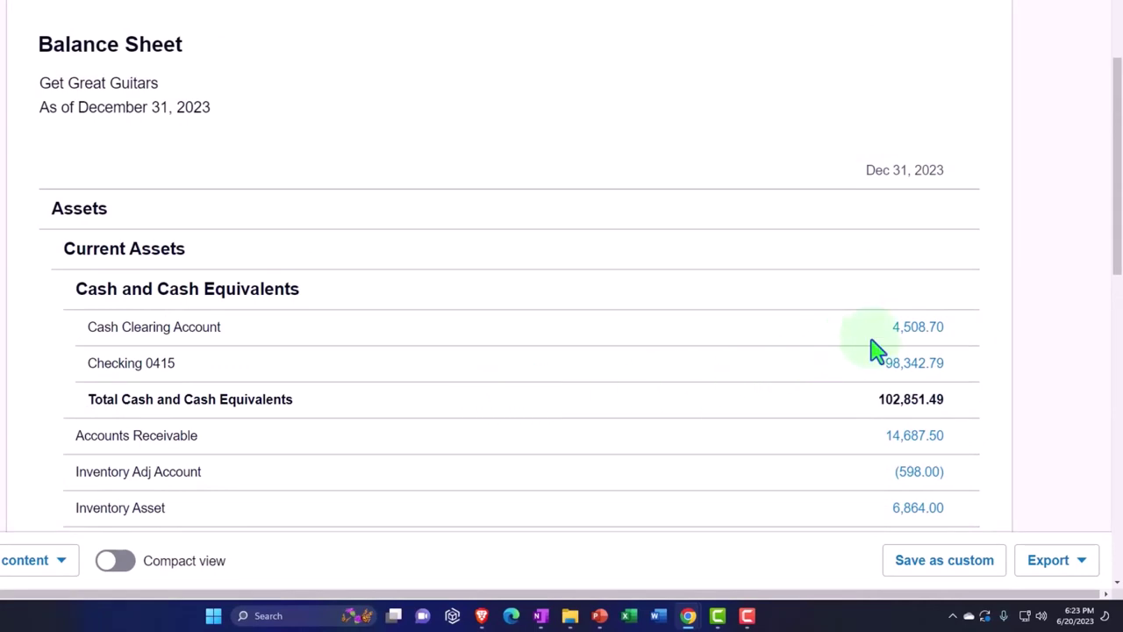
pyautogui.scroll(-1, 899, 343)
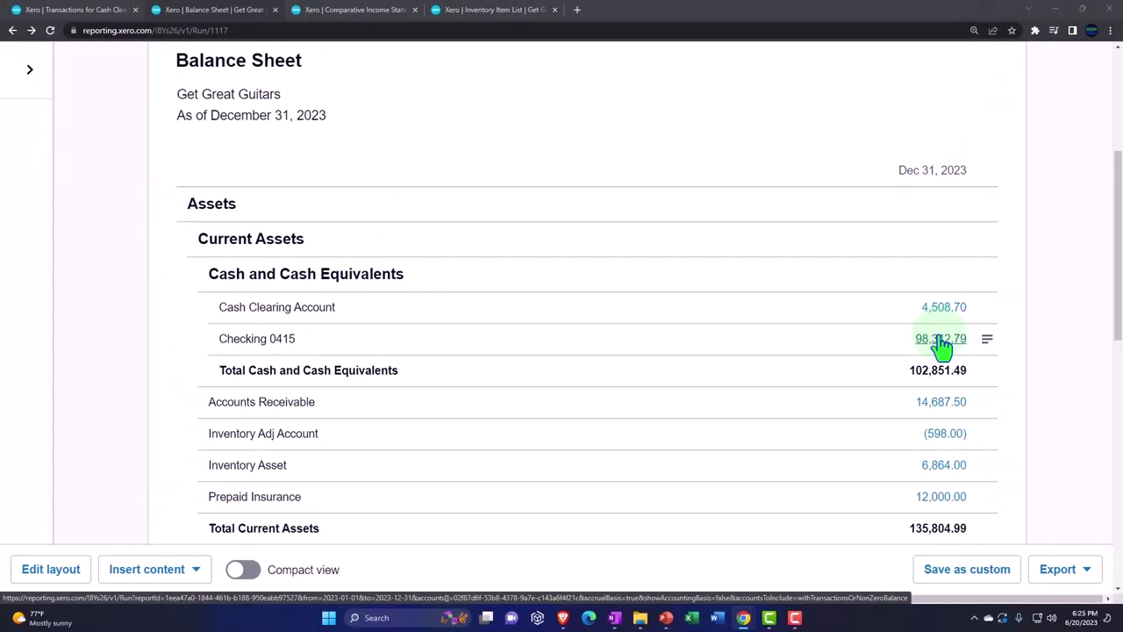
# - On the Cash Clearing Account page, zoom out and bring up the Create new menu
pyautogui.click(112, 10)
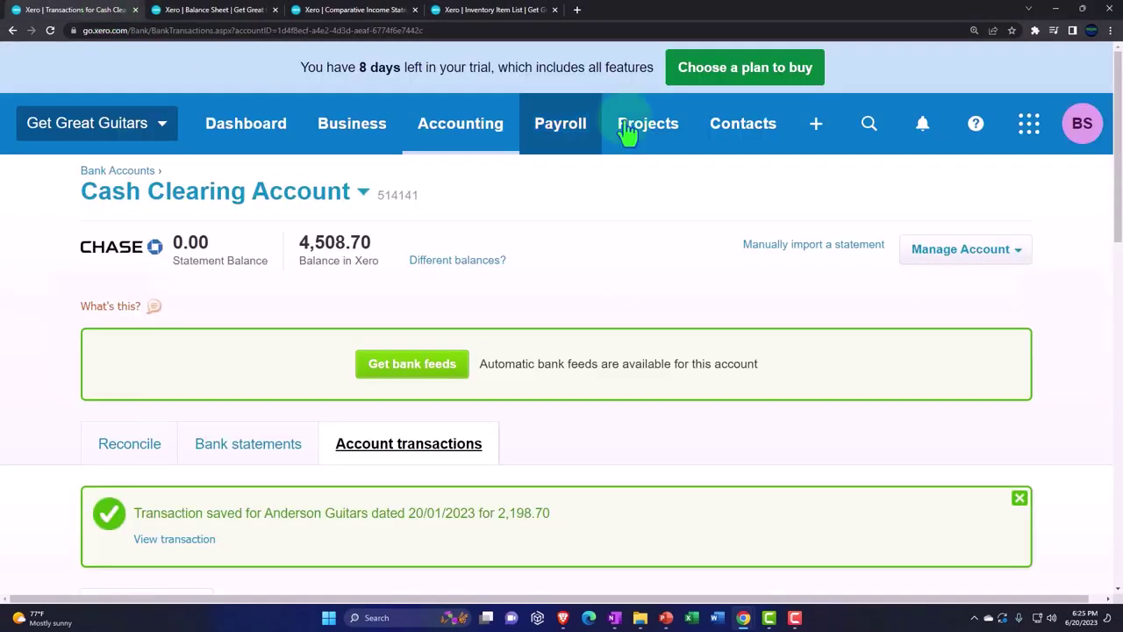
pyautogui.hotkey('ctrl', '-')
pyautogui.click(860, 114)
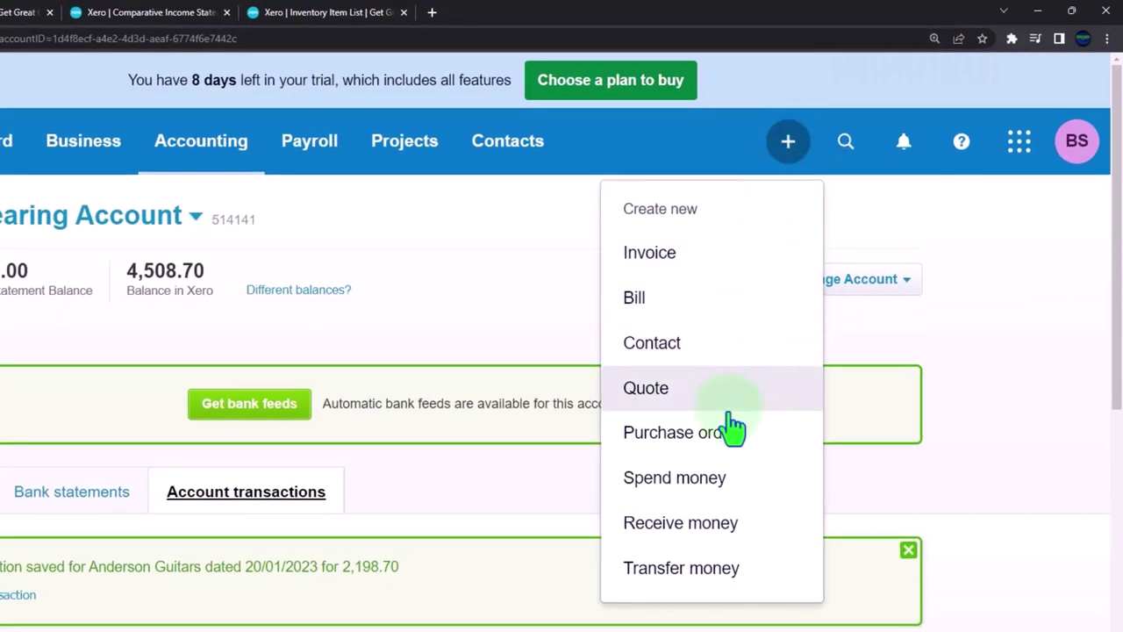
# - Start a money transfer from Cash Clearing Account to Checking 0415
pyautogui.click(725, 575)
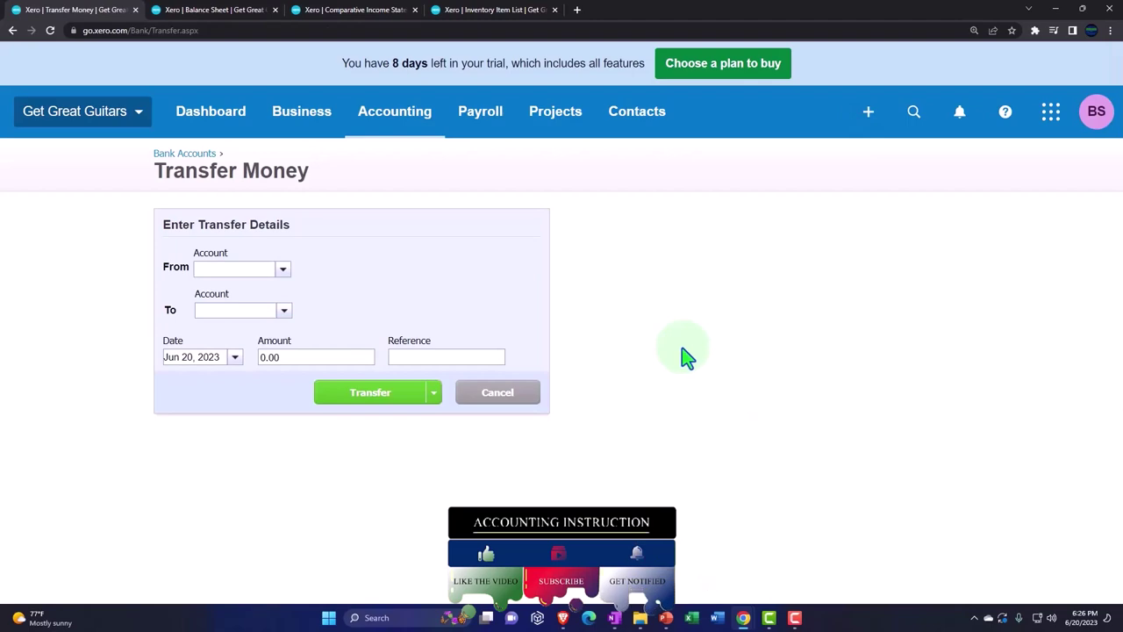
pyautogui.click(282, 270)
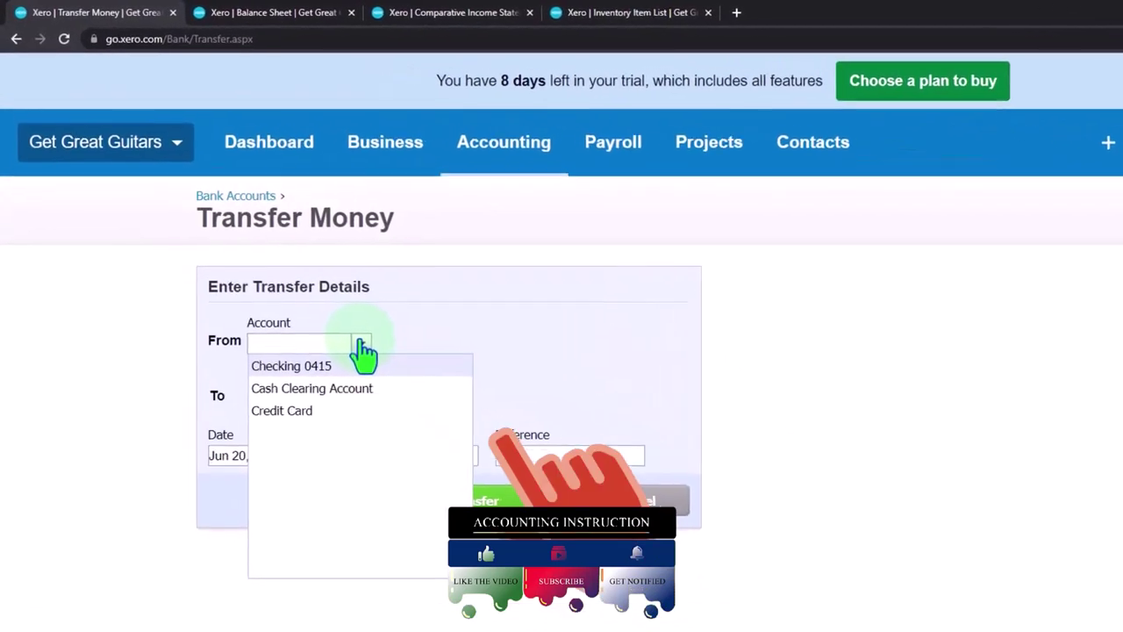
pyautogui.click(400, 428)
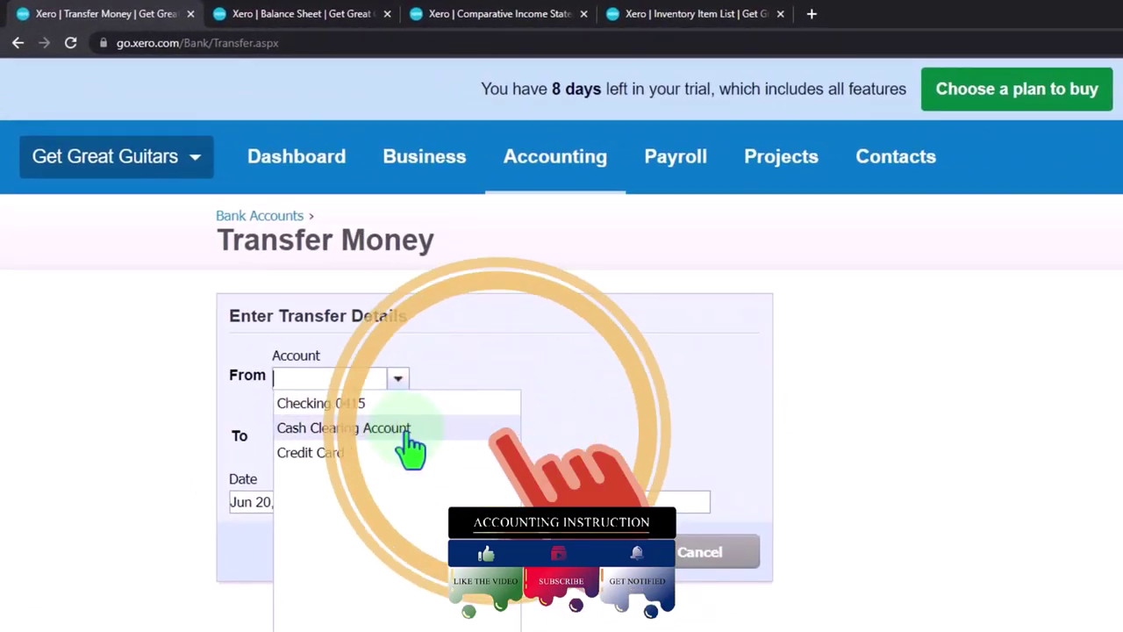
pyautogui.click(399, 437)
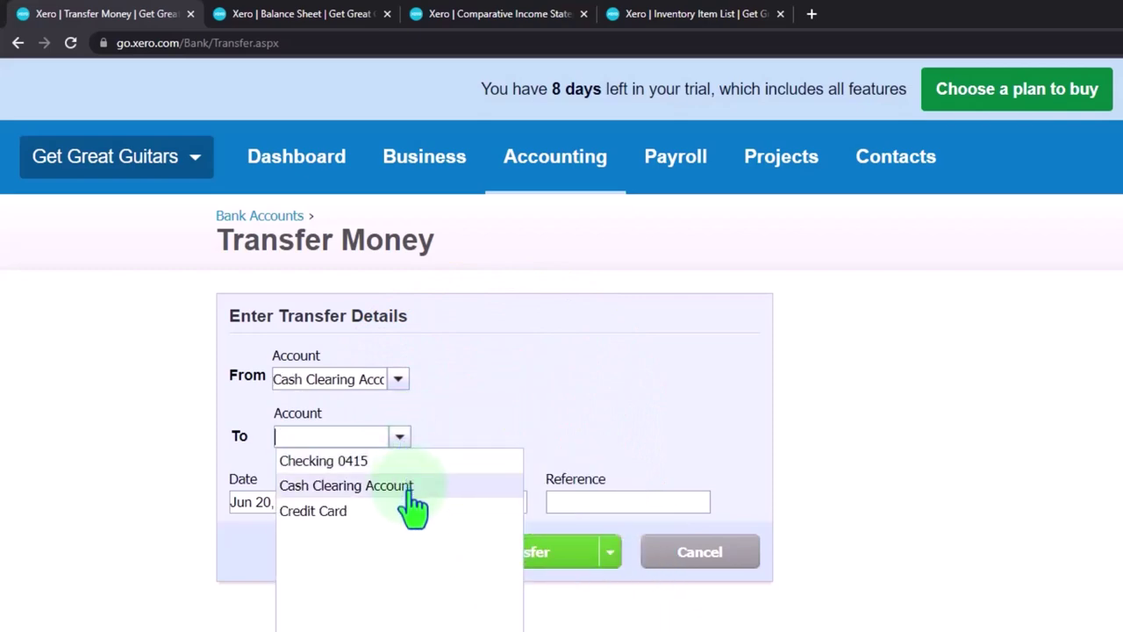
pyautogui.click(369, 460)
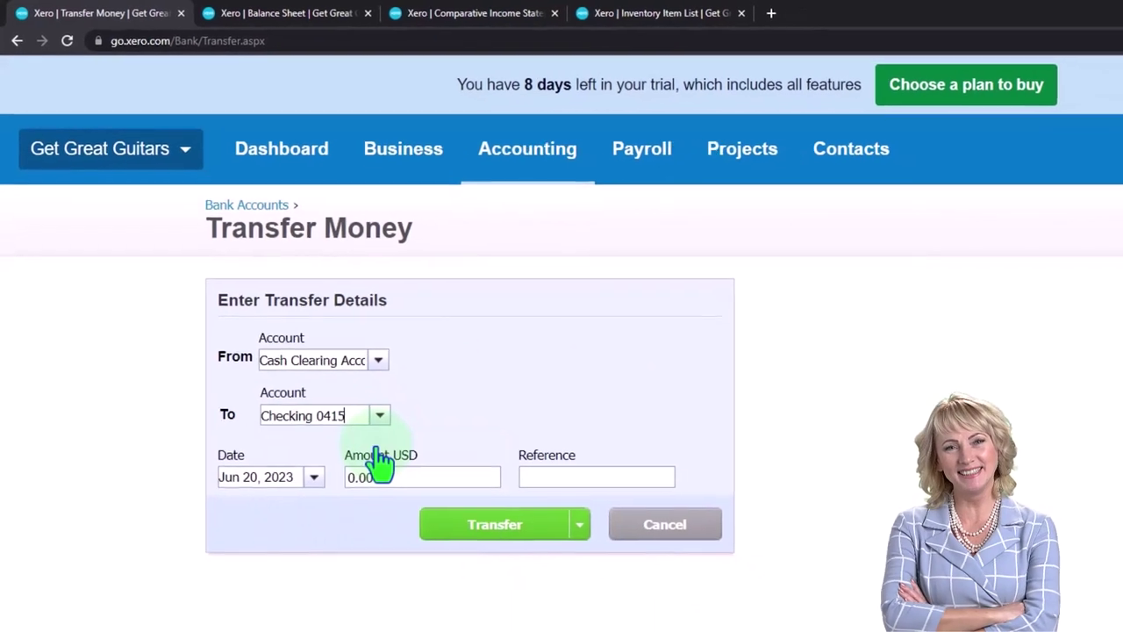
# - Date the transfer Jan 20, 2023, set the amount to 4508.7 and complete it
pyautogui.click(274, 424)
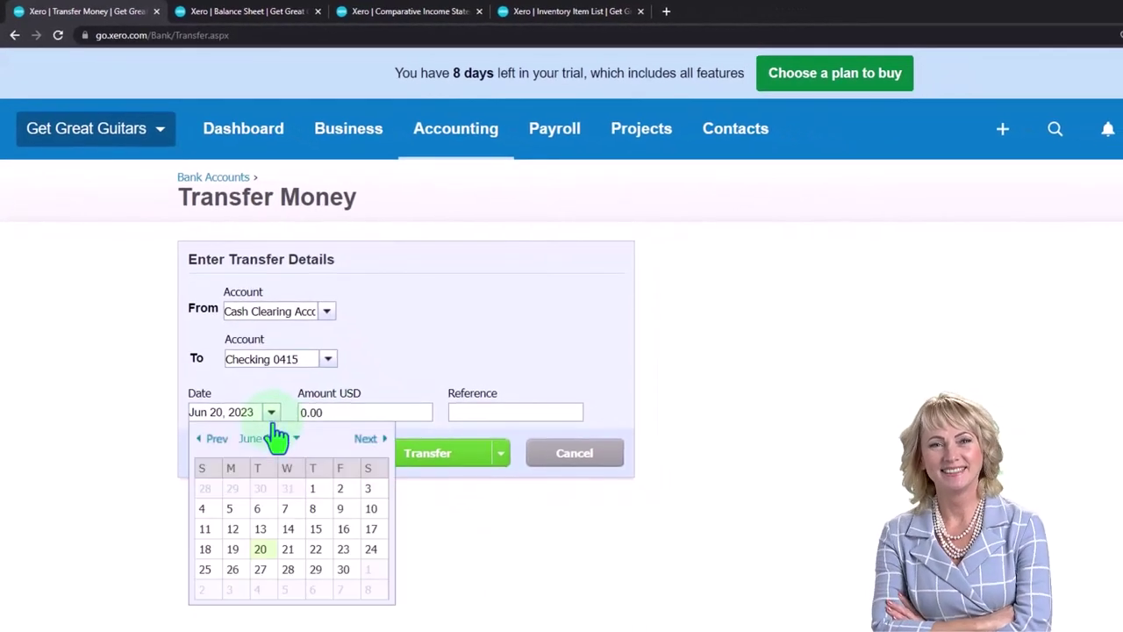
pyautogui.click(220, 444)
pyautogui.click(215, 441)
pyautogui.click(215, 441)
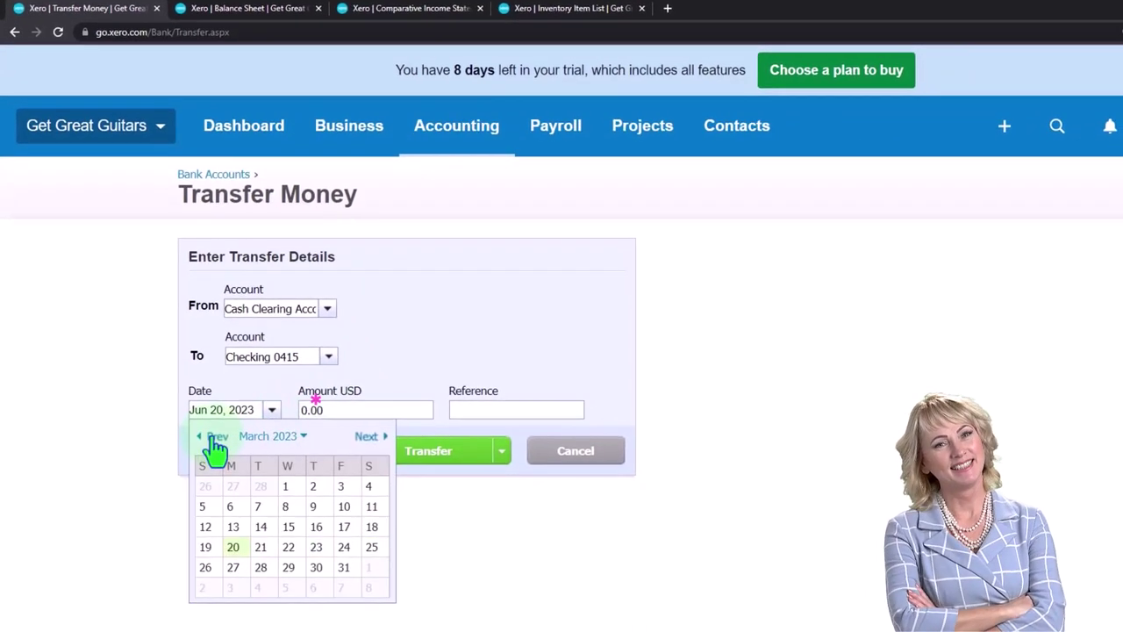
pyautogui.click(215, 440)
pyautogui.click(215, 440)
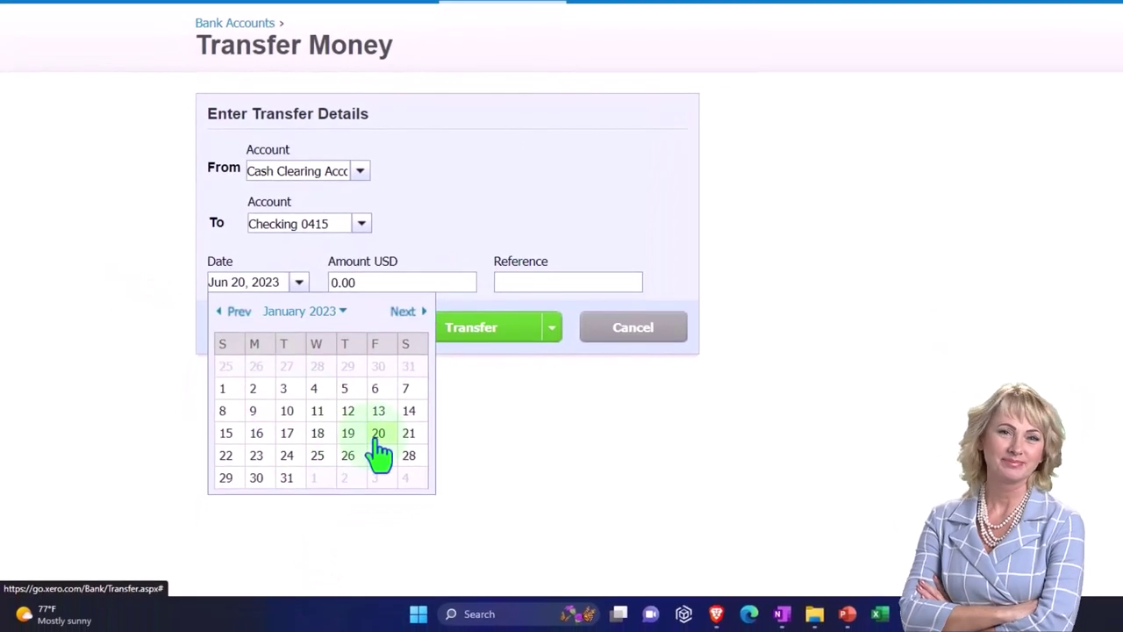
pyautogui.click(365, 476)
pyautogui.click(368, 282)
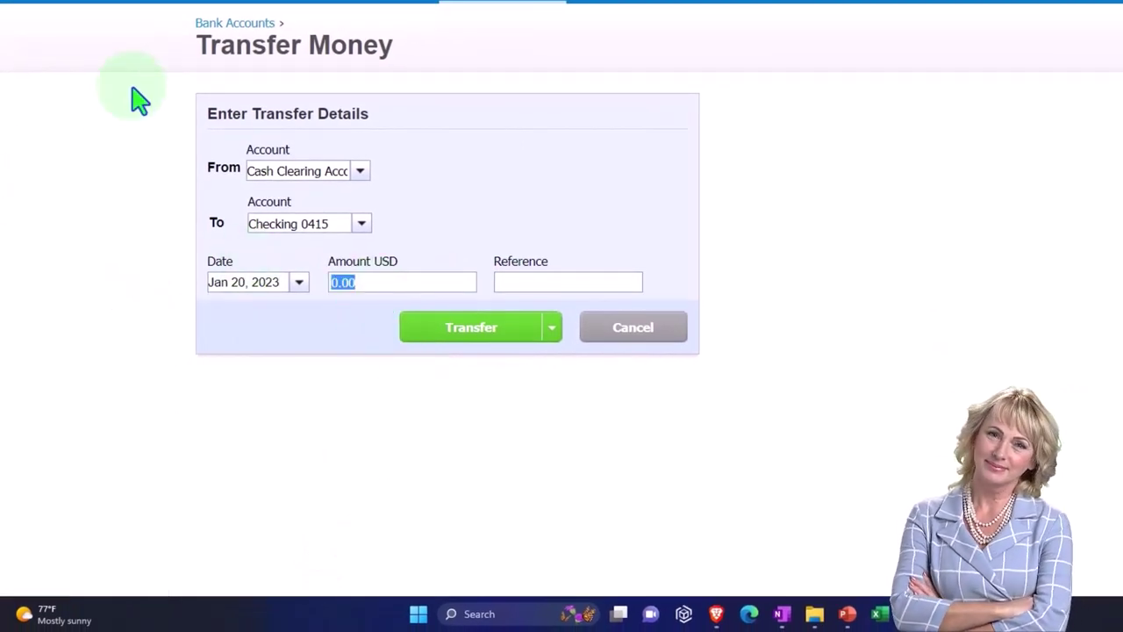
pyautogui.write('4508.7')
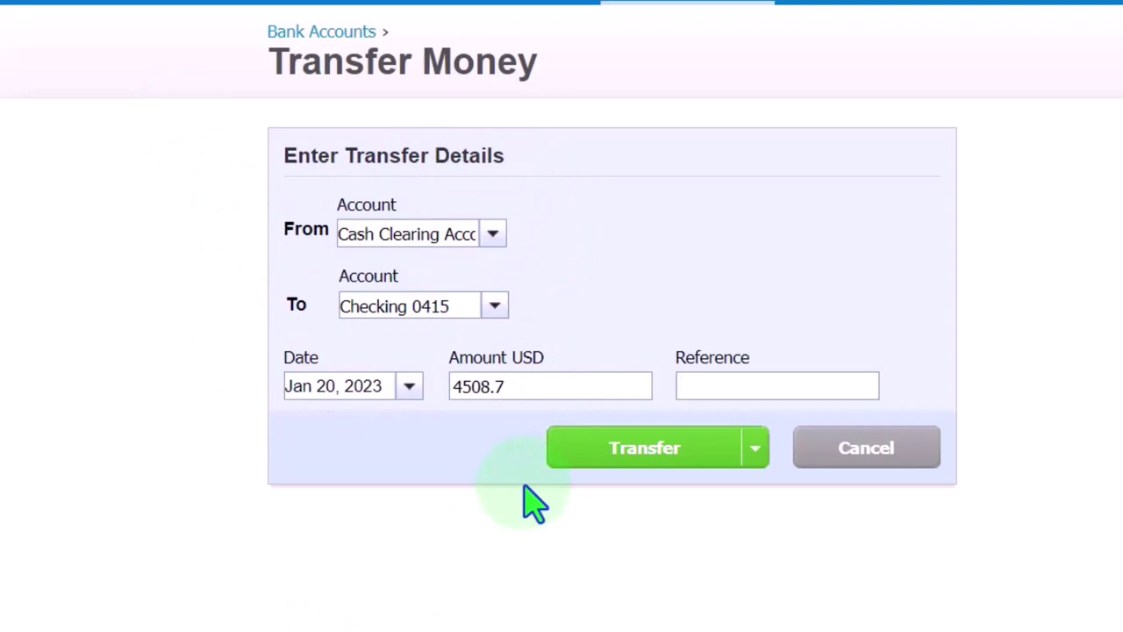
pyautogui.click(581, 447)
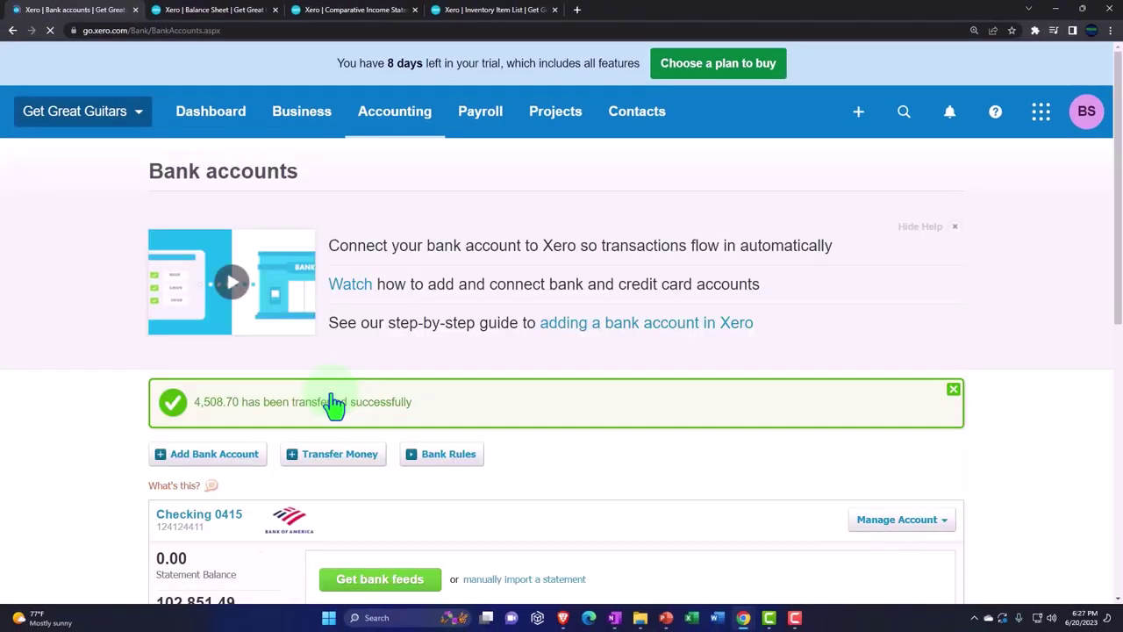
# - Update the Balance Sheet and open the transactions behind Checking 0415's 102,851.49 balance
pyautogui.click(218, 11)
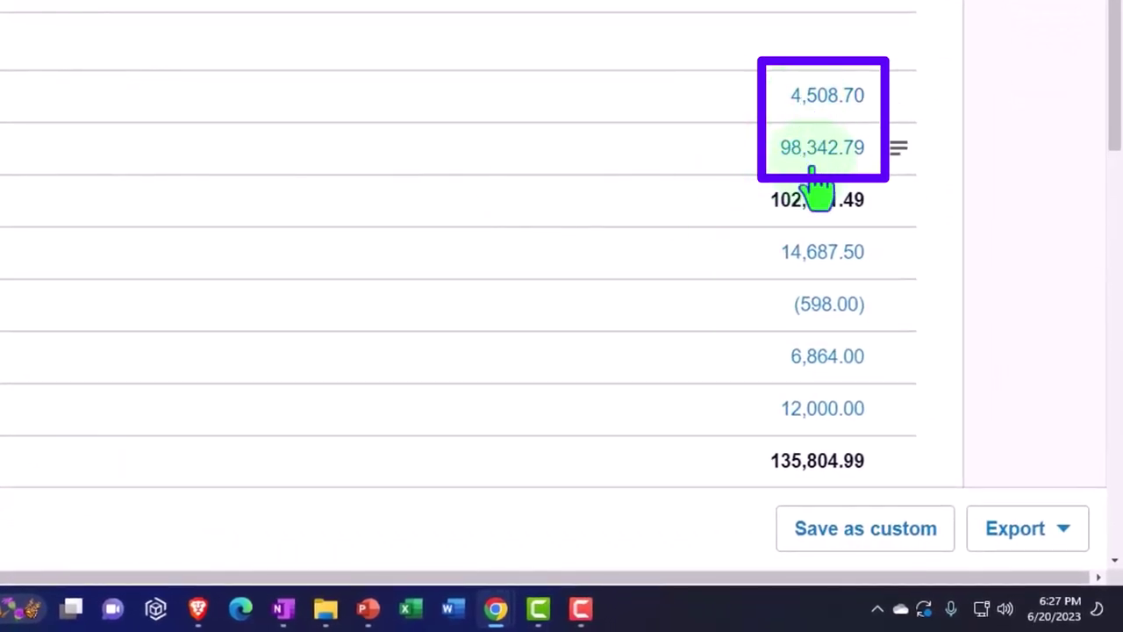
pyautogui.scroll(10, 816, 176)
pyautogui.click(881, 24)
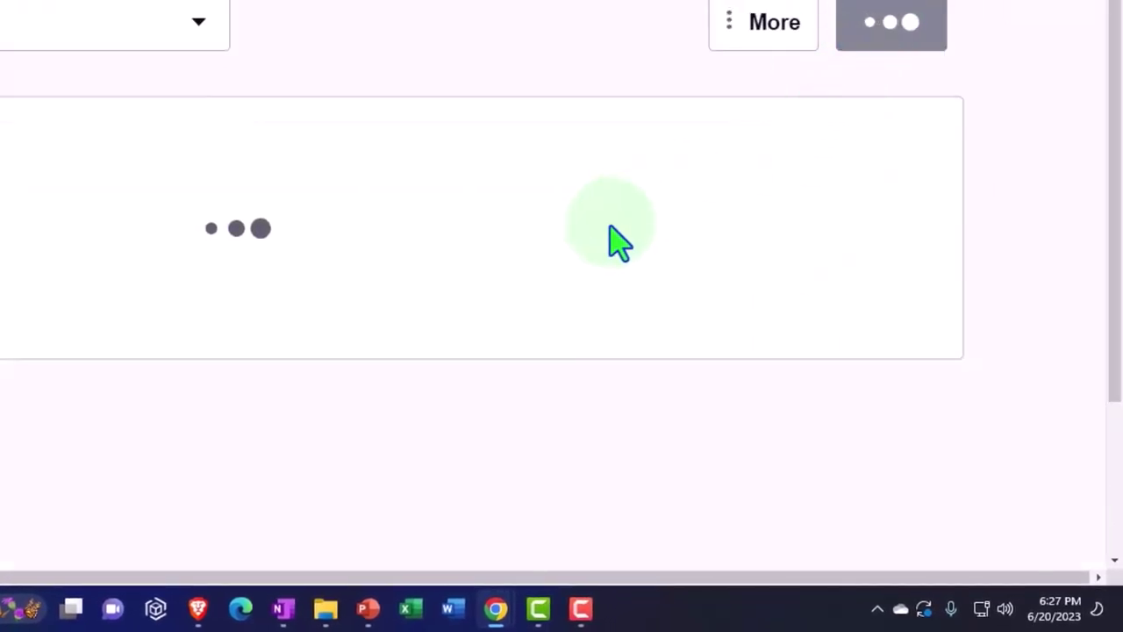
pyautogui.scroll(-4, 614, 239)
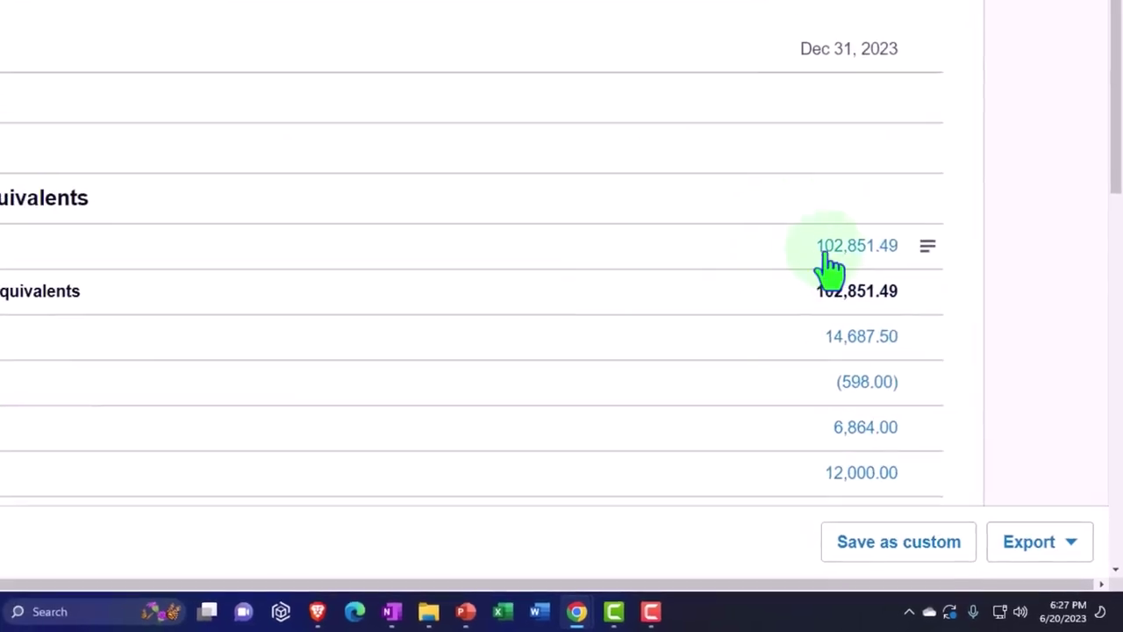
pyautogui.click(834, 248)
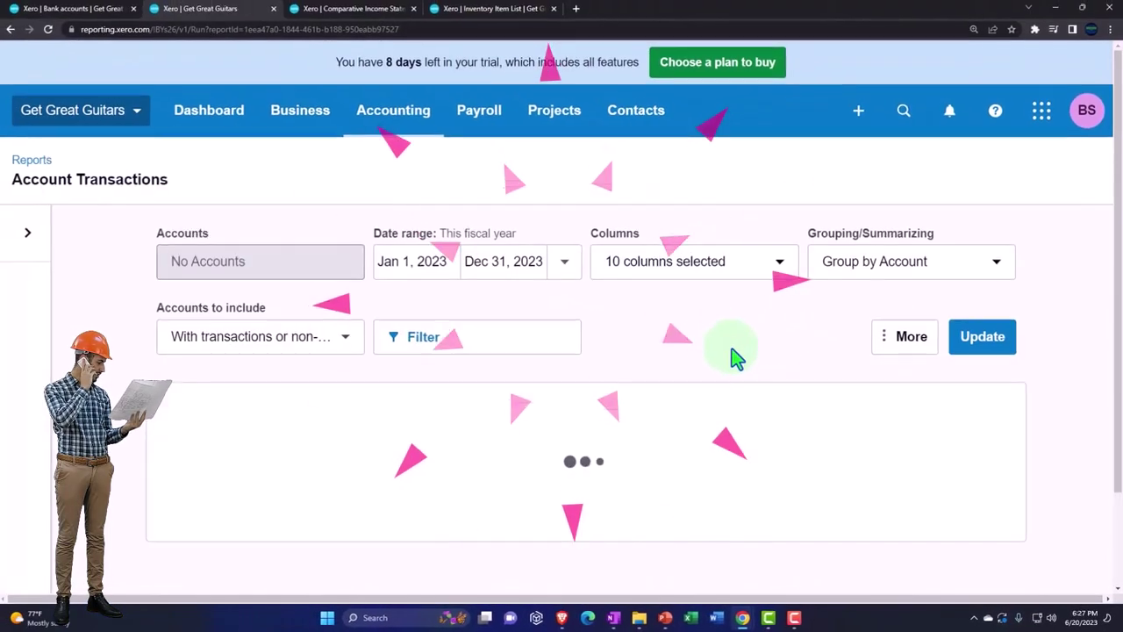
pyautogui.scroll(-5, 736, 355)
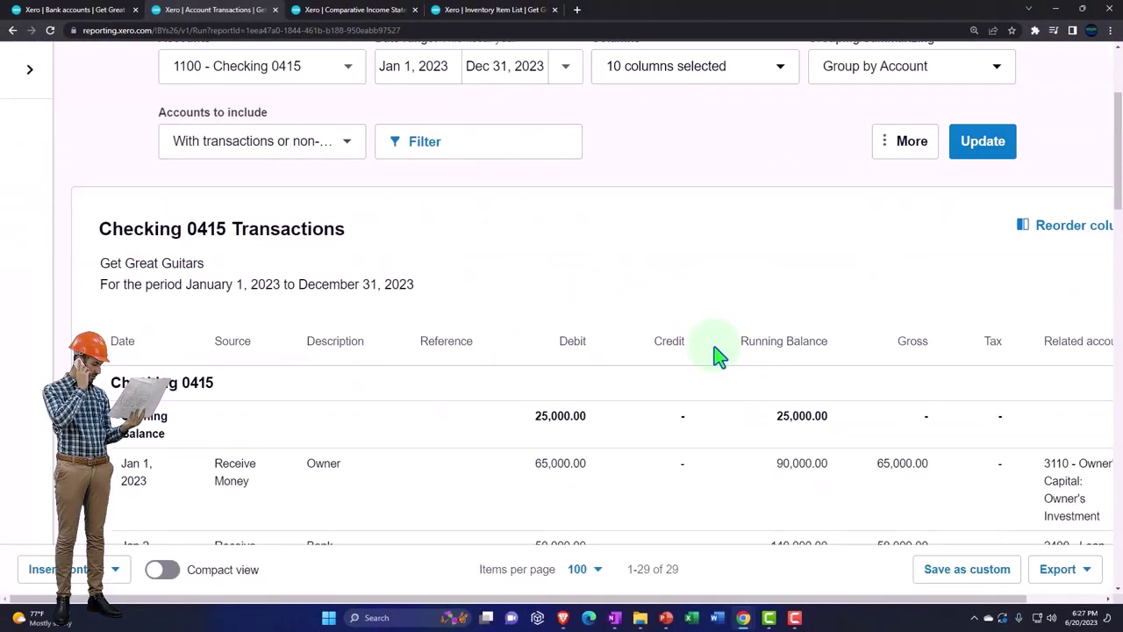
pyautogui.scroll(-15, 718, 355)
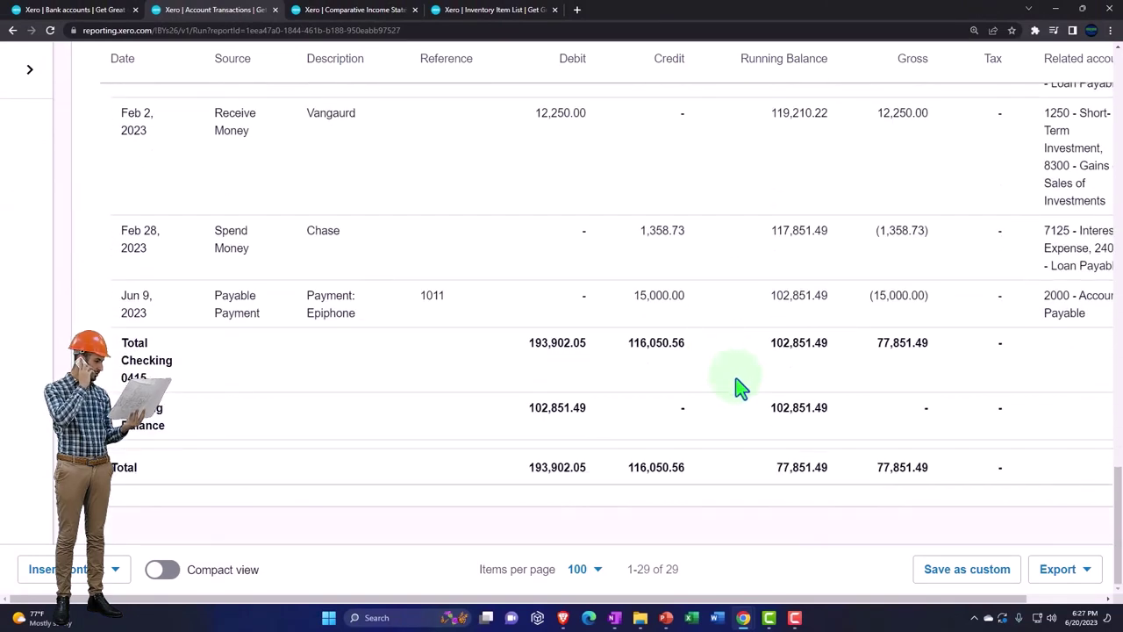
pyautogui.scroll(1, 737, 386)
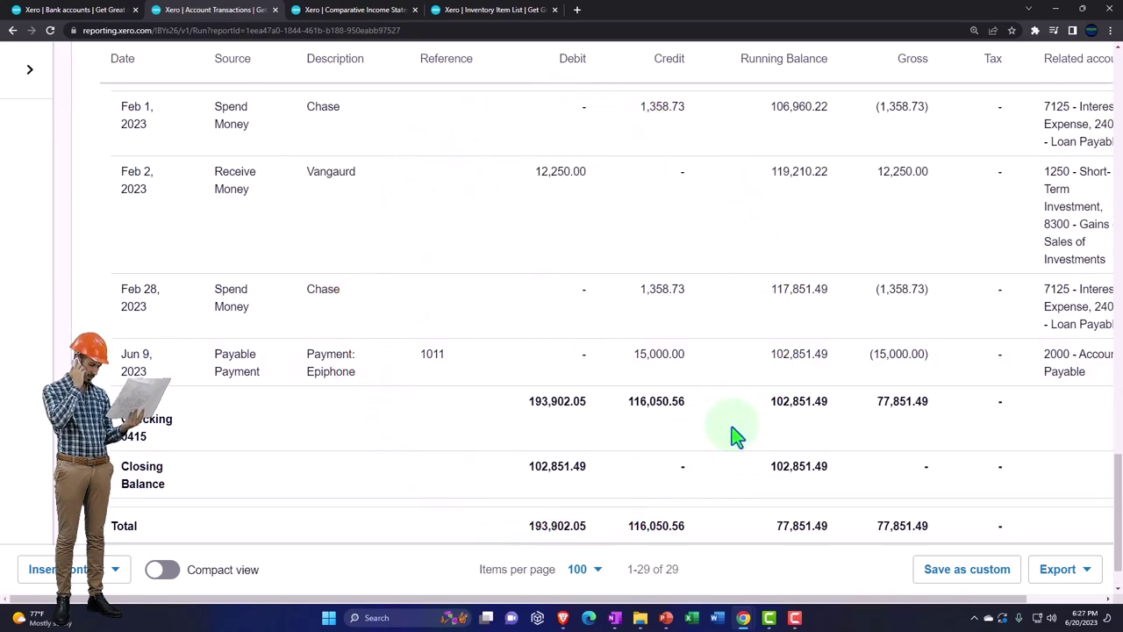
pyautogui.scroll(1, 737, 436)
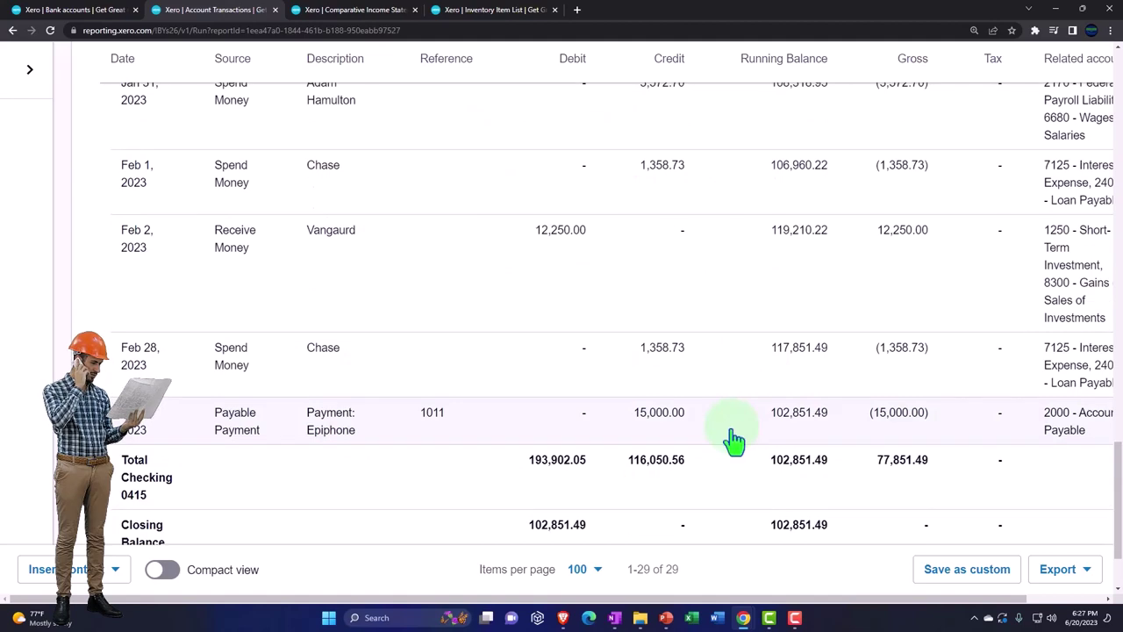
pyautogui.scroll(5, 734, 443)
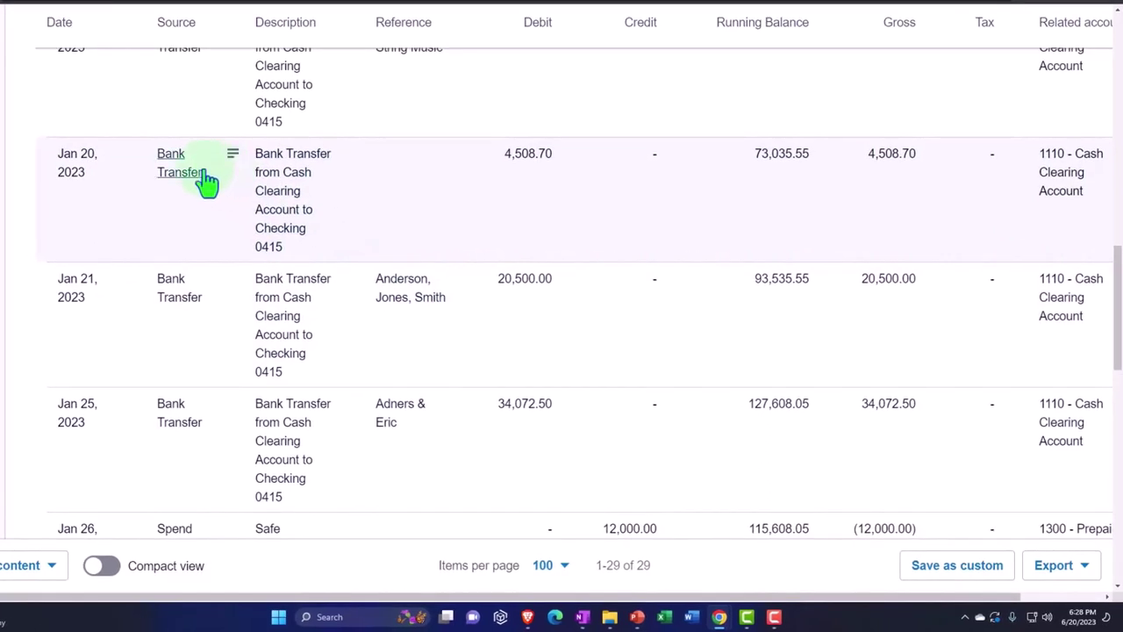
# - Remove & Redo the Jan 20 4,508.70 transfer, confirming its permanent removal
pyautogui.click(773, 165)
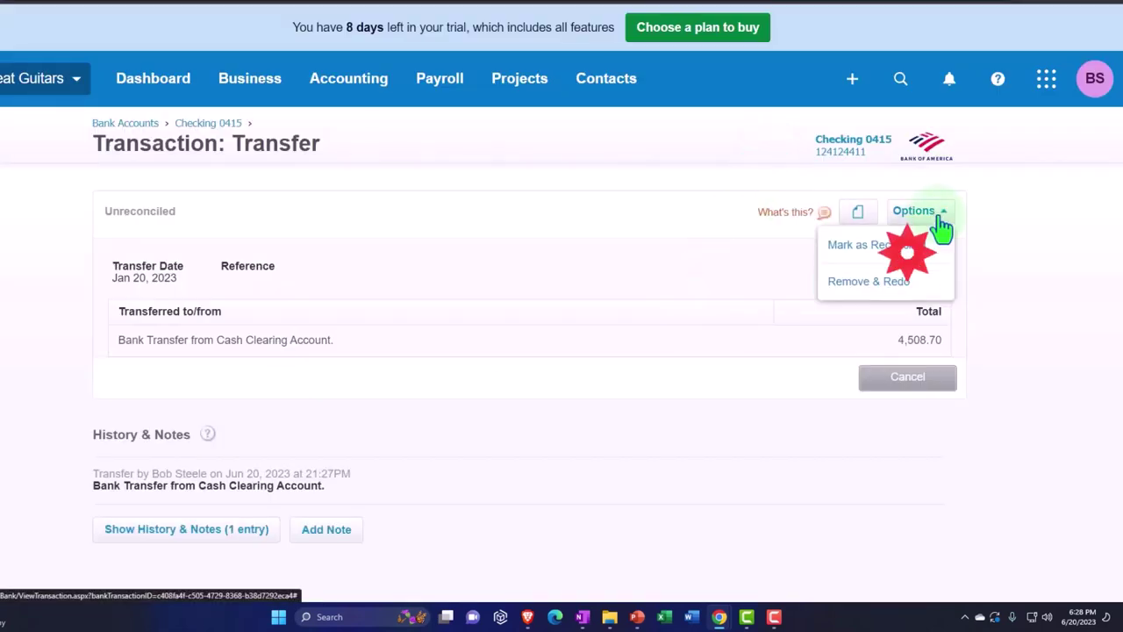
pyautogui.click(900, 285)
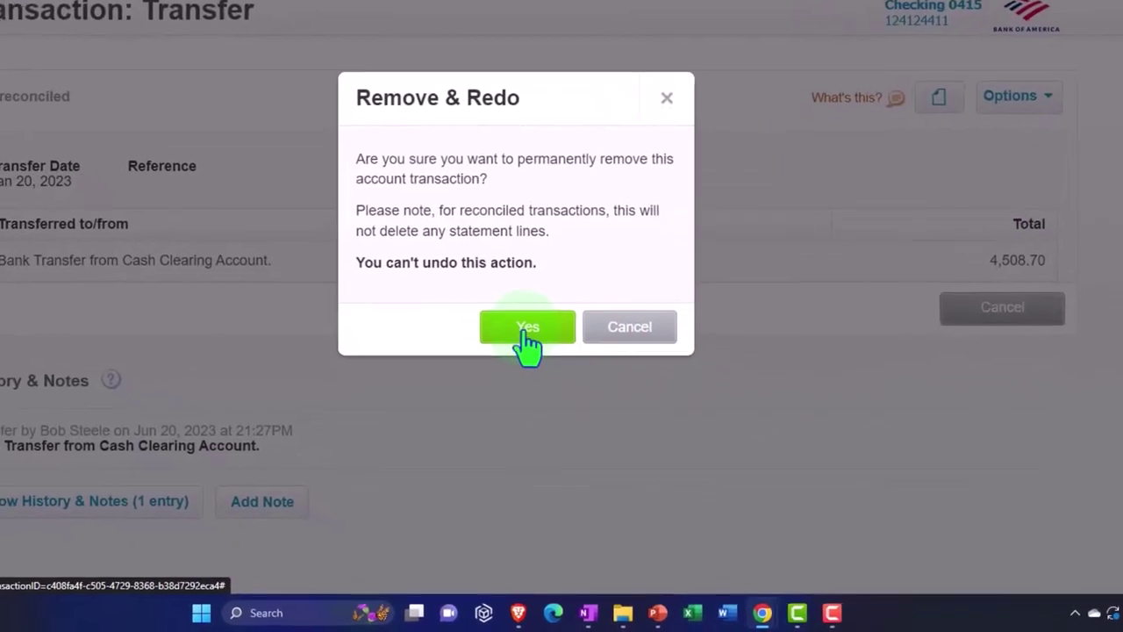
pyautogui.click(535, 393)
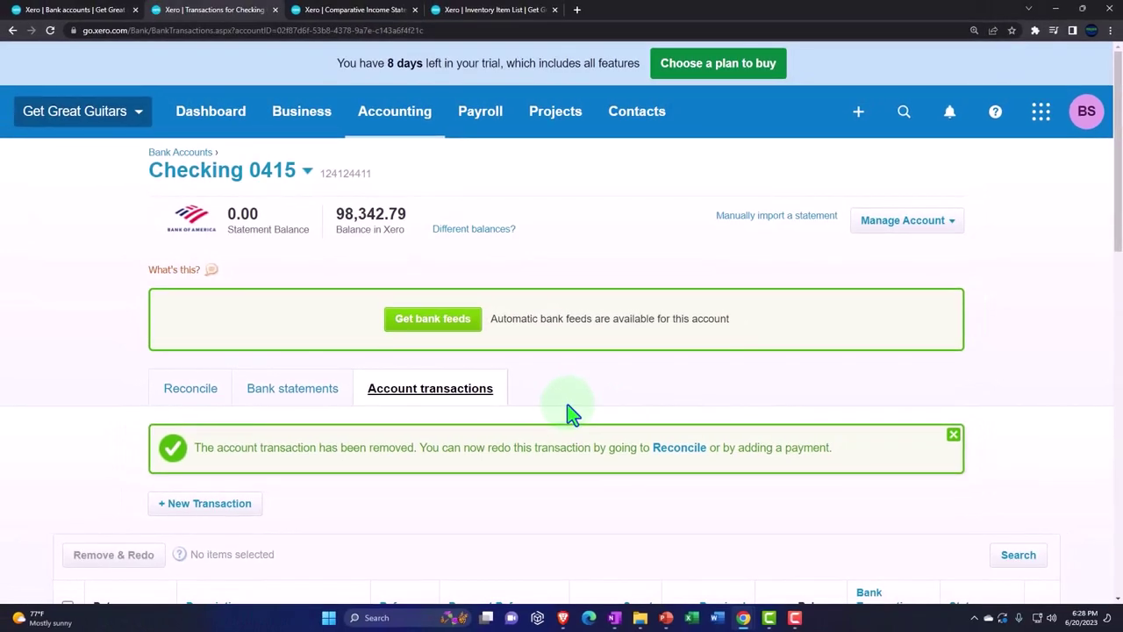
# - Review the updated Checking 0415 list and bring up the Create new menu
pyautogui.scroll(-3, 570, 412)
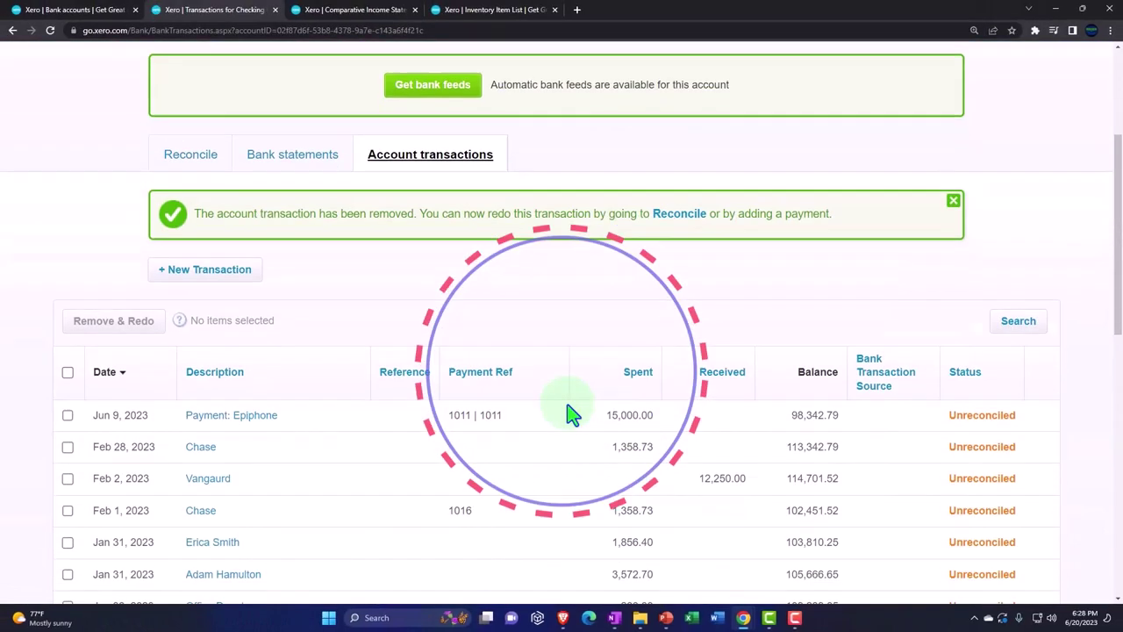
pyautogui.scroll(3, 568, 414)
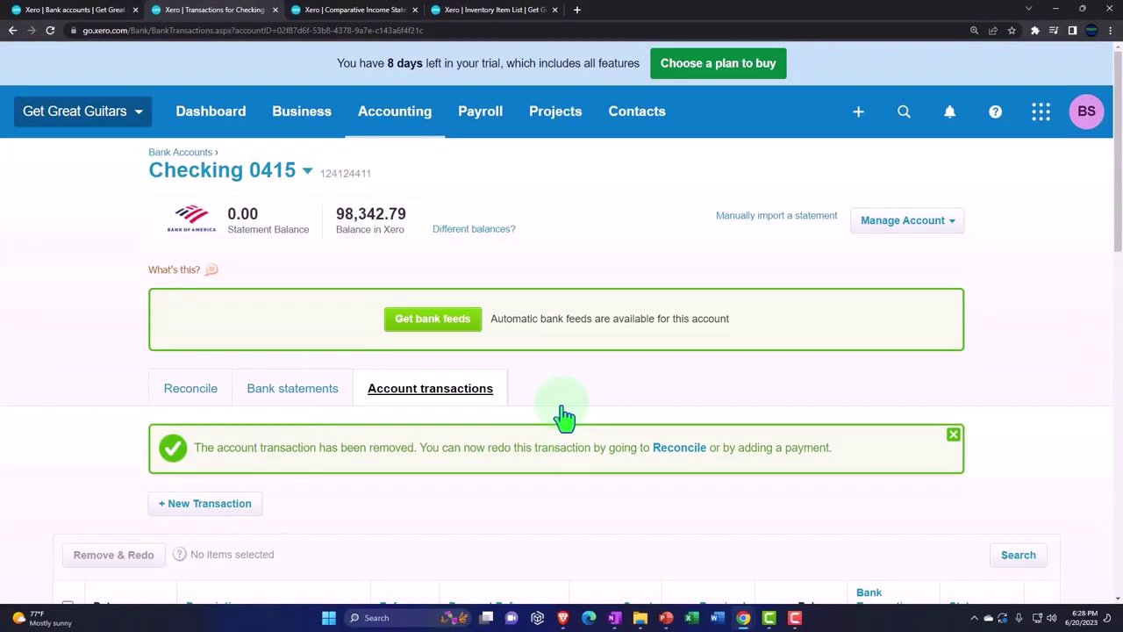
pyautogui.click(852, 123)
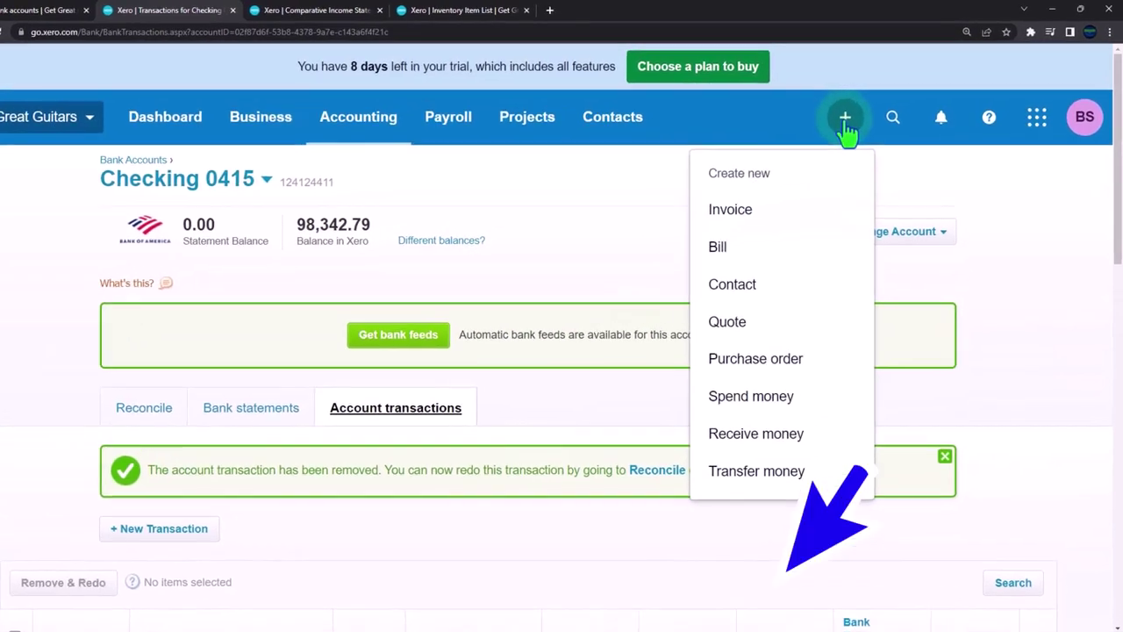
# - Start a money transfer from Cash Clearing Account to Checking 0415
pyautogui.click(693, 558)
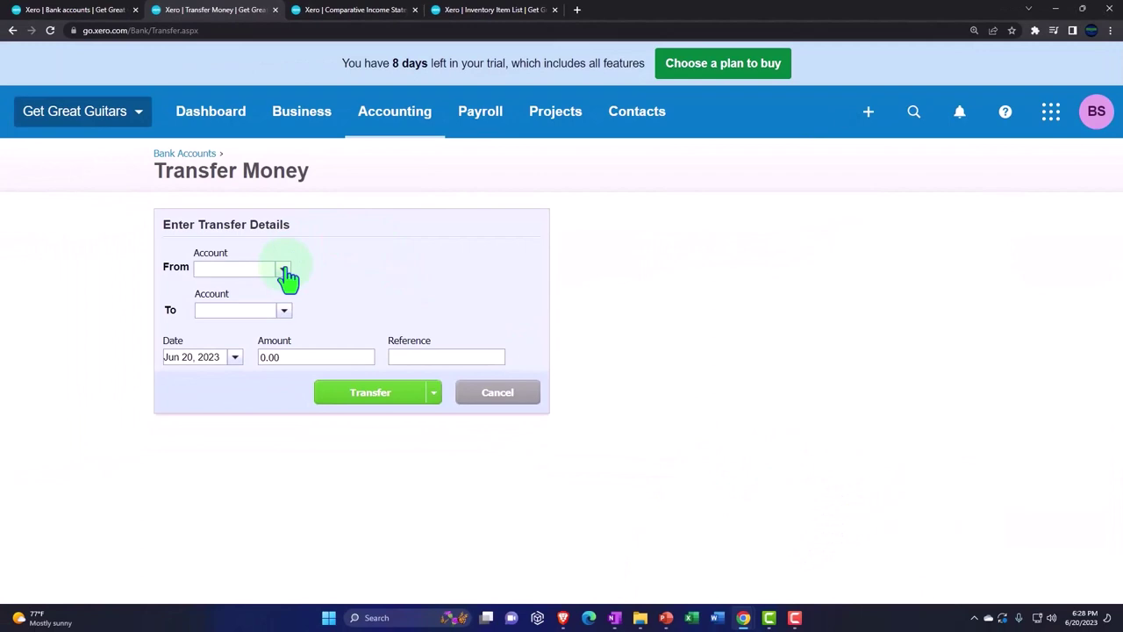
pyautogui.click(284, 270)
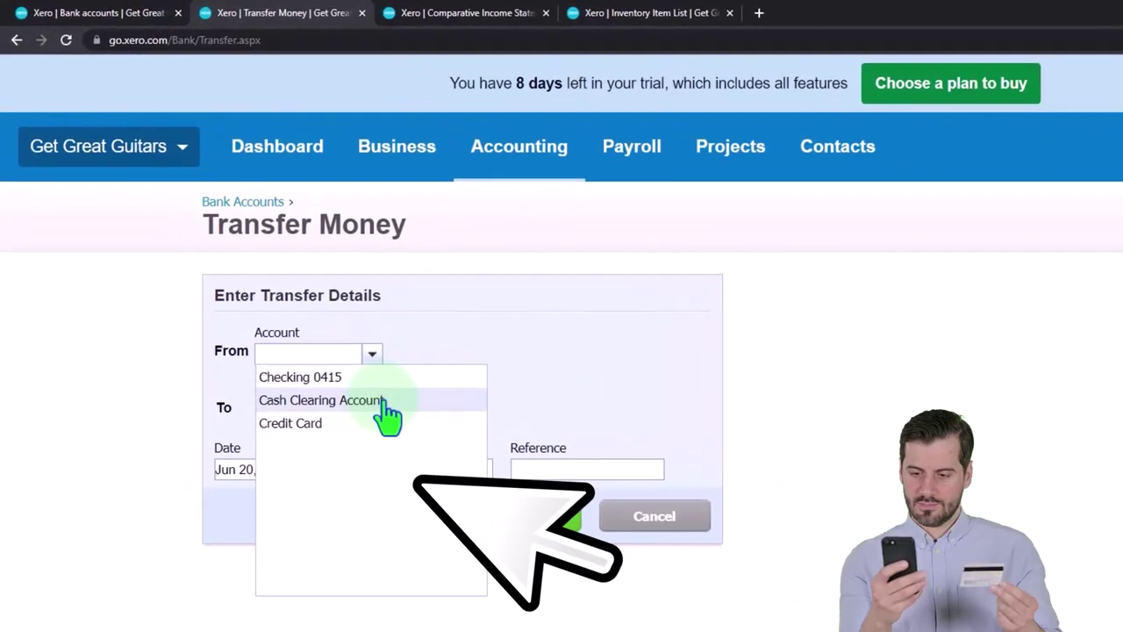
pyautogui.click(384, 399)
pyautogui.click(372, 407)
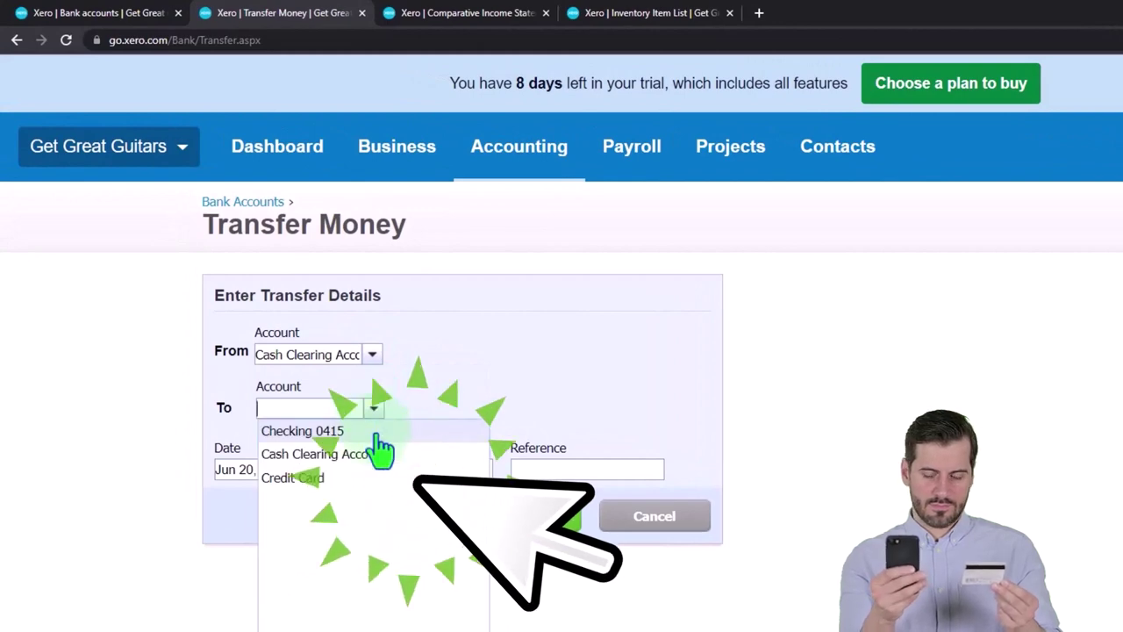
pyautogui.click(372, 437)
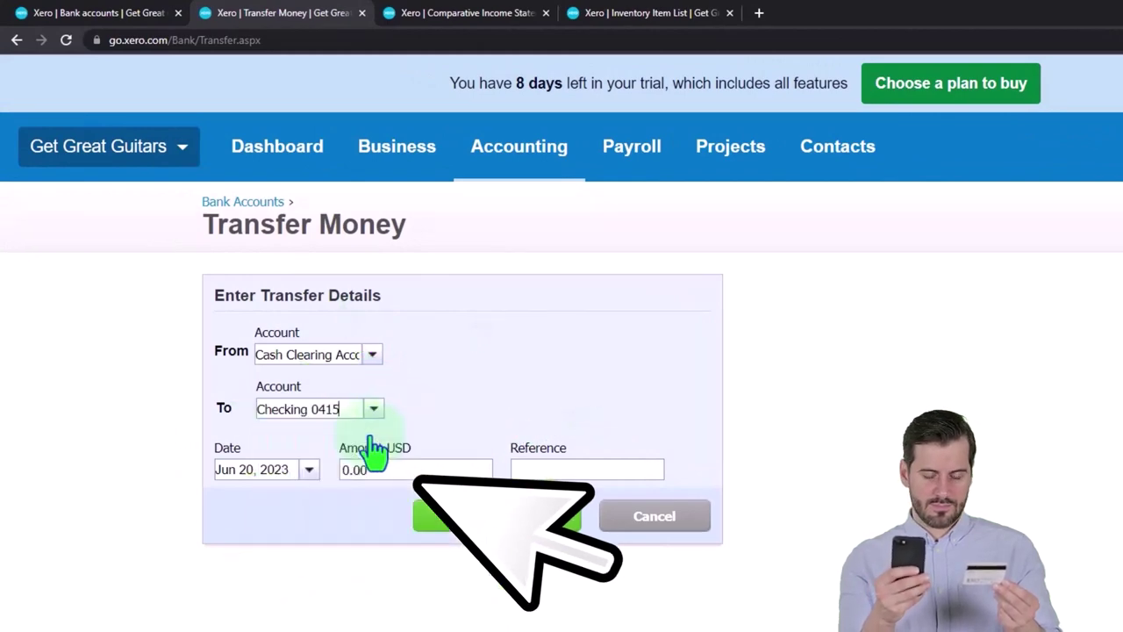
# - Date the transfer Feb 20, 2023, enter 4508.7 as the amount and complete it
pyautogui.click(310, 472)
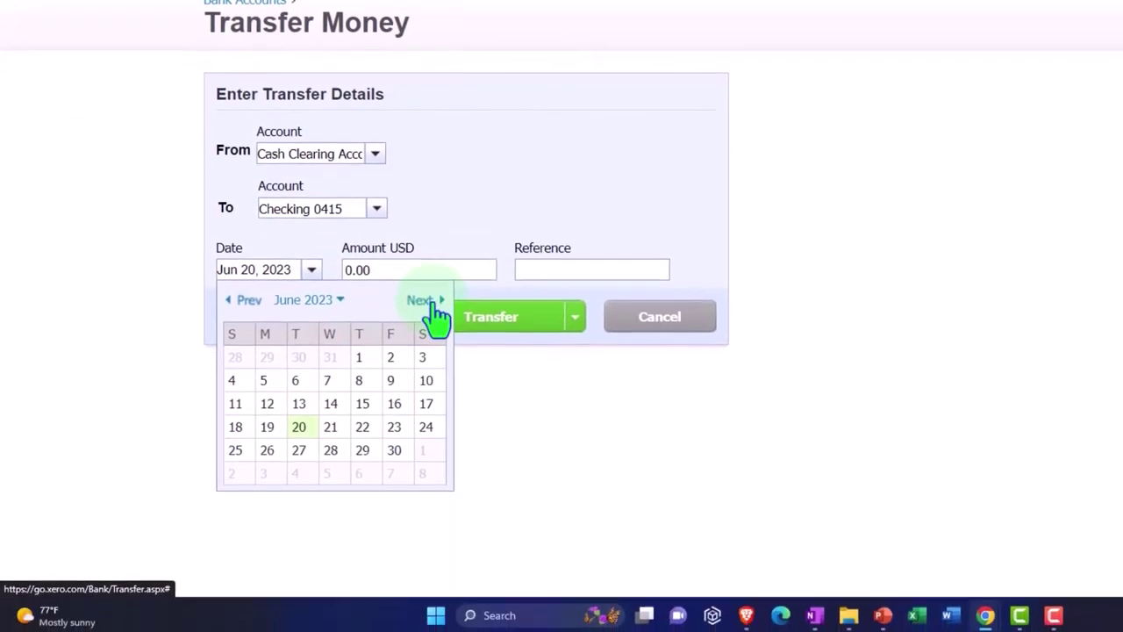
pyautogui.click(431, 333)
pyautogui.click(238, 303)
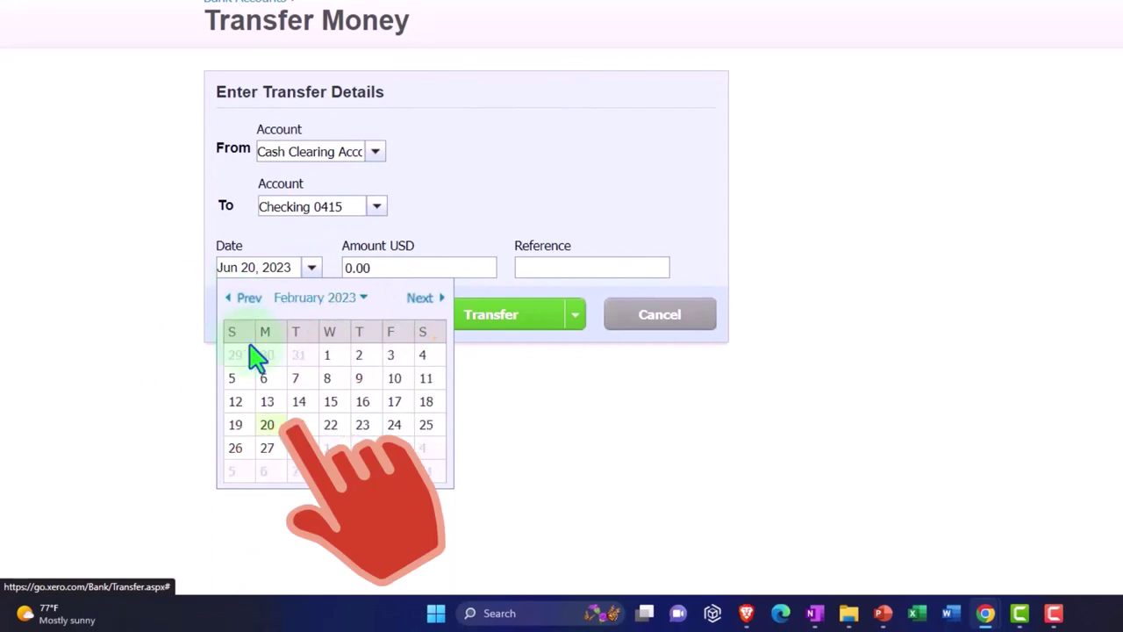
pyautogui.click(267, 430)
pyautogui.click(398, 272)
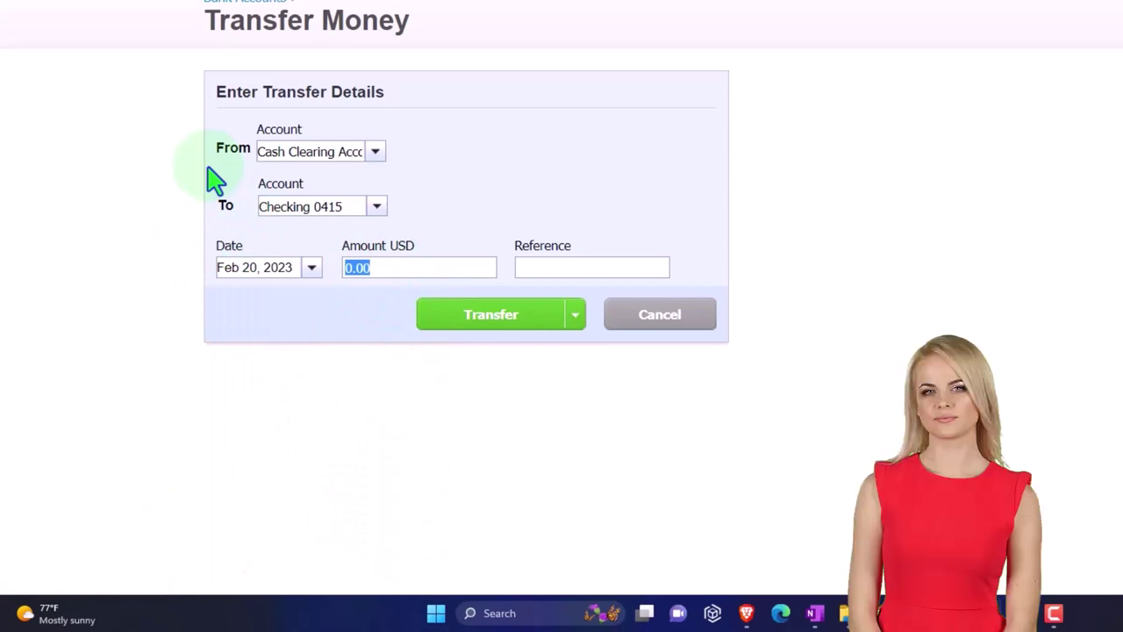
pyautogui.write('4508.7')
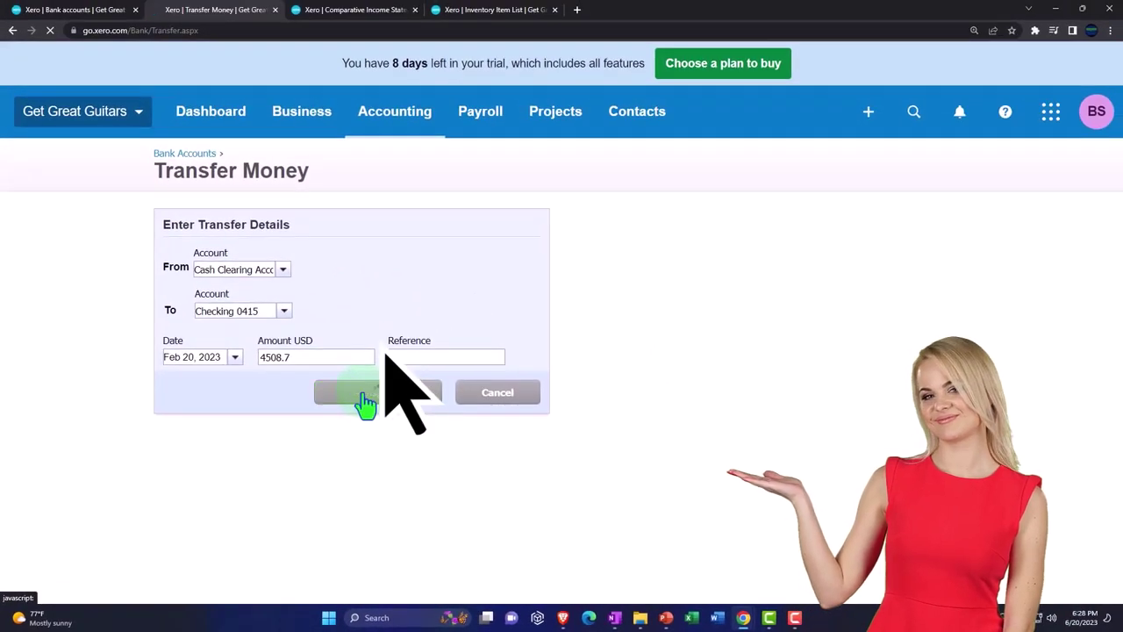
pyautogui.click(365, 402)
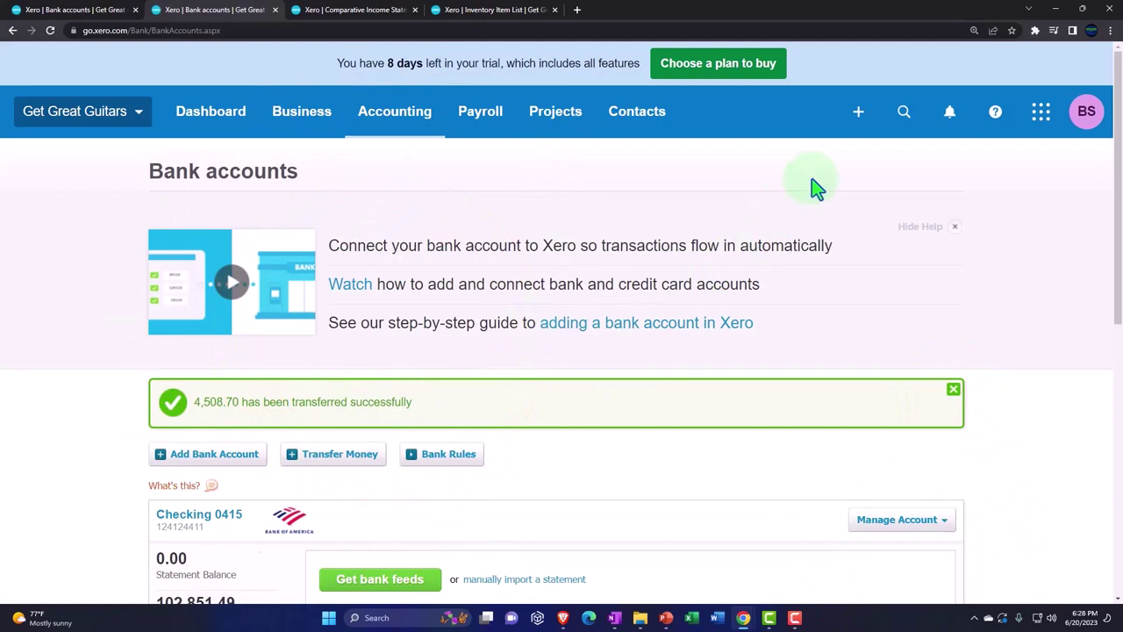
# - Run the Balance Sheet with a custom date of Dec 31, 2023
pyautogui.click(425, 121)
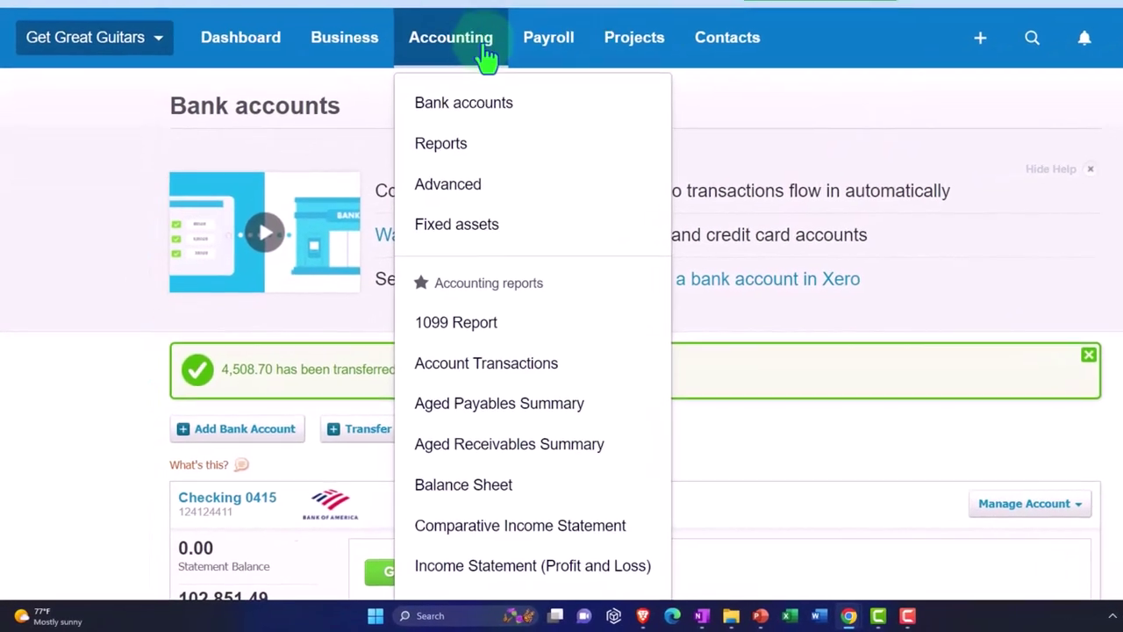
pyautogui.click(447, 485)
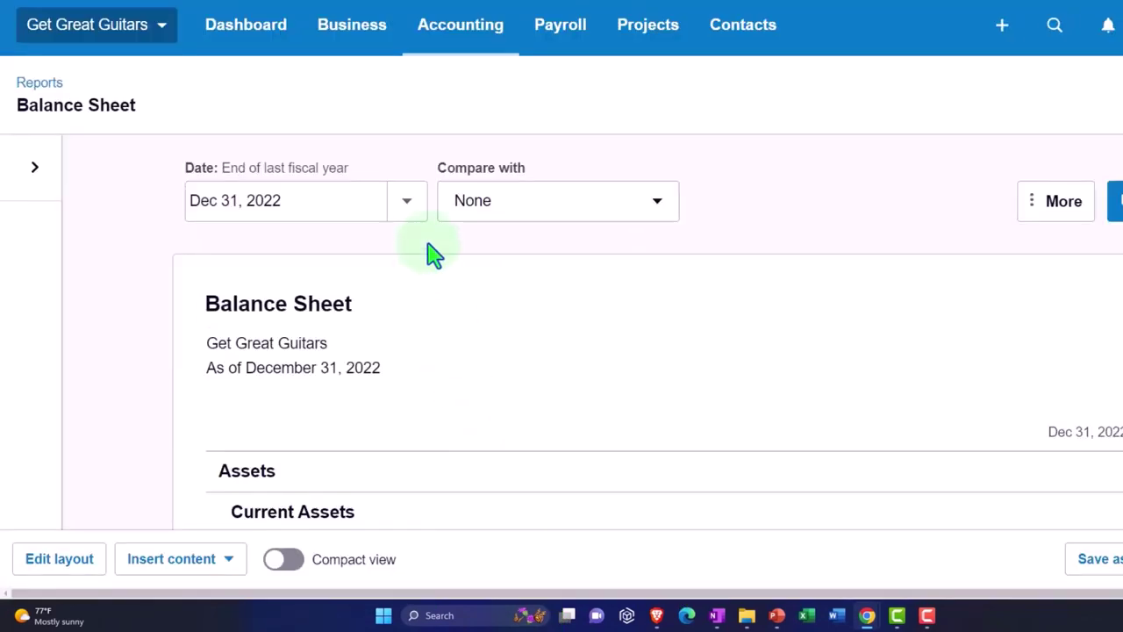
pyautogui.click(411, 205)
pyautogui.click(506, 518)
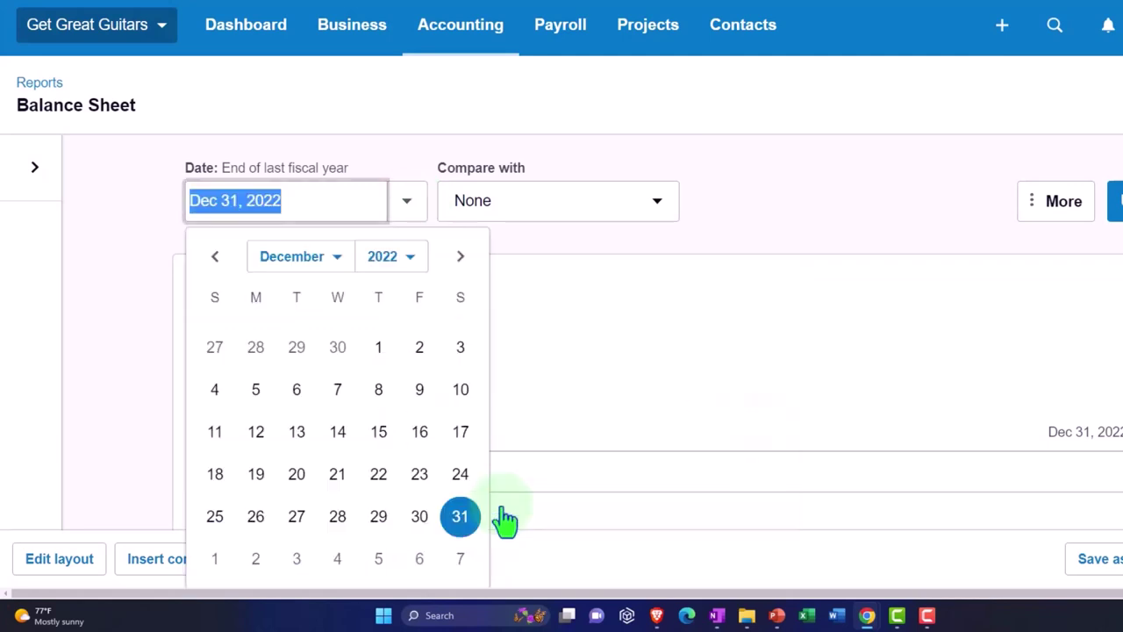
pyautogui.click(423, 267)
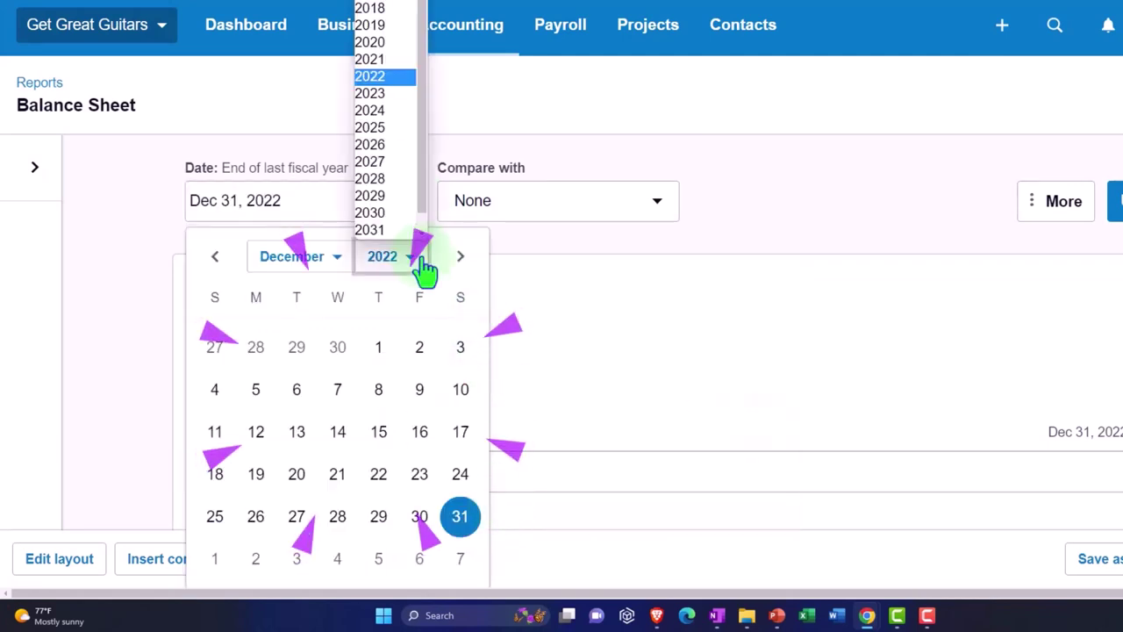
pyautogui.click(369, 93)
pyautogui.click(219, 562)
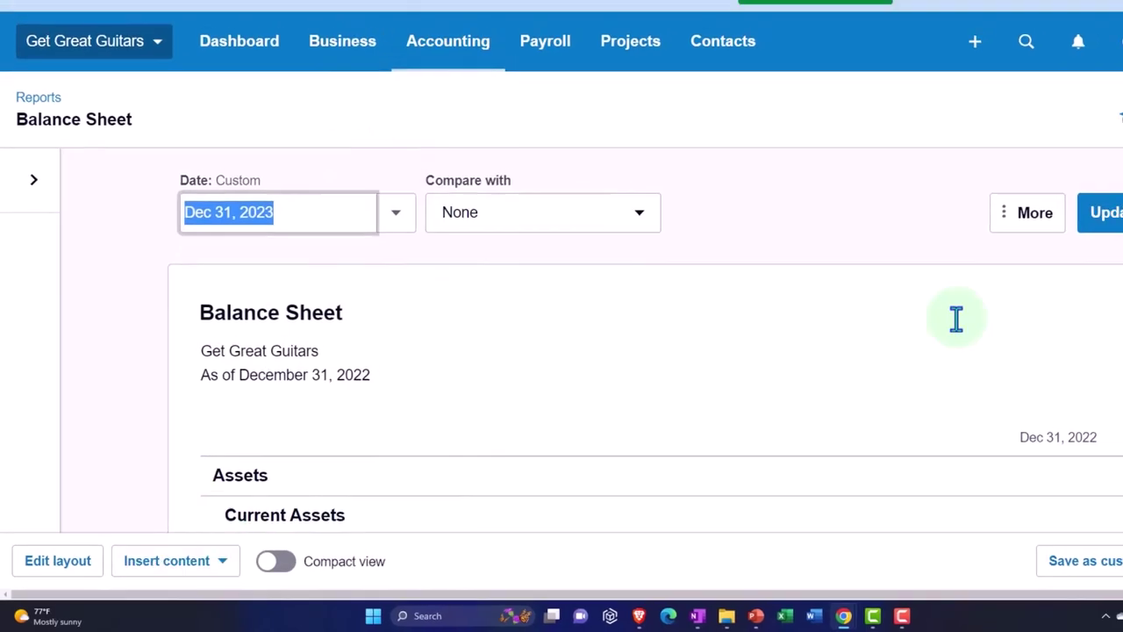
pyautogui.click(1060, 232)
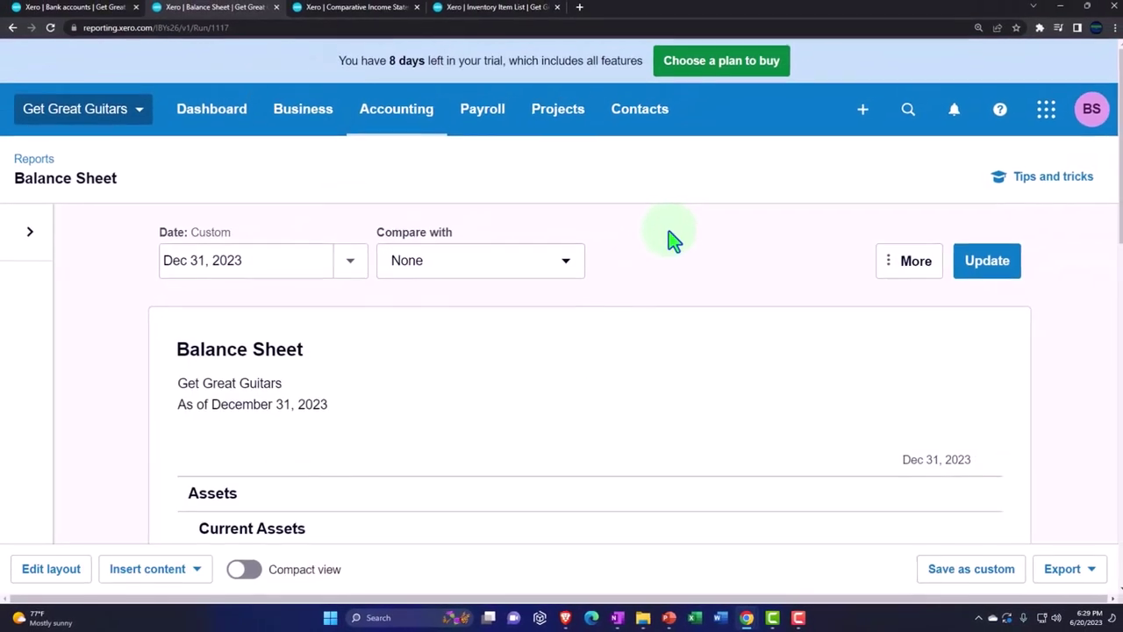
pyautogui.scroll(-4, 671, 241)
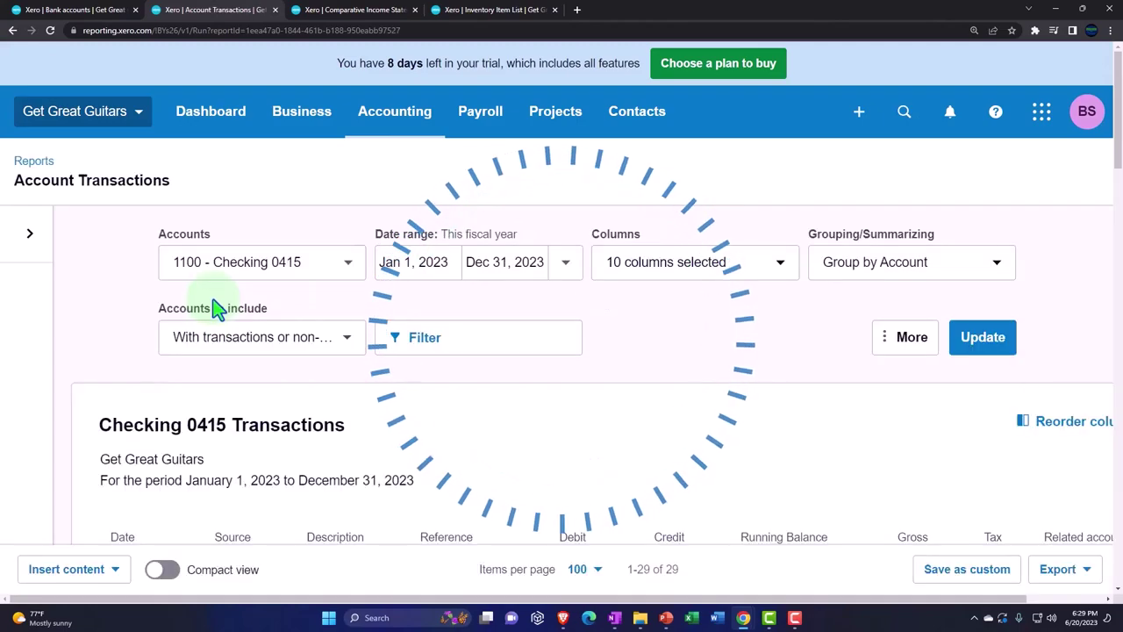
pyautogui.scroll(-15, 218, 316)
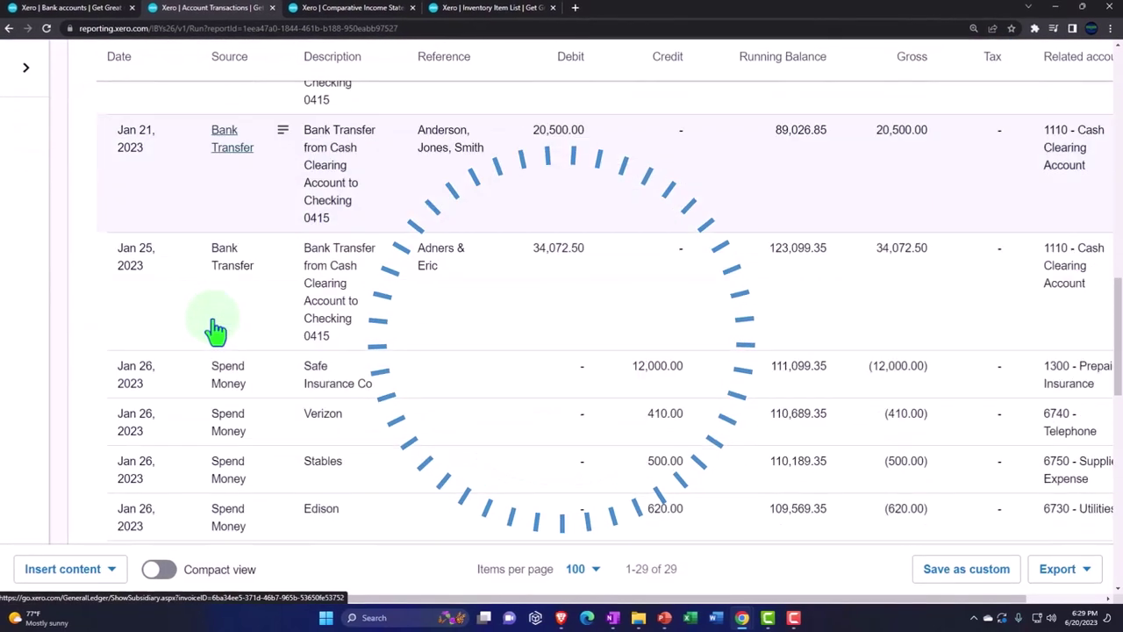
pyautogui.scroll(-15, 216, 330)
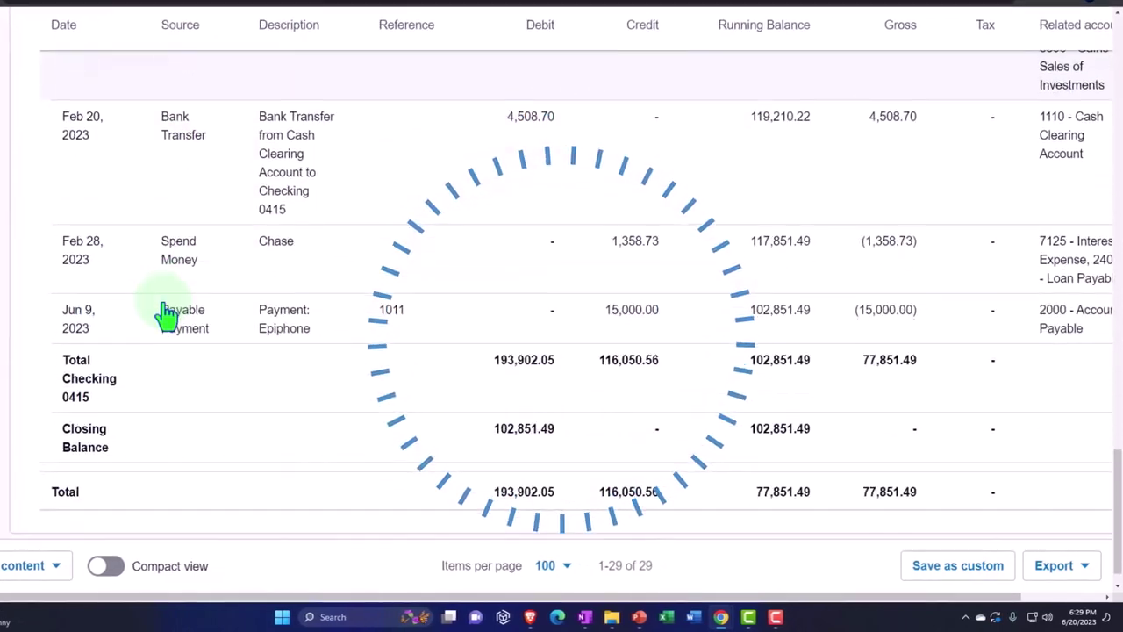
pyautogui.scroll(-1, 167, 314)
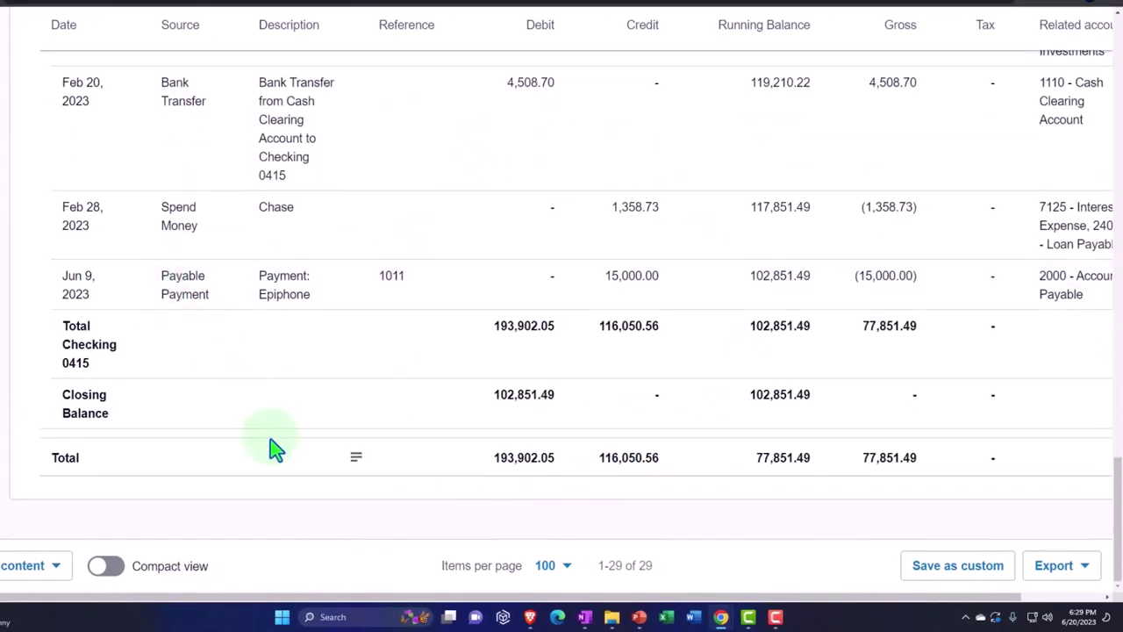
pyautogui.scroll(1, 271, 449)
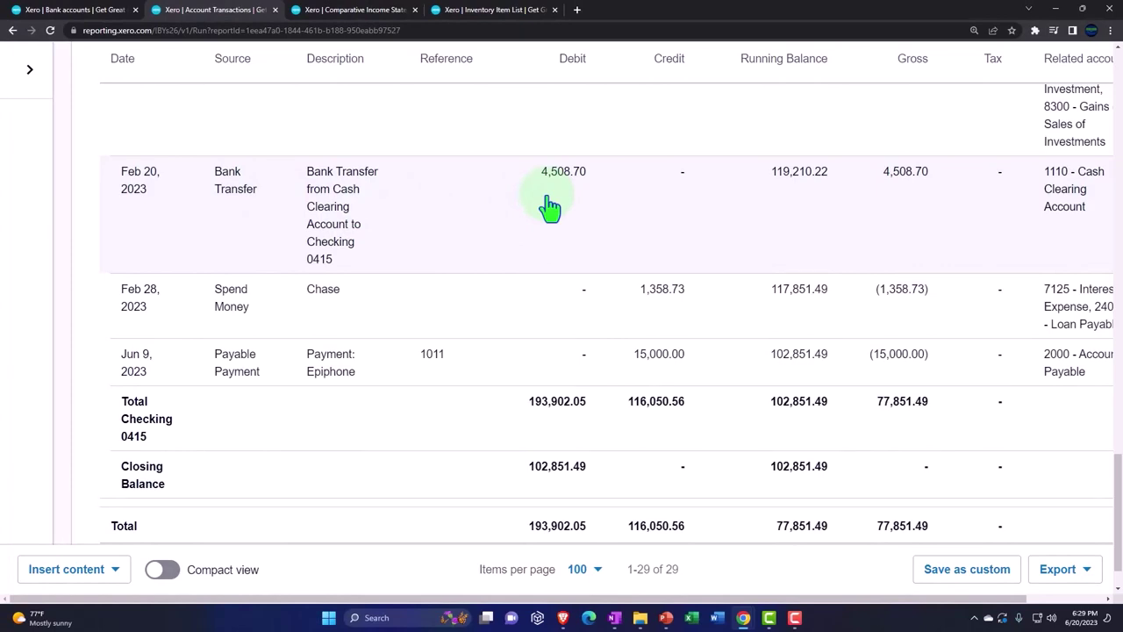
pyautogui.scroll(20, 548, 208)
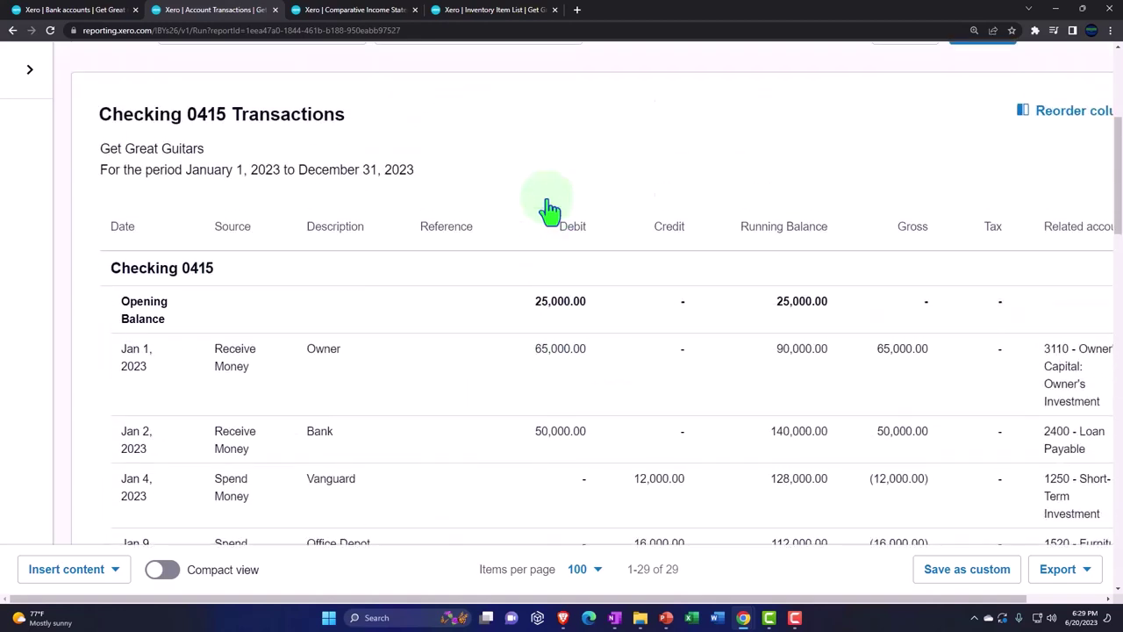
pyautogui.scroll(5, 549, 208)
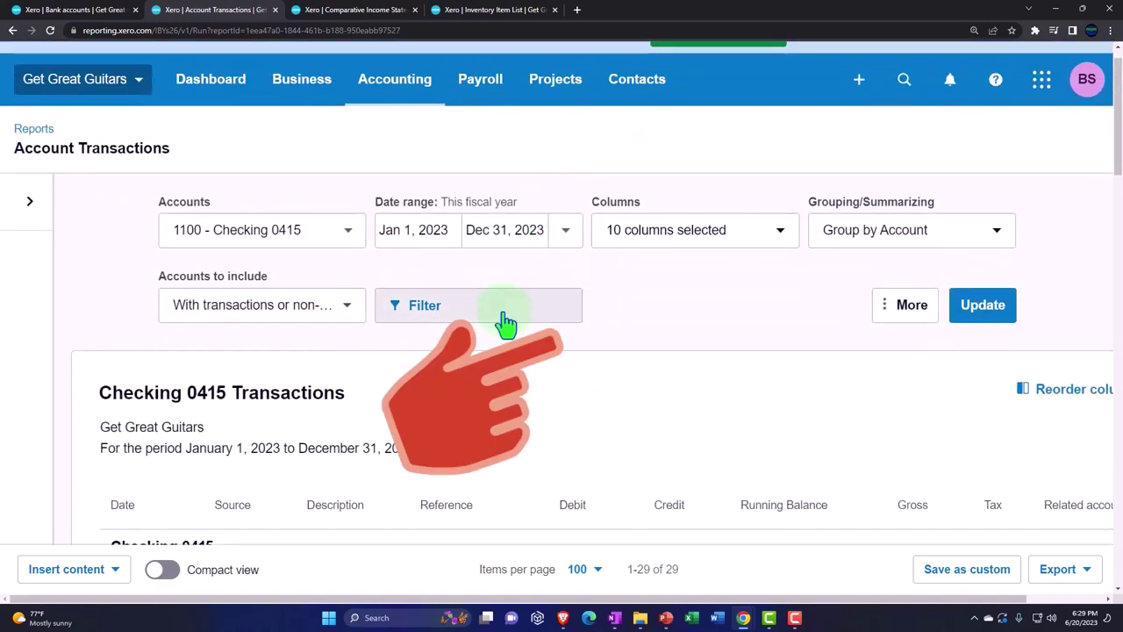
pyautogui.click(504, 308)
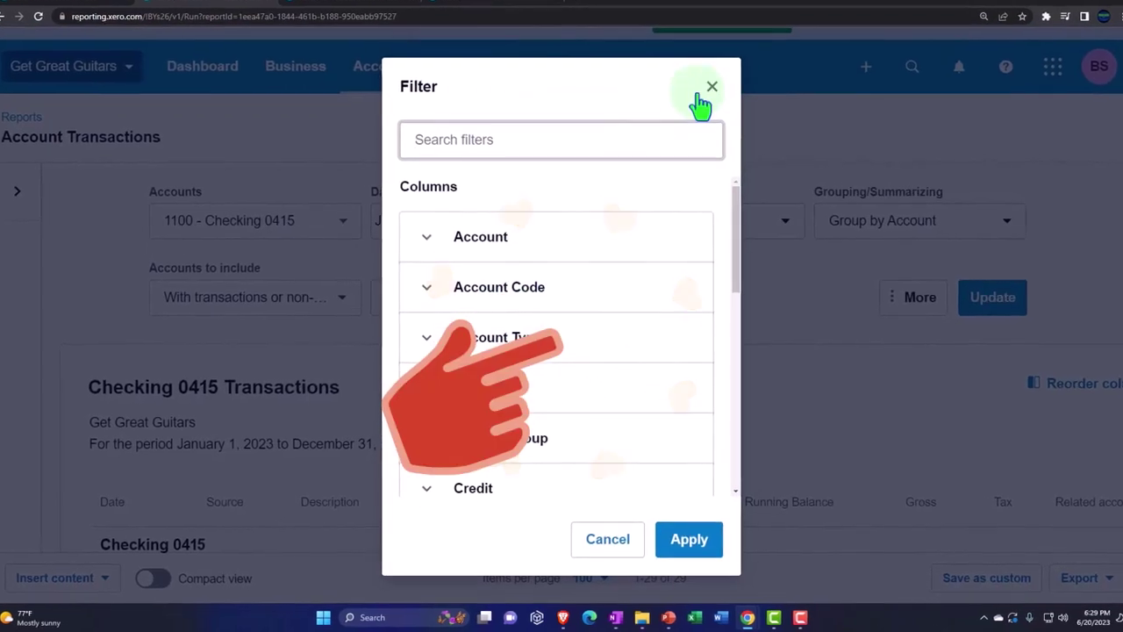
pyautogui.click(709, 88)
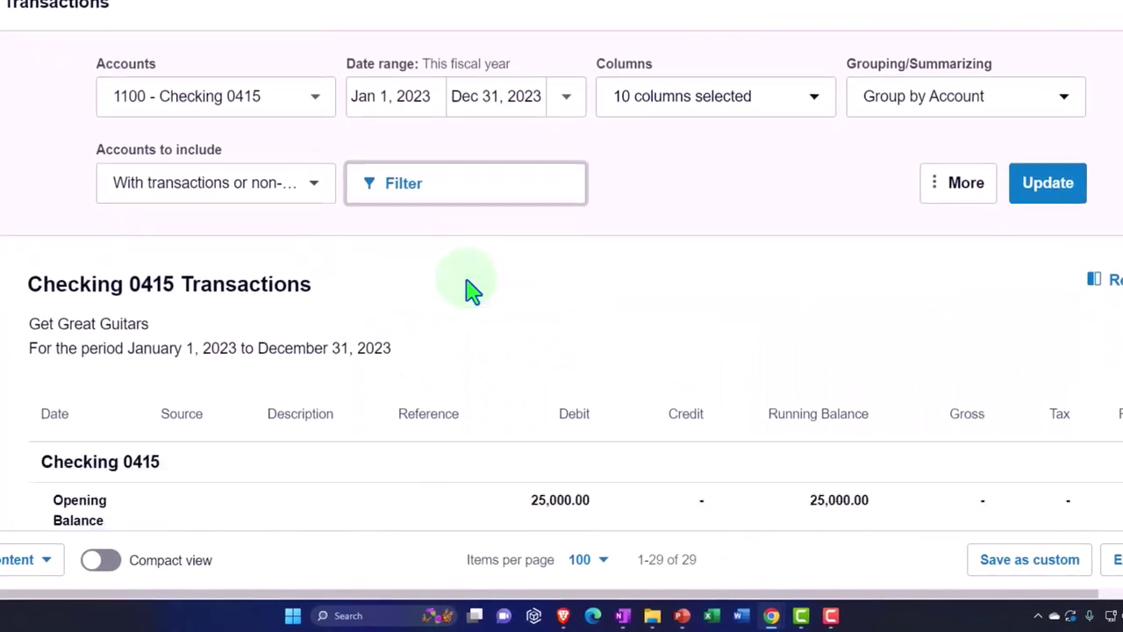
pyautogui.scroll(-12, 471, 290)
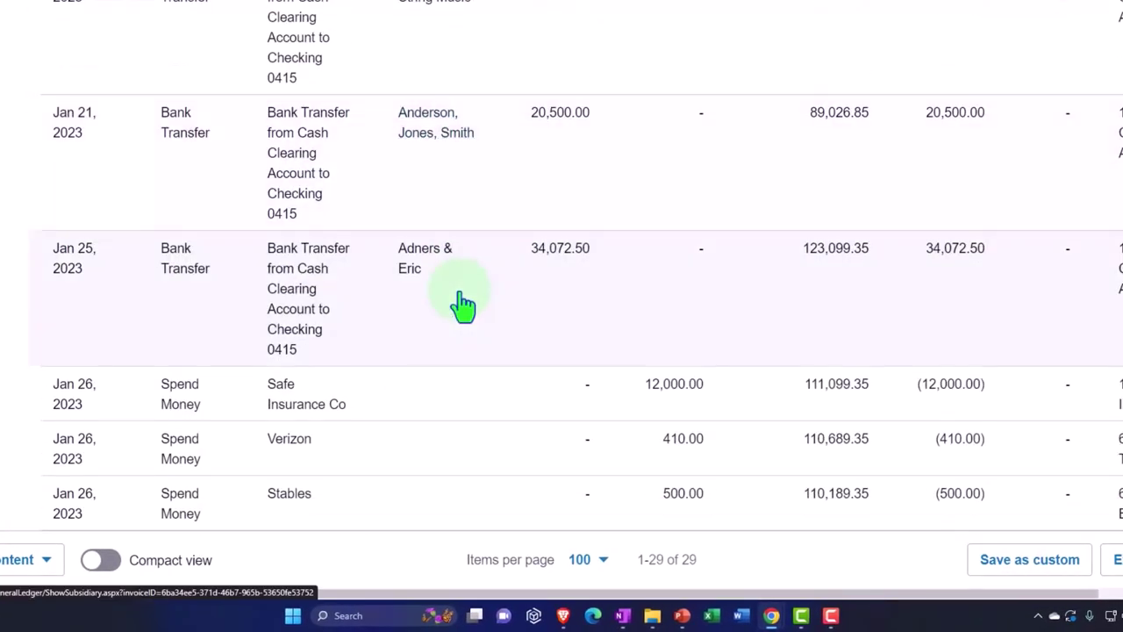
pyautogui.scroll(-10, 397, 338)
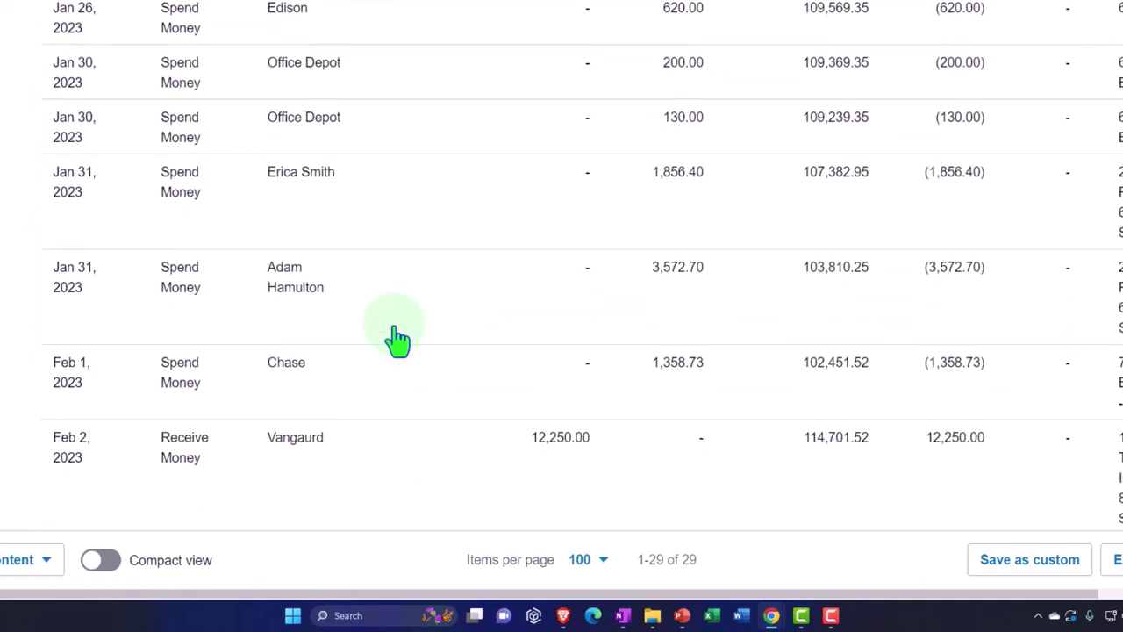
pyautogui.scroll(-3, 397, 338)
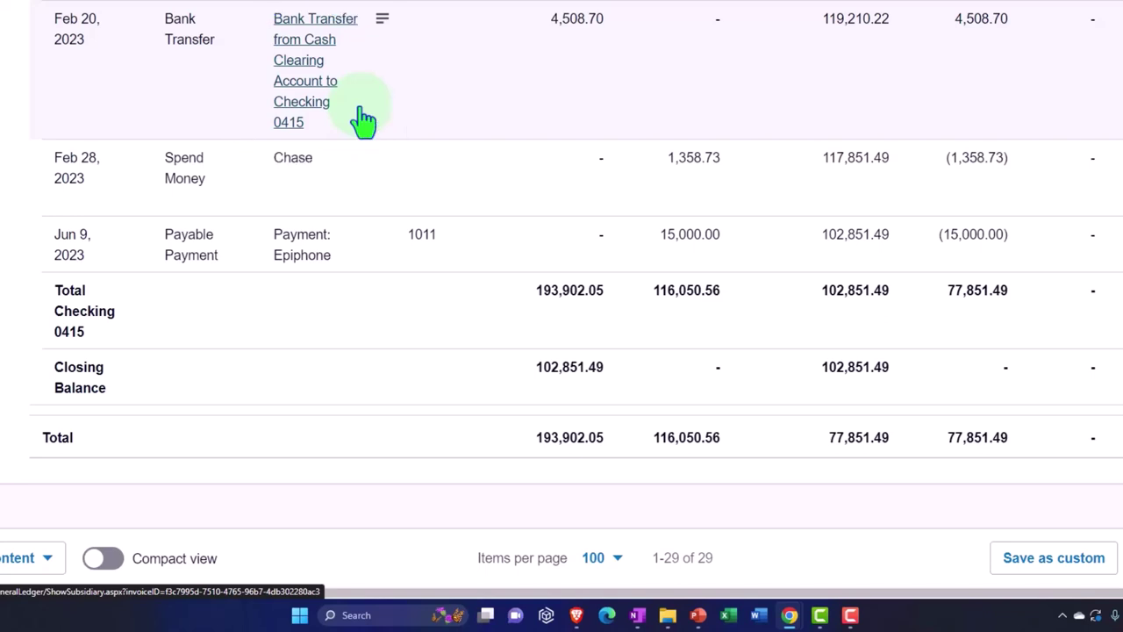
pyautogui.scroll(15, 314, 165)
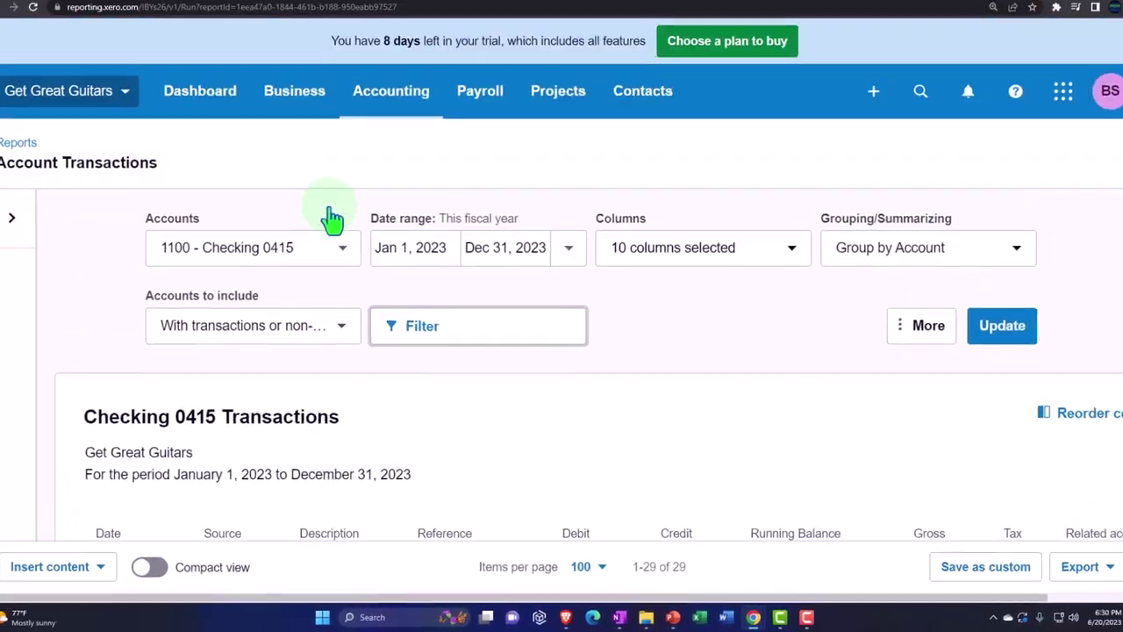
# - Check Cash and Cash Equivalents on the Dec 31, 2023 Balance Sheet for Checking 0415 at 102,851.49
pyautogui.click(32, 6)
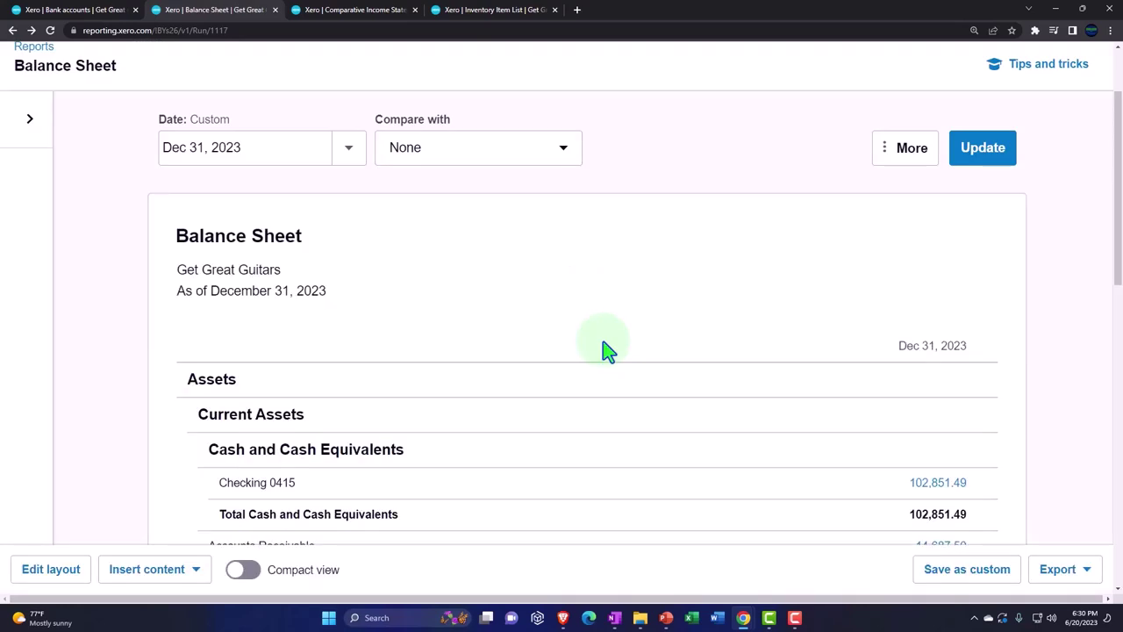
pyautogui.scroll(-2, 602, 351)
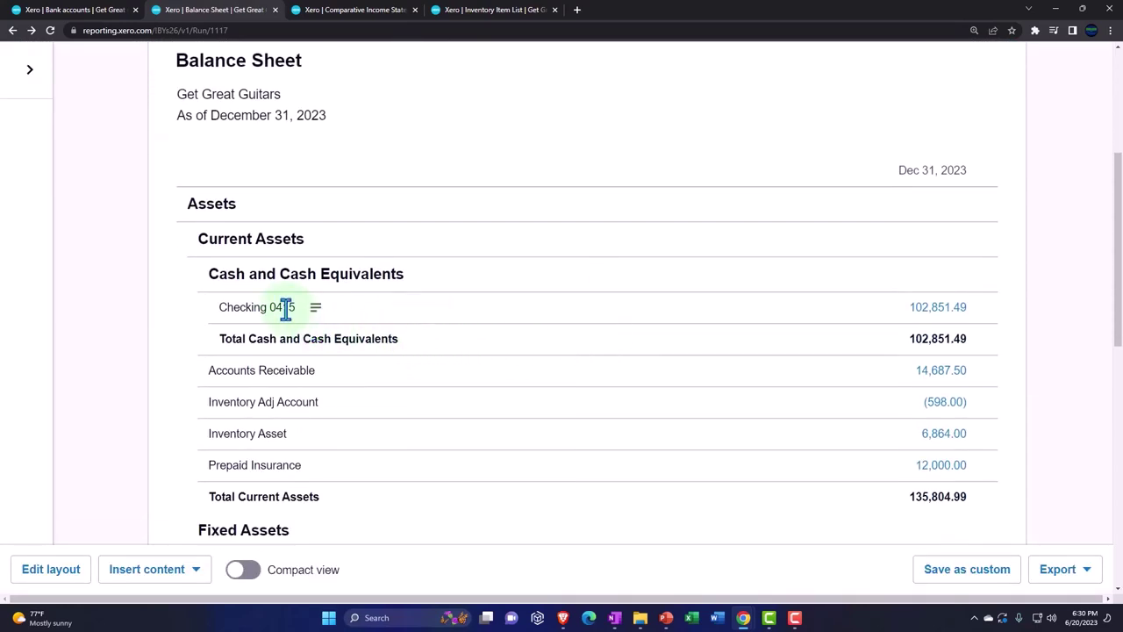
pyautogui.click(200, 323)
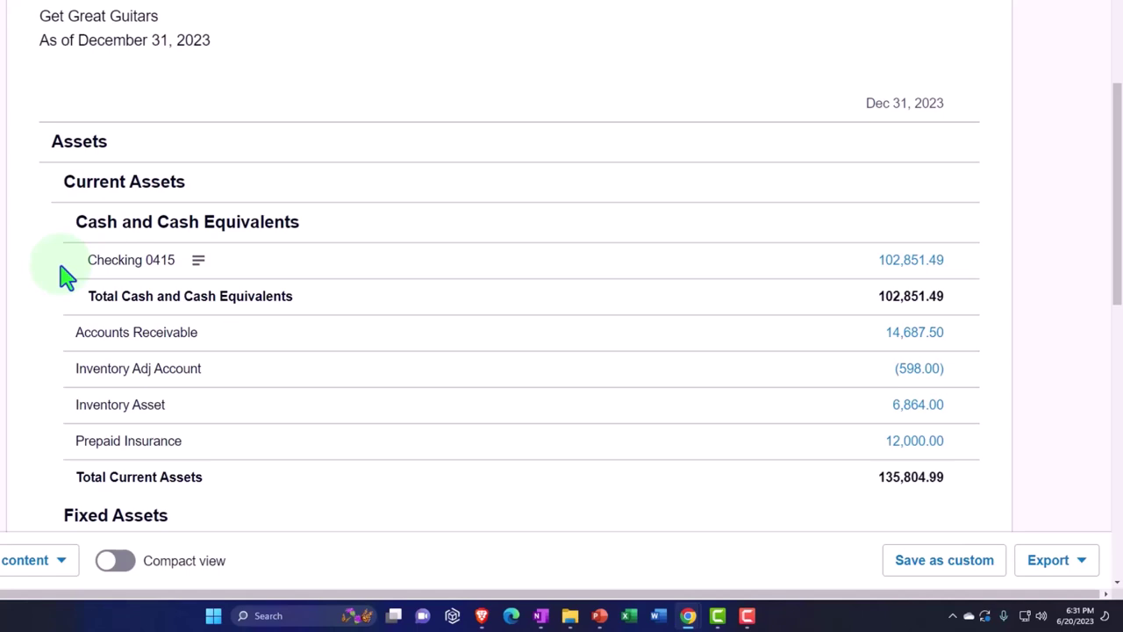
pyautogui.click(66, 276)
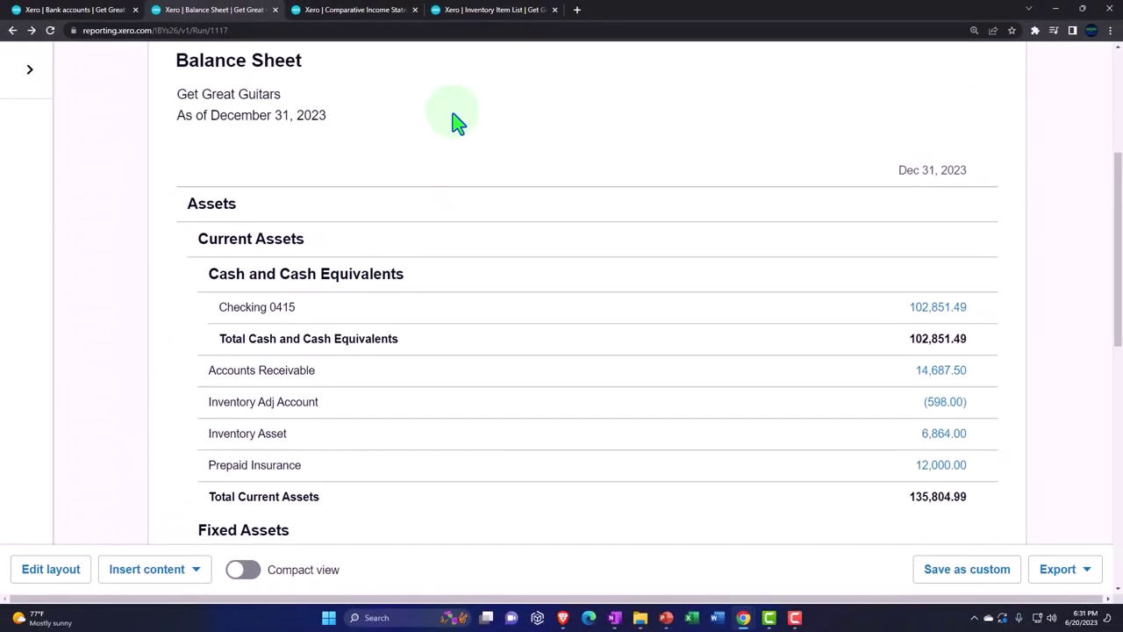
pyautogui.scroll(3, 649, 180)
# - Search the Reports page for 't' and open the Trial Balance report
pyautogui.click(477, 11)
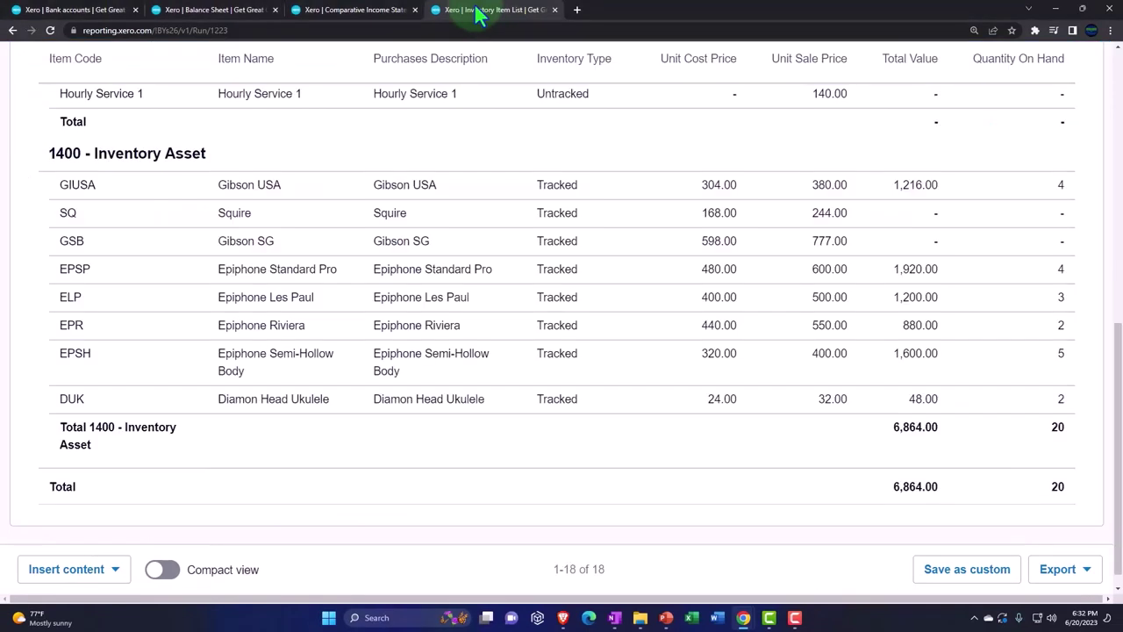
pyautogui.scroll(9, 501, 163)
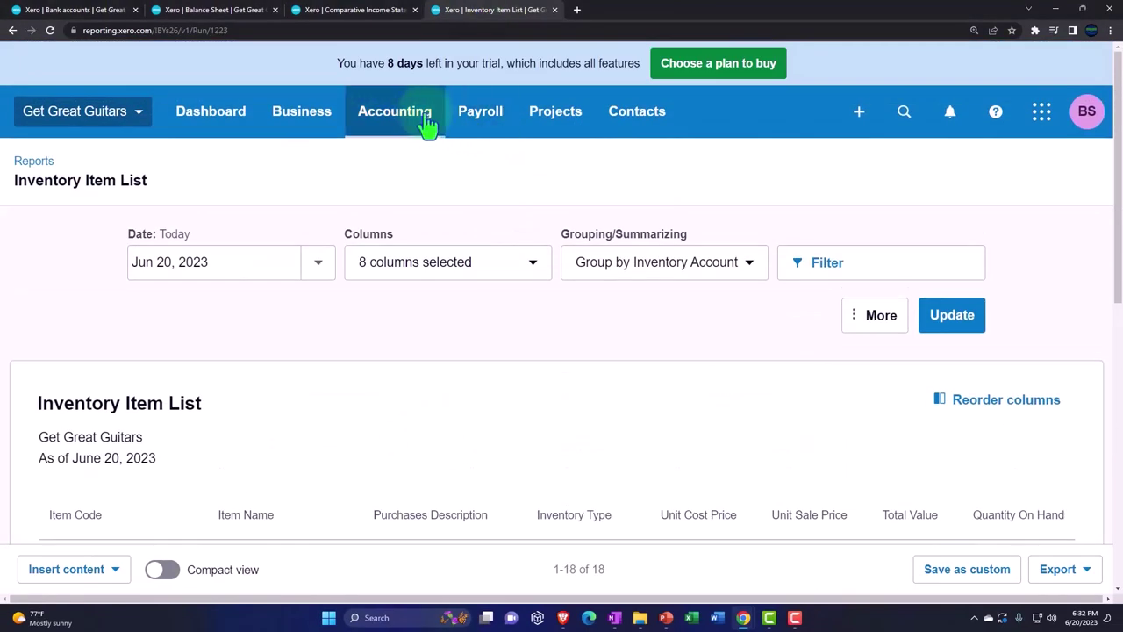
pyautogui.click(427, 123)
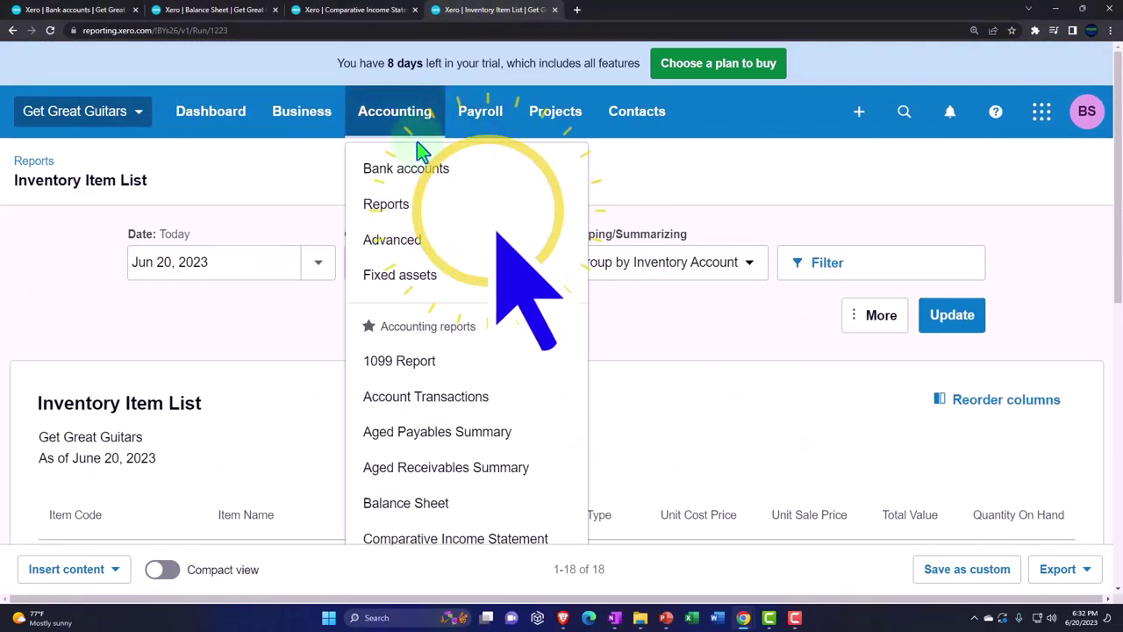
pyautogui.click(409, 210)
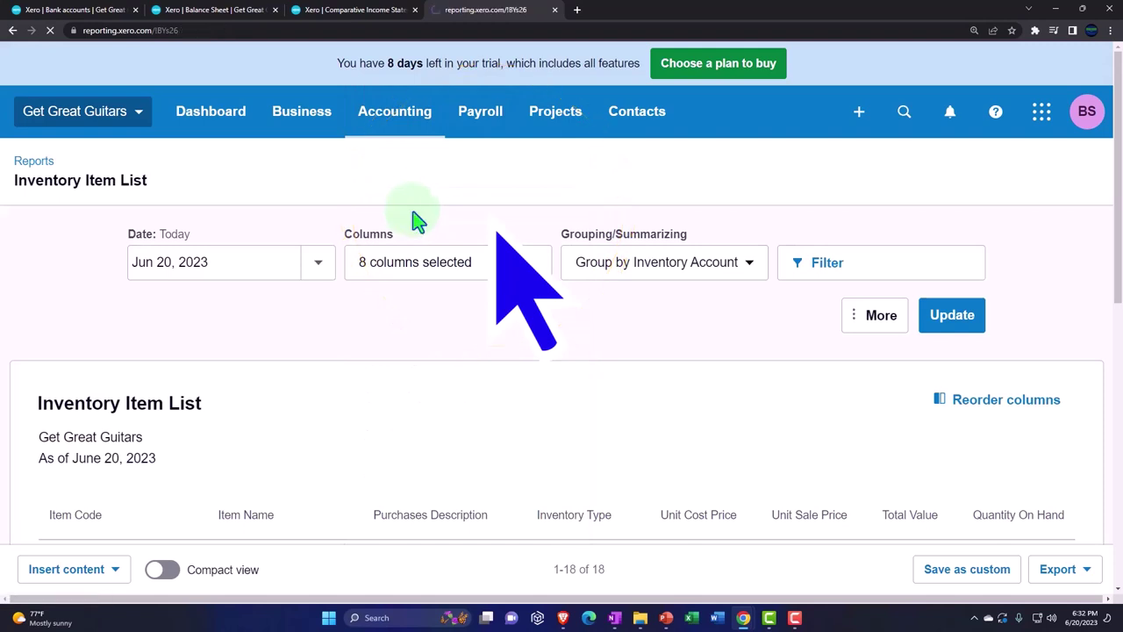
pyautogui.click(819, 160)
pyautogui.write('trial')
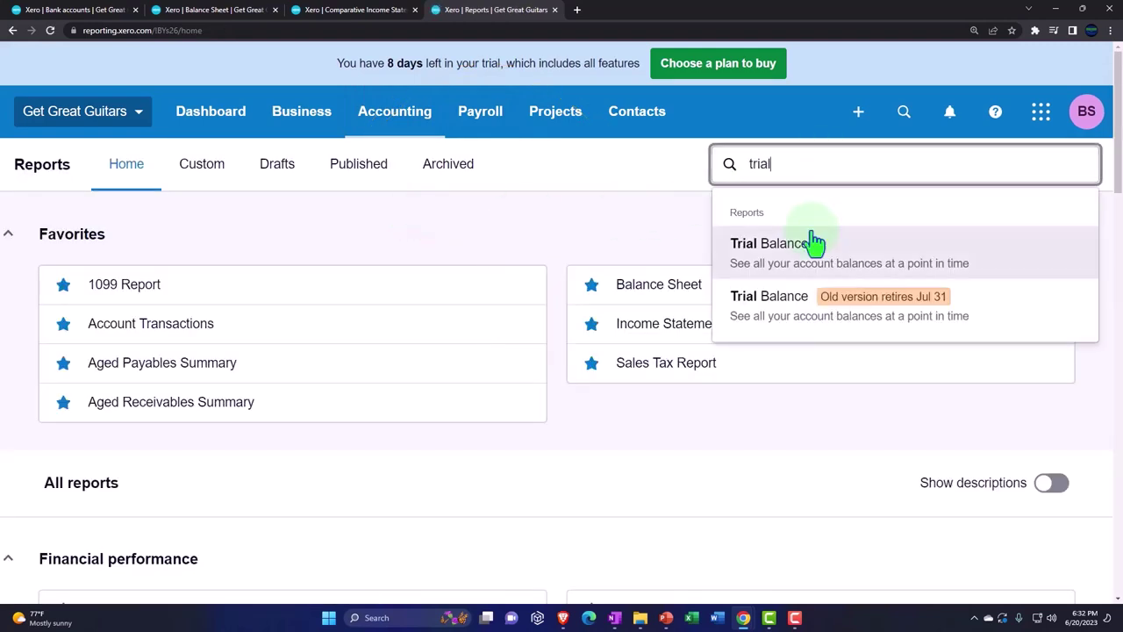
pyautogui.click(807, 238)
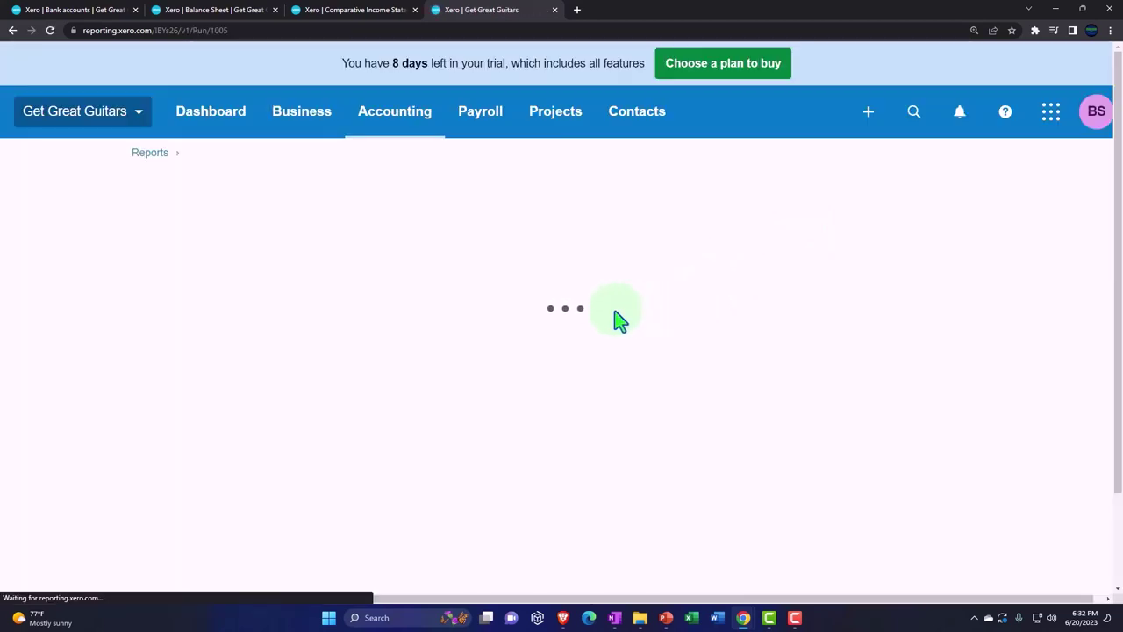
# - Set the Trial Balance date to December 31, 2023 and update the report
pyautogui.click(314, 257)
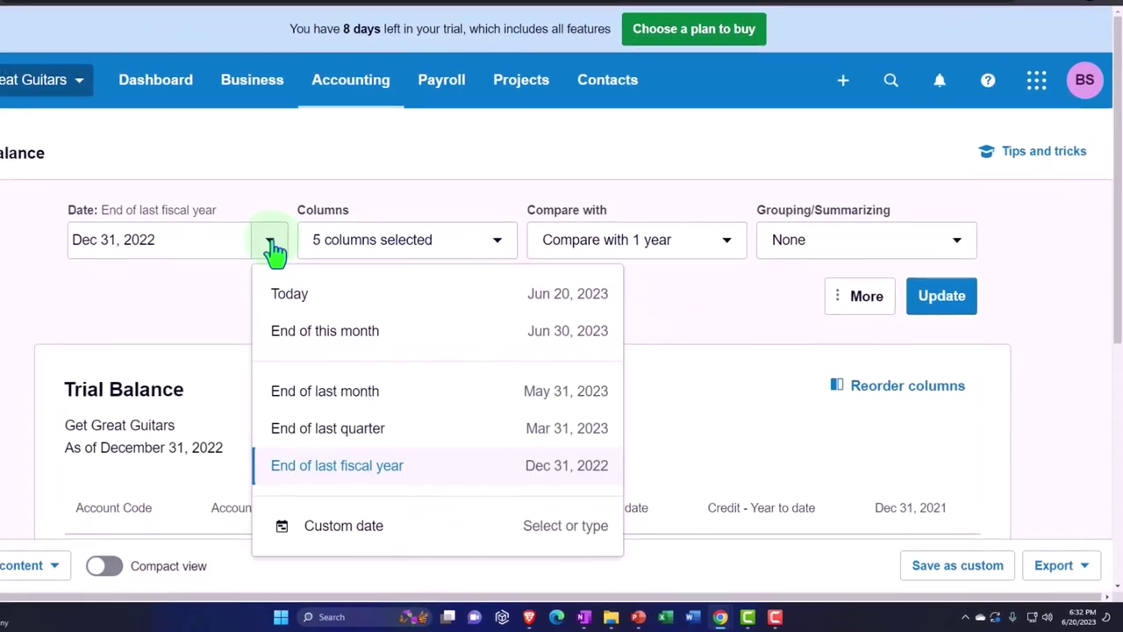
pyautogui.click(318, 525)
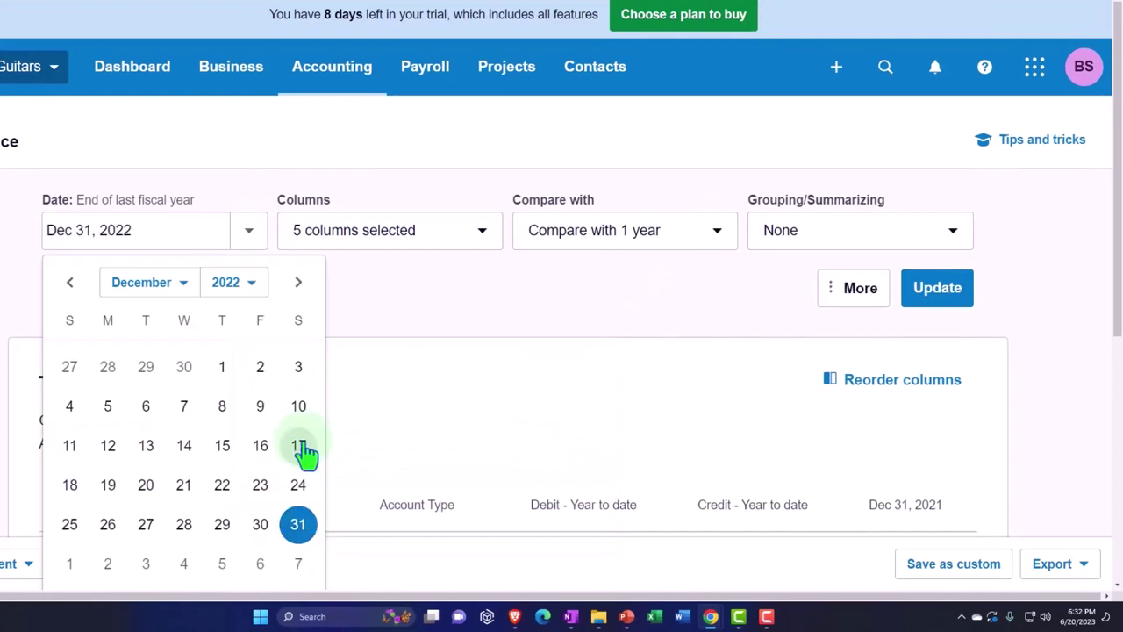
pyautogui.click(261, 296)
pyautogui.click(226, 131)
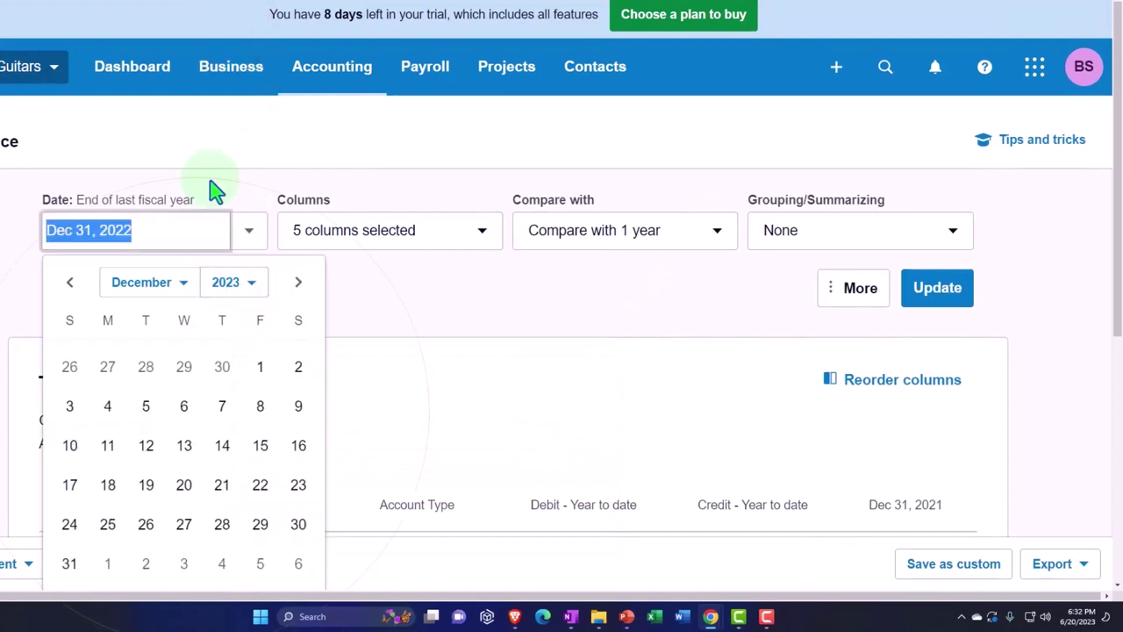
pyautogui.click(77, 566)
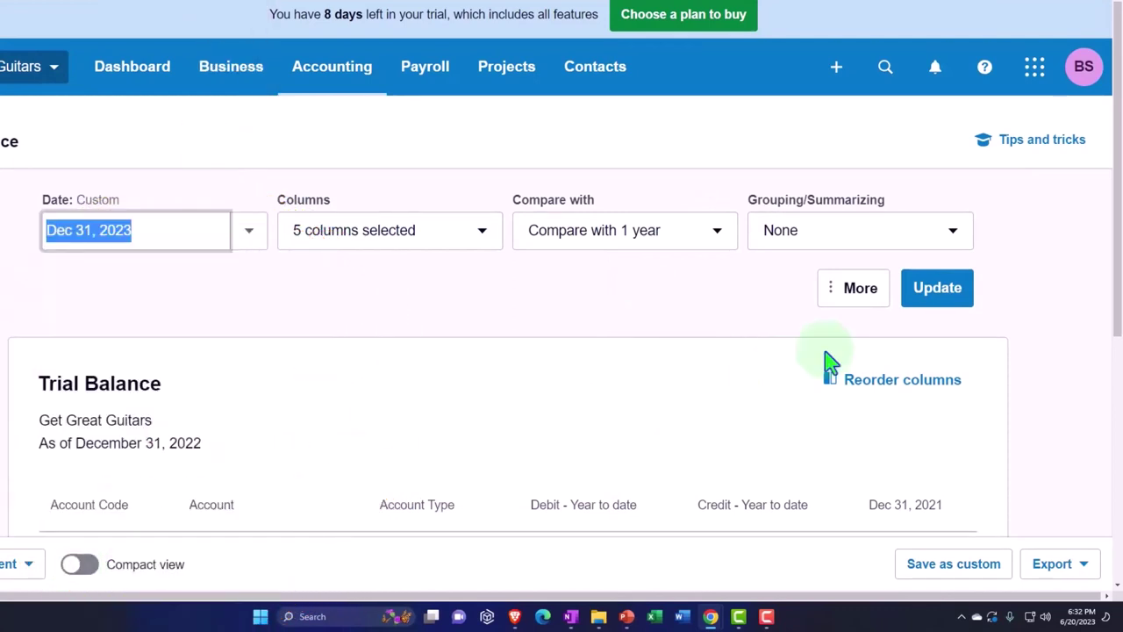
pyautogui.click(934, 302)
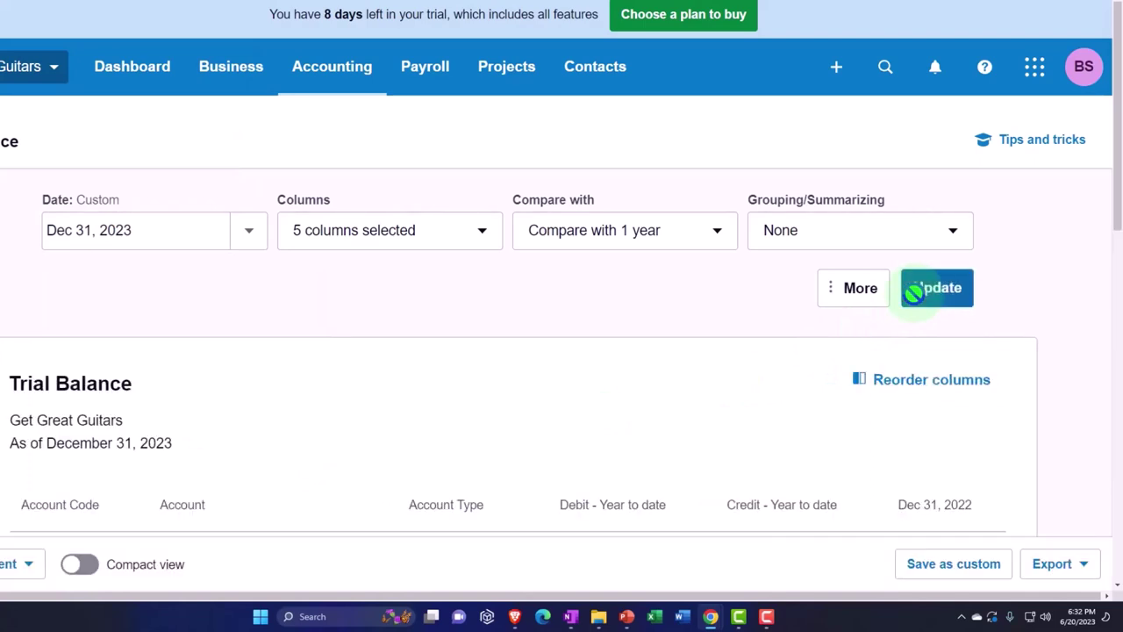
# - Review the accounts: Checking 0415 at 102,851.49, debits and credits both 284,860.14
pyautogui.scroll(-2, 917, 303)
pyautogui.scroll(-5, 917, 307)
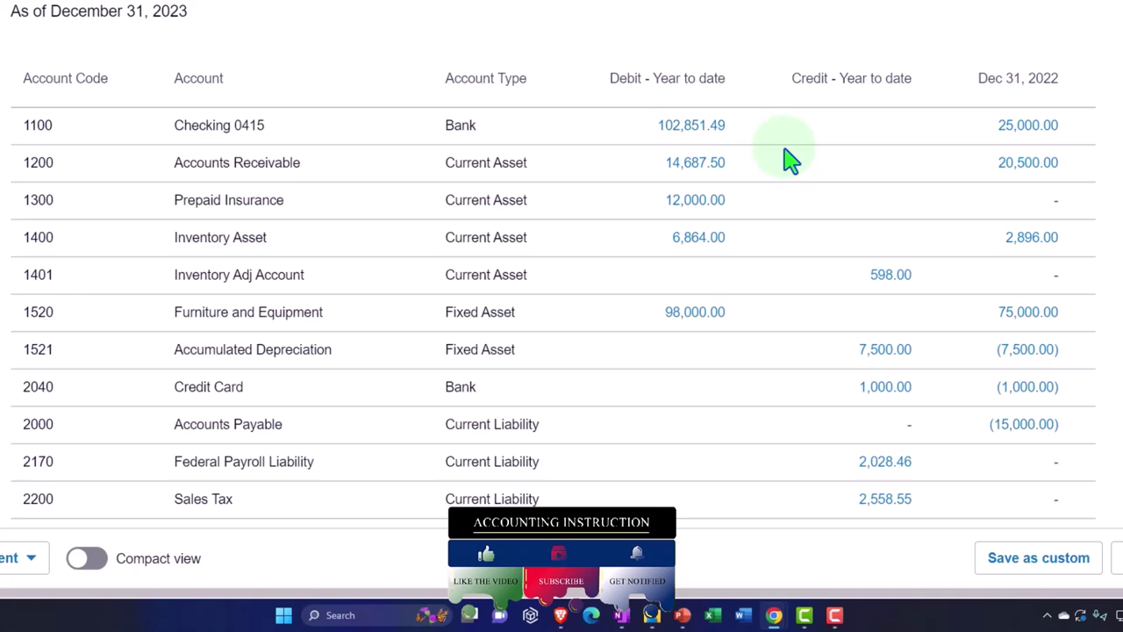
pyautogui.scroll(-1, 790, 158)
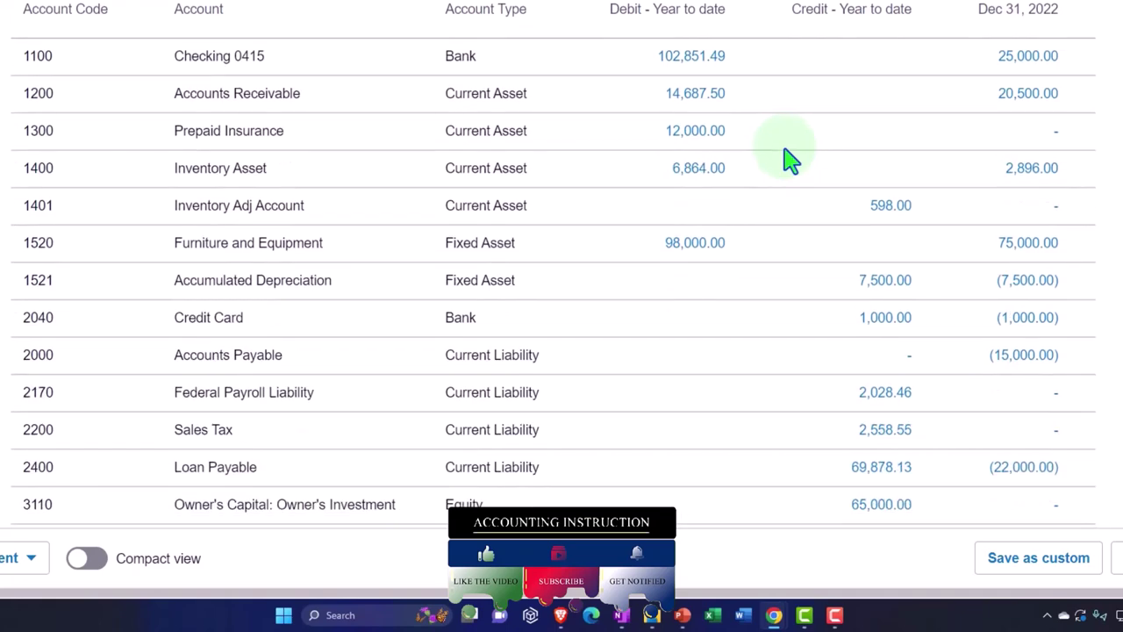
pyautogui.click(724, 174)
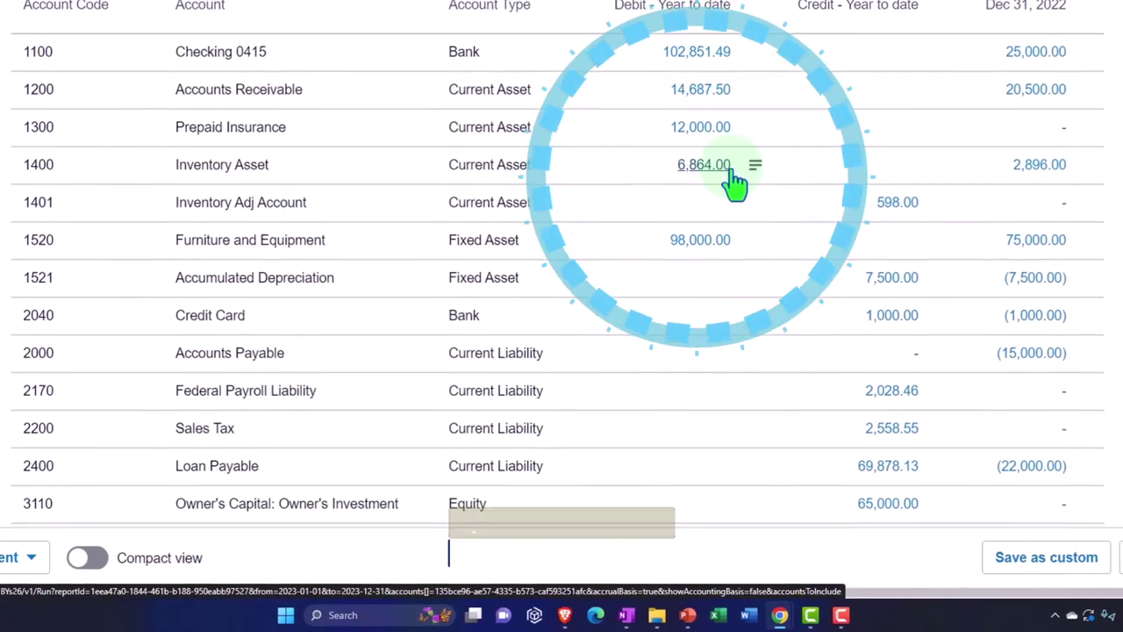
pyautogui.scroll(-2, 750, 178)
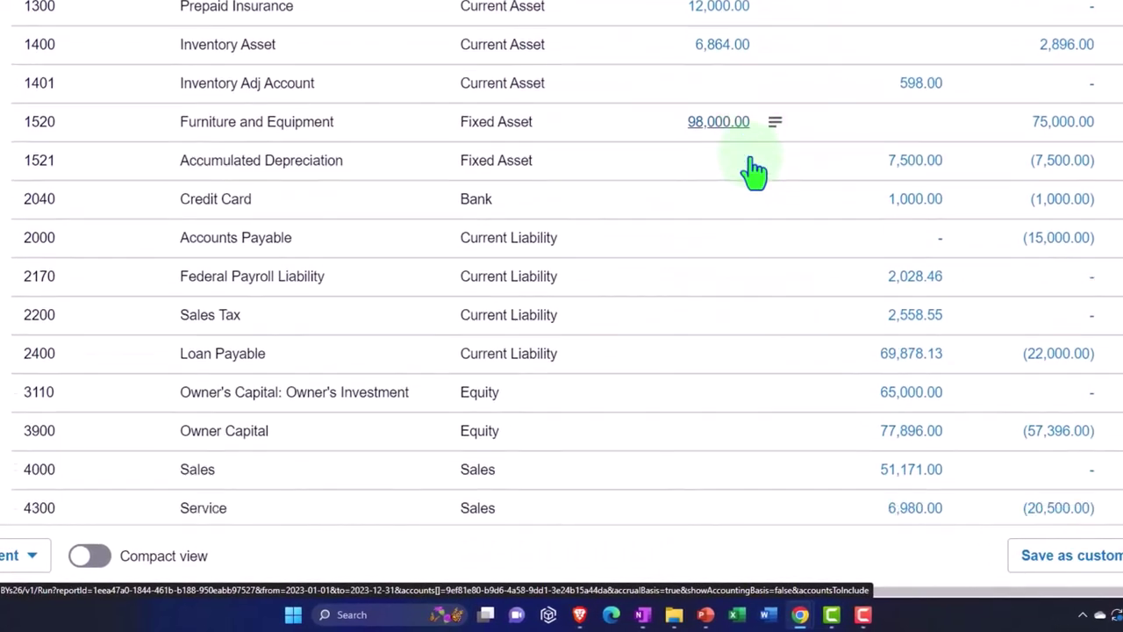
pyautogui.scroll(-3, 756, 169)
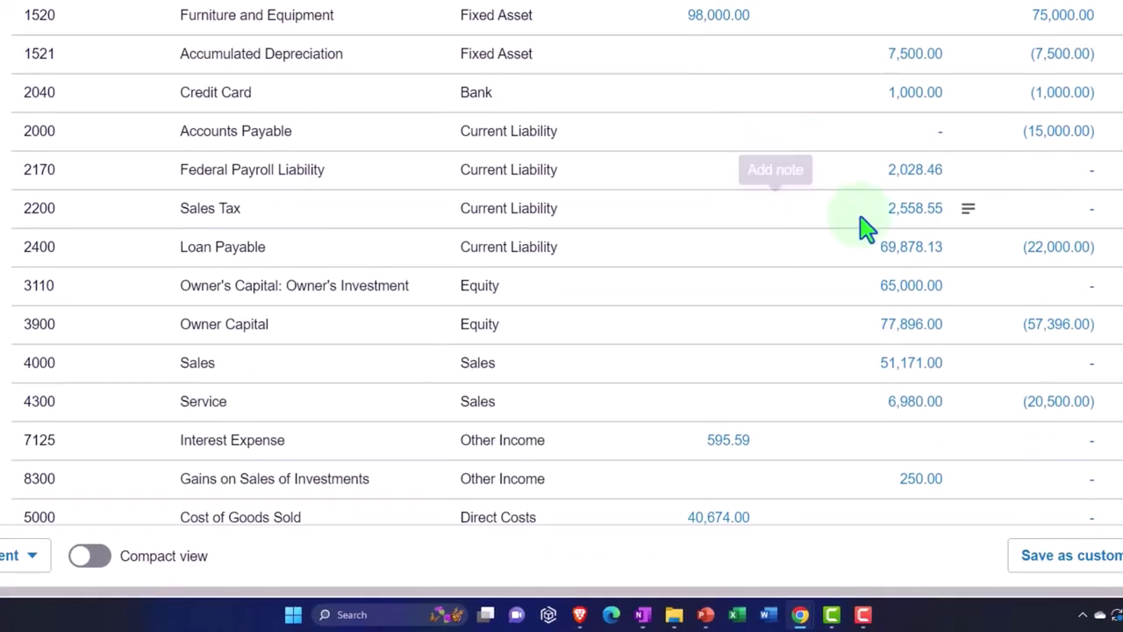
pyautogui.click(880, 212)
pyautogui.scroll(-5, 881, 219)
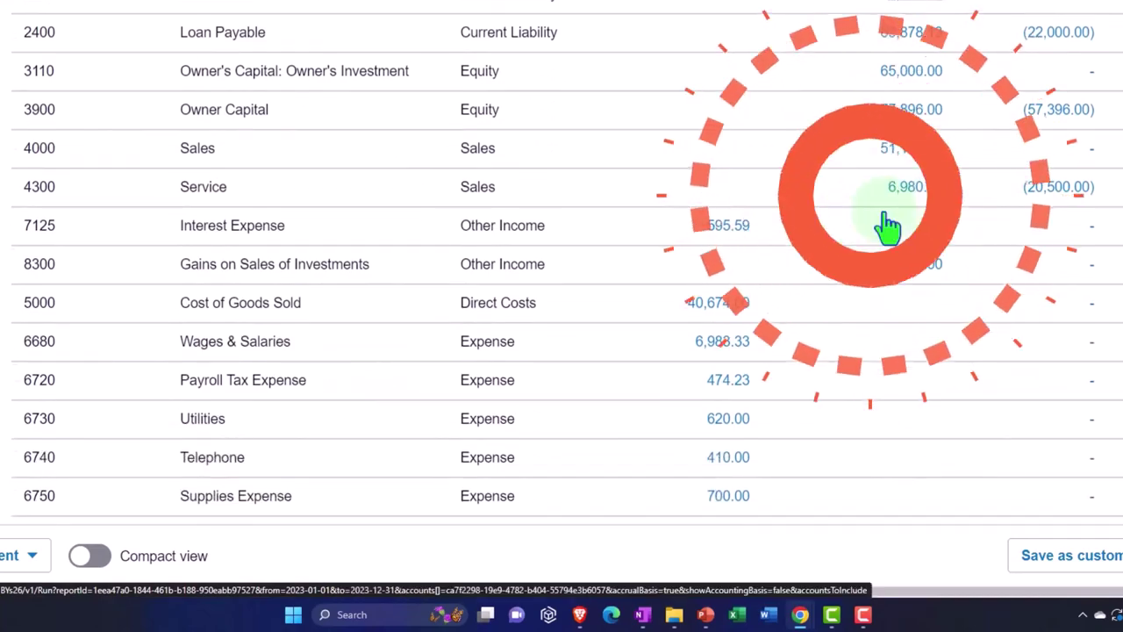
pyautogui.scroll(-2, 887, 226)
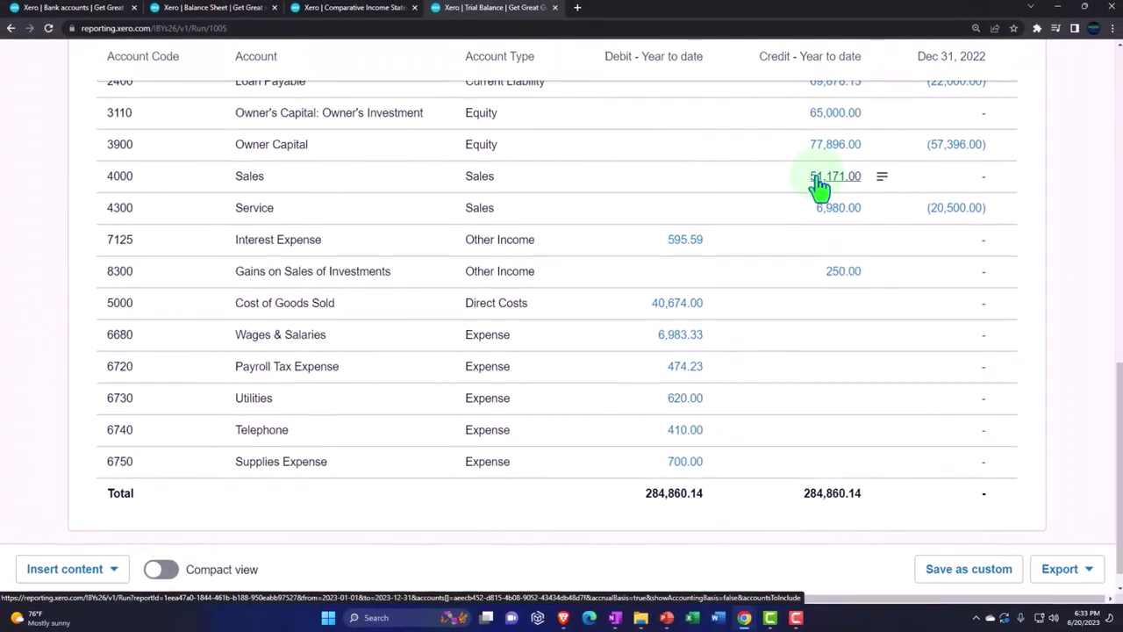
pyautogui.click(831, 208)
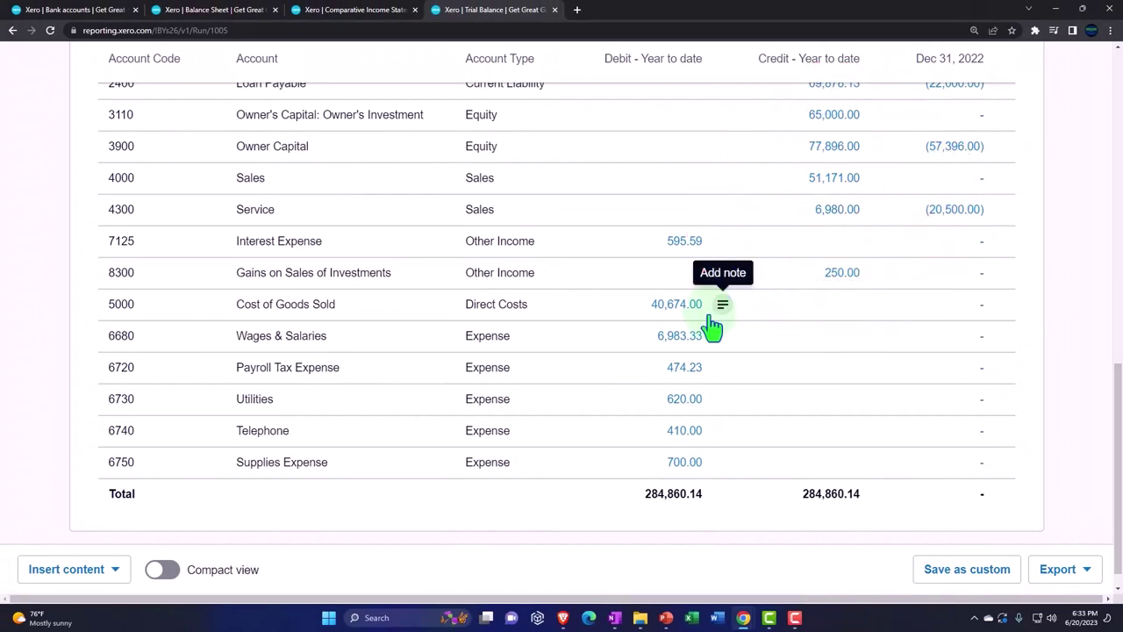